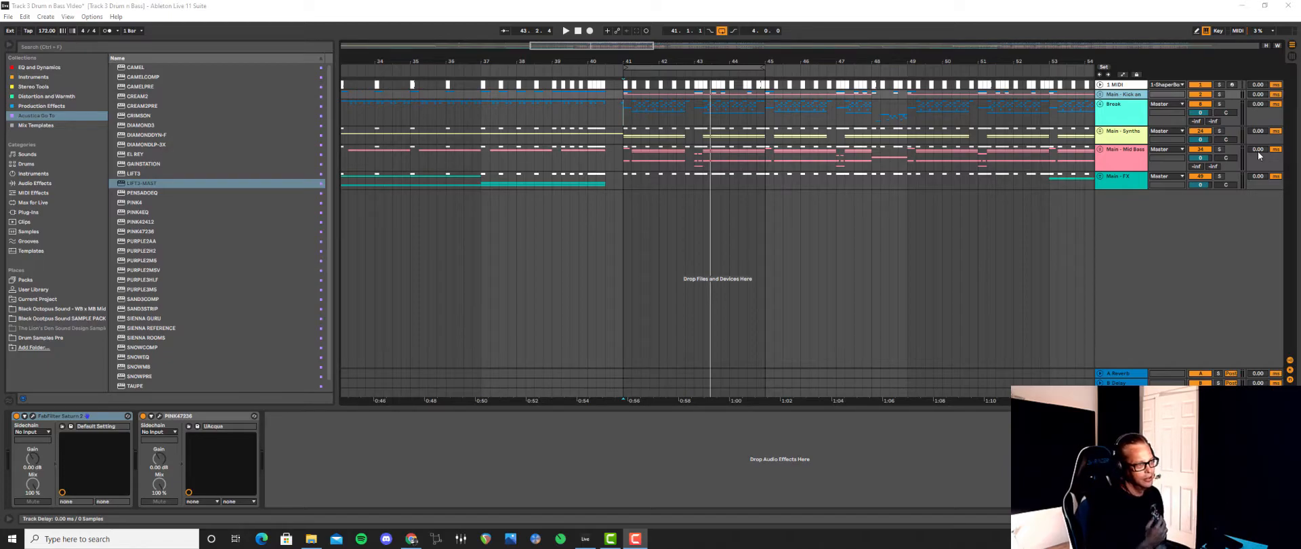
Play the drop from bar 41 and extend the loop region to cover bars 41 to 49
{"action": "left_click", "coordinate": [626, 118]}
{"action": "key", "text": "space"}
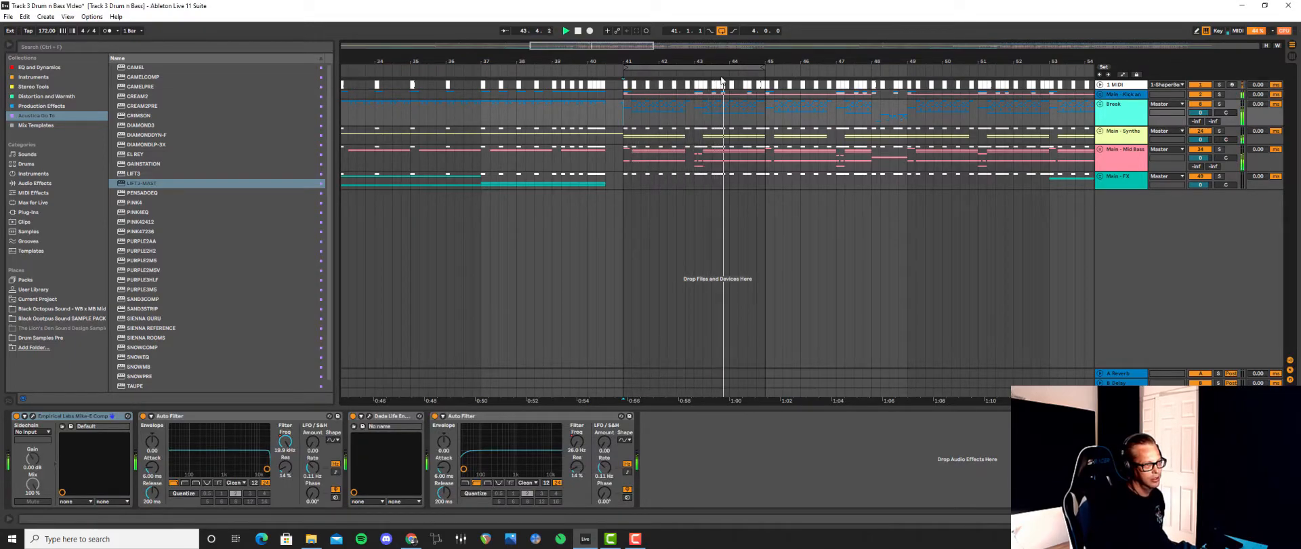
{"action": "left_click_drag", "start_coordinate": [765, 67], "coordinate": [908, 48]}
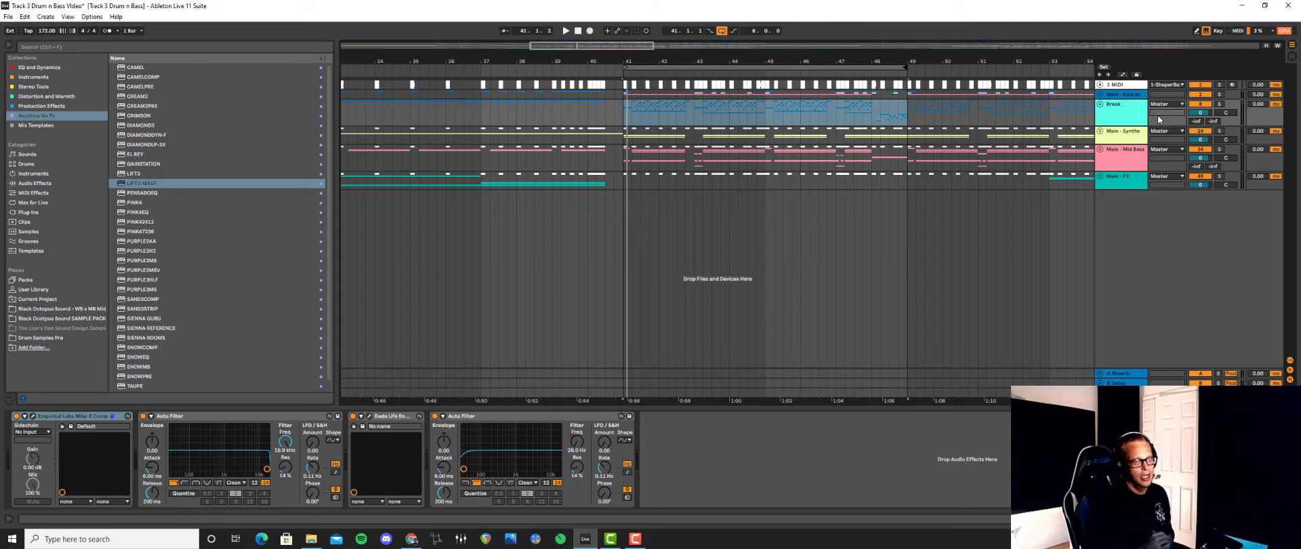
Unfold the main kick and sub group and ungroup its outer group track
{"action": "left_click", "coordinate": [1110, 96]}
{"action": "left_click", "coordinate": [1100, 95]}
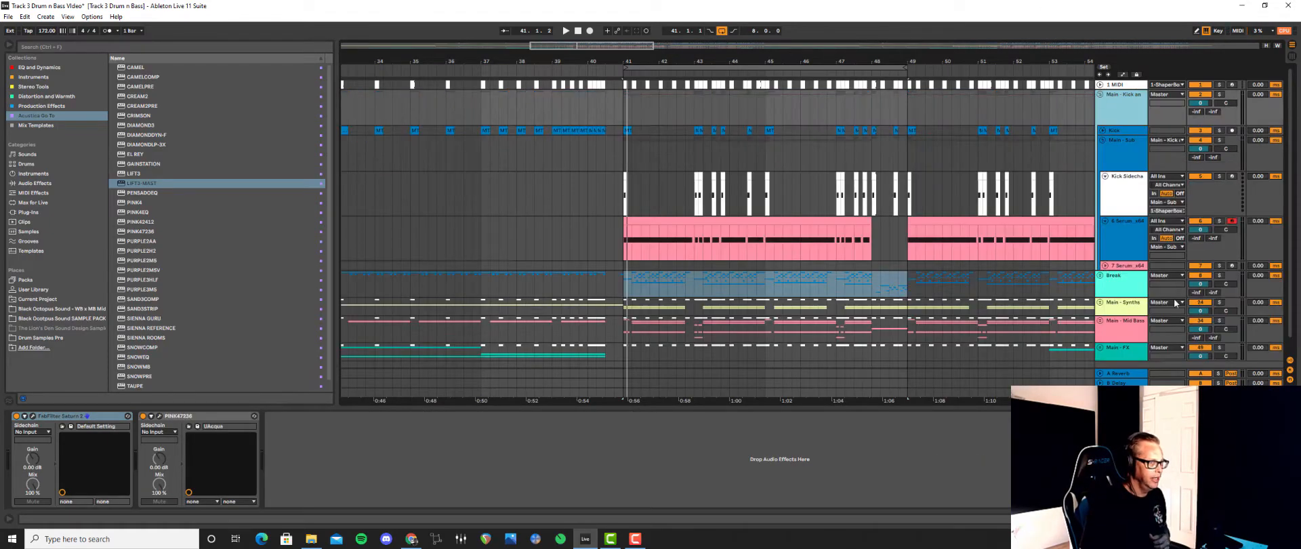
{"action": "left_click", "coordinate": [1133, 244]}
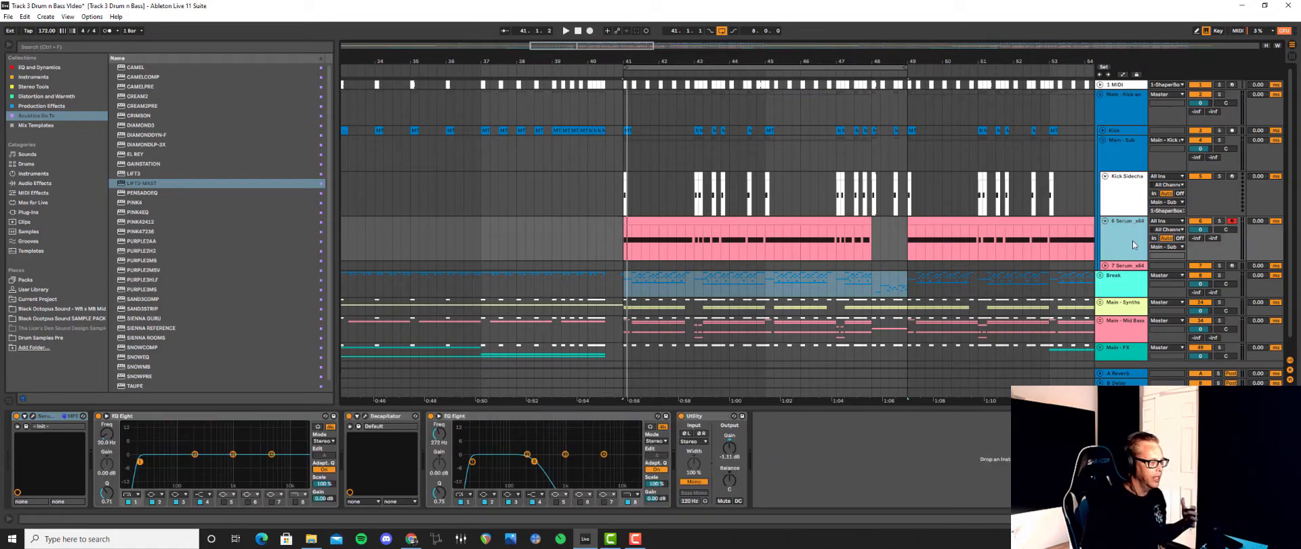
{"action": "left_click", "coordinate": [1115, 130]}
{"action": "left_click", "coordinate": [1116, 103]}
{"action": "right_click", "coordinate": [1116, 104]}
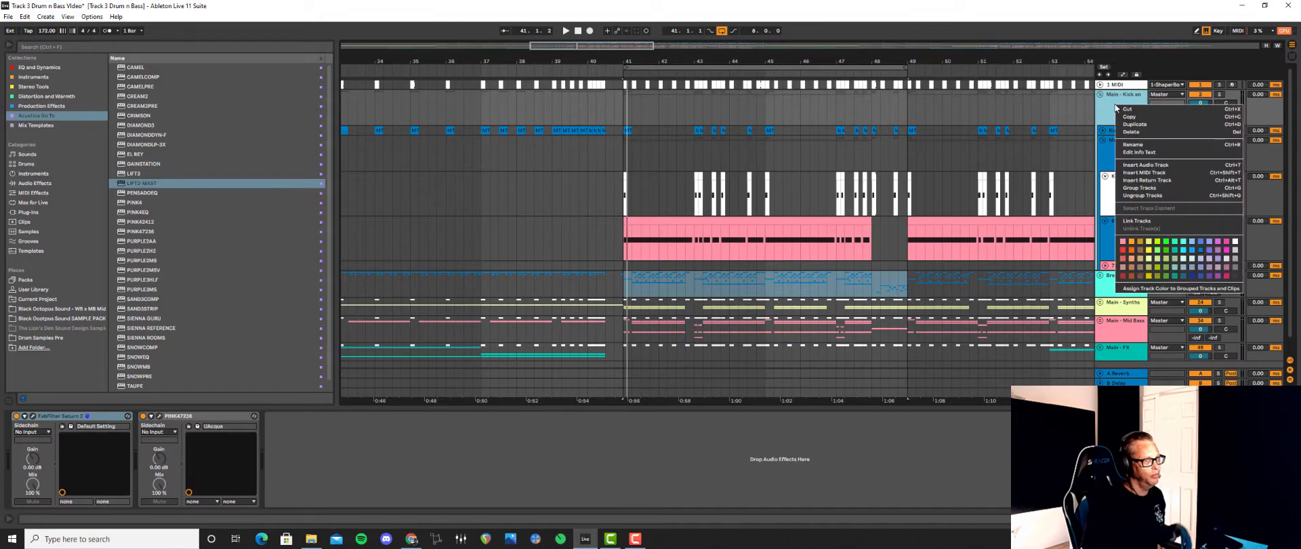
{"action": "left_click", "coordinate": [1143, 195]}
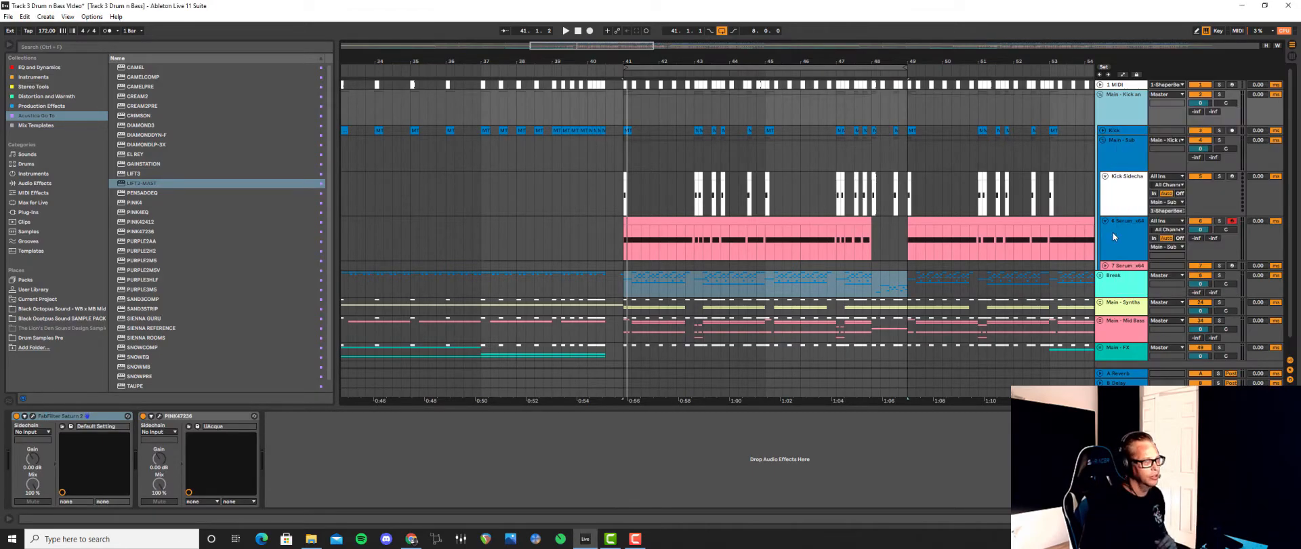
Delete both EQ Eights, Decapitator and Utility from the upper Serum sub bass track, leaving only the Serum instrument
{"action": "left_click", "coordinate": [1109, 192]}
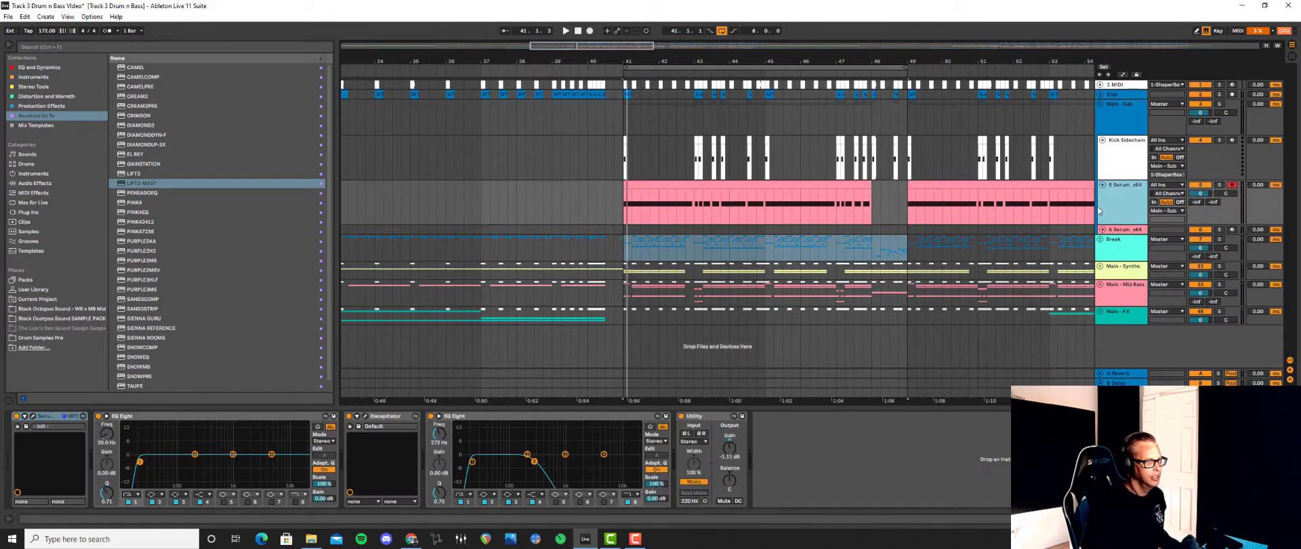
{"action": "left_click", "coordinate": [146, 417]}
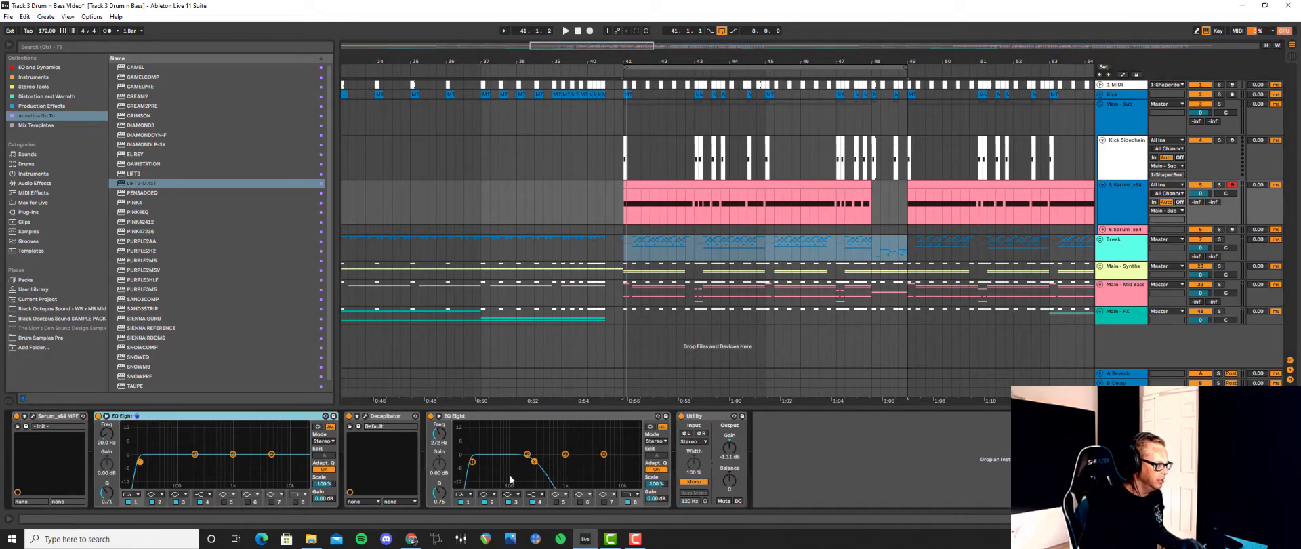
{"action": "left_click", "coordinate": [699, 417], "text": "shift"}
{"action": "key", "text": "Delete"}
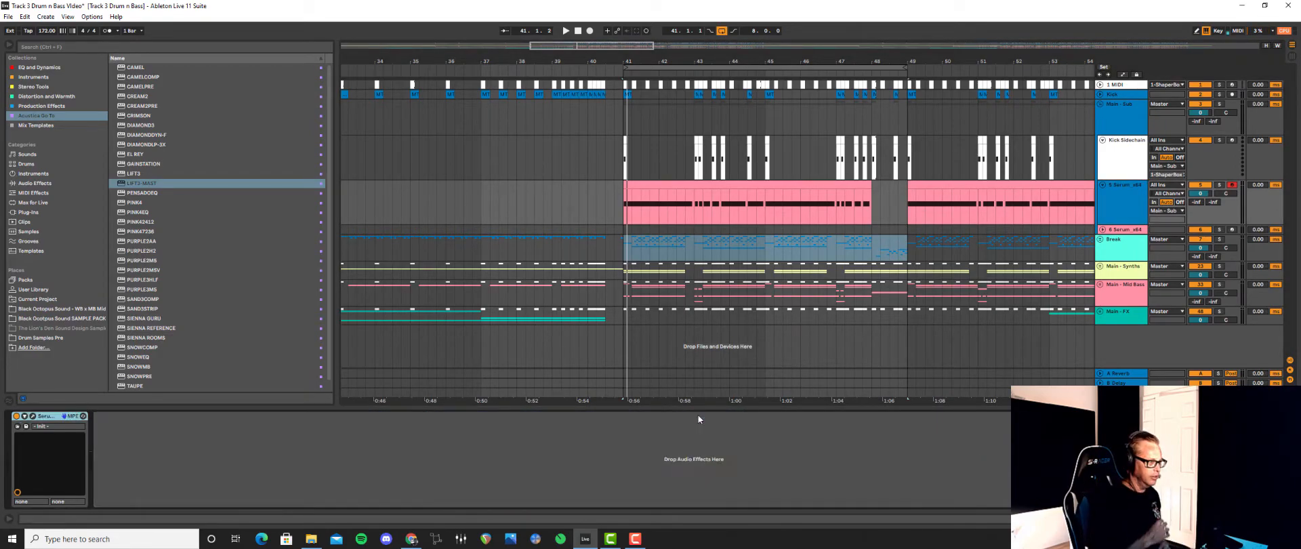
Open the Serum instrument, reset it to the init preset and move its window clear of the arrangement
{"action": "left_click", "coordinate": [33, 416]}
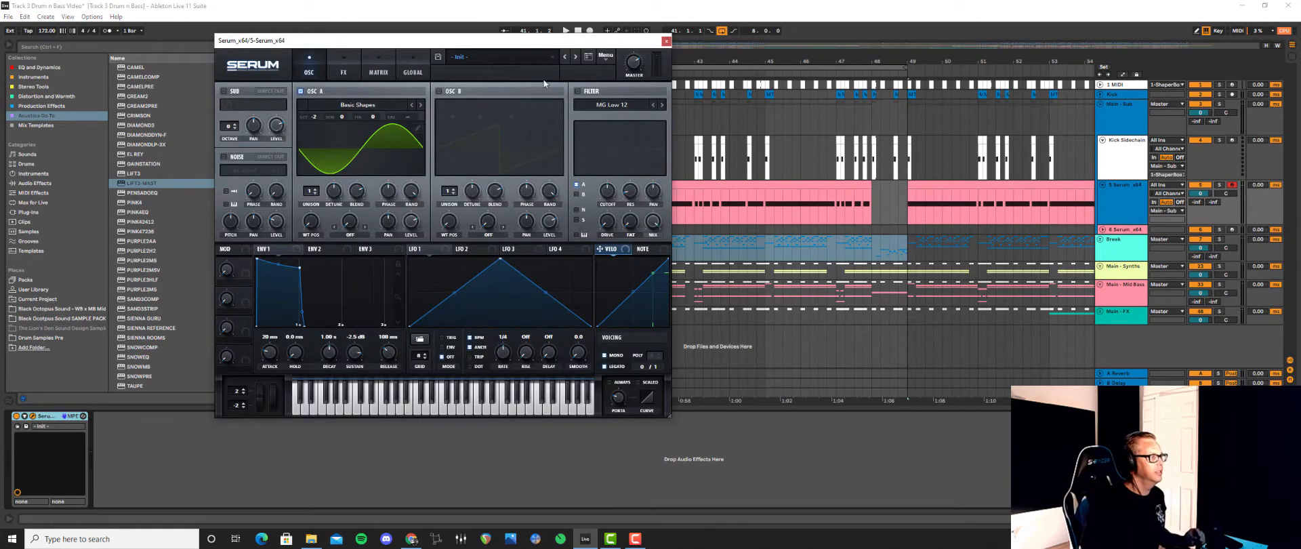
{"action": "left_click", "coordinate": [605, 56]}
{"action": "left_click", "coordinate": [625, 121]}
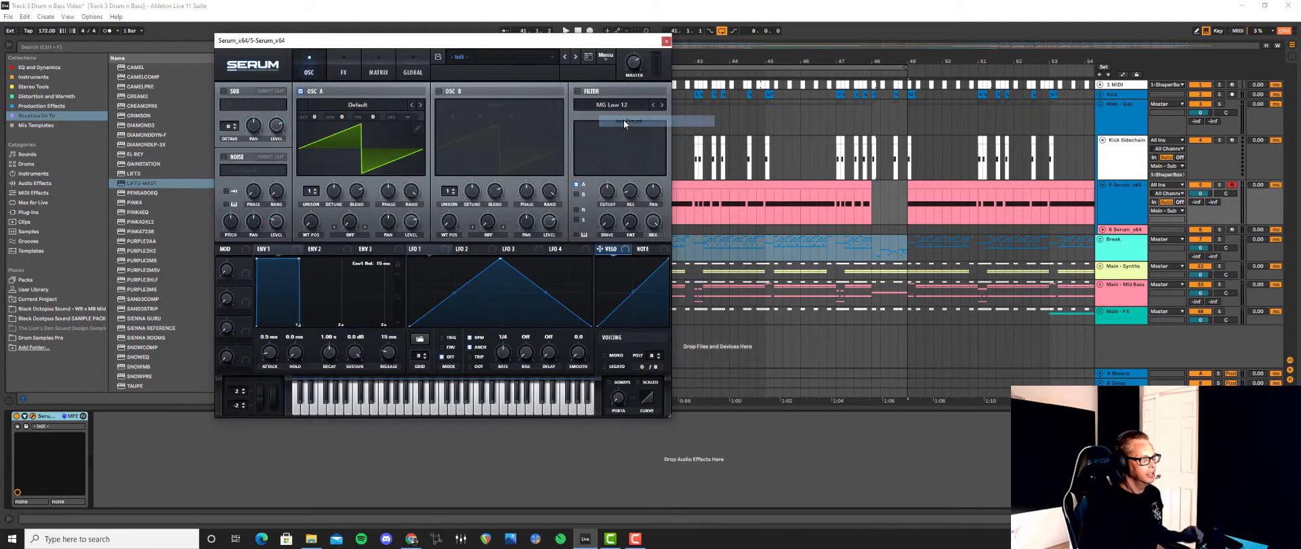
{"action": "left_click_drag", "start_coordinate": [603, 45], "coordinate": [489, 96]}
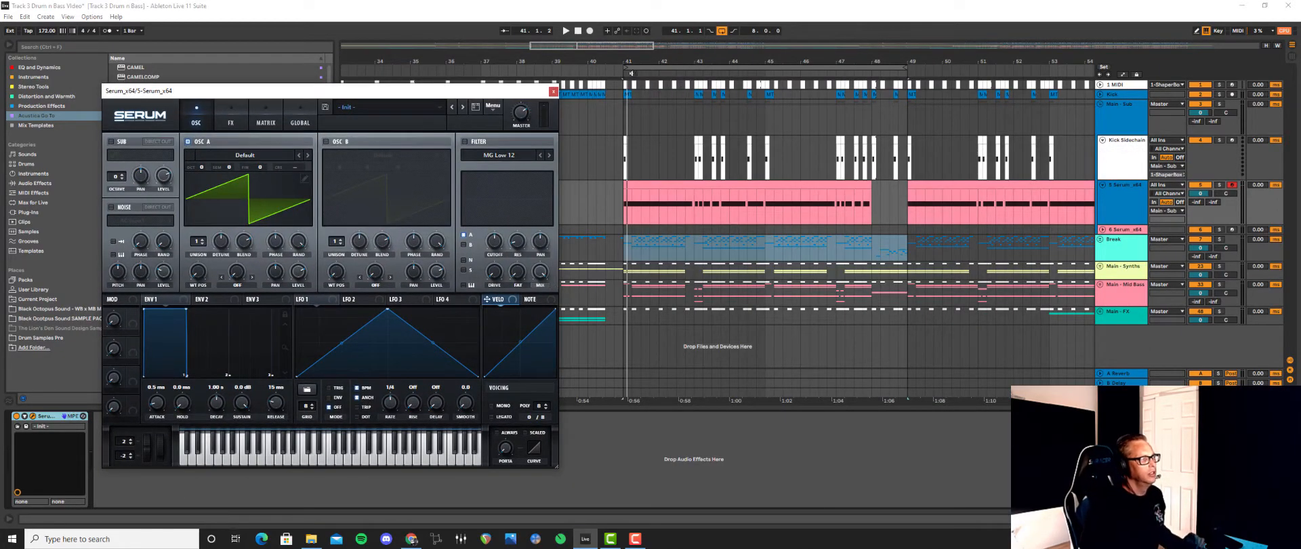
Set the loop region to two bars, from bar 43 to bar 45
{"action": "left_click", "coordinate": [734, 65]}
{"action": "left_click_drag", "start_coordinate": [735, 66], "coordinate": [703, 66]}
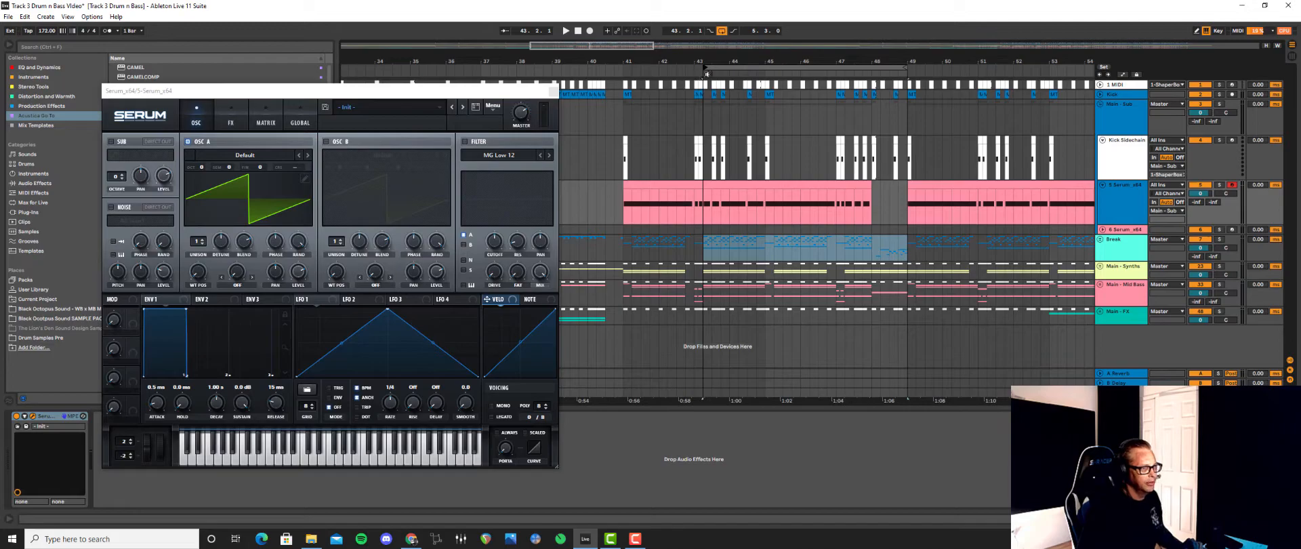
{"action": "mouse_move", "coordinate": [908, 66]}
{"action": "left_mouse_down"}
{"action": "mouse_move", "coordinate": [696, 74]}
{"action": "mouse_move", "coordinate": [713, 62]}
{"action": "left_mouse_up"}
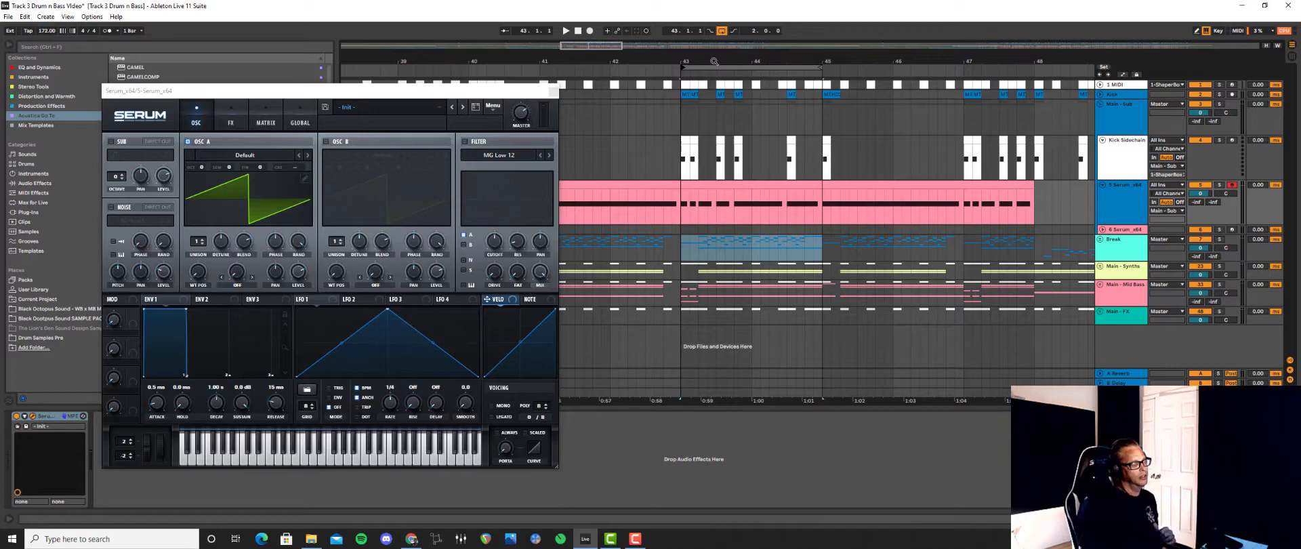
Solo the upper Serum sub bass track and play the looped section with the synth window kept in view
{"action": "left_click", "coordinate": [1118, 156]}
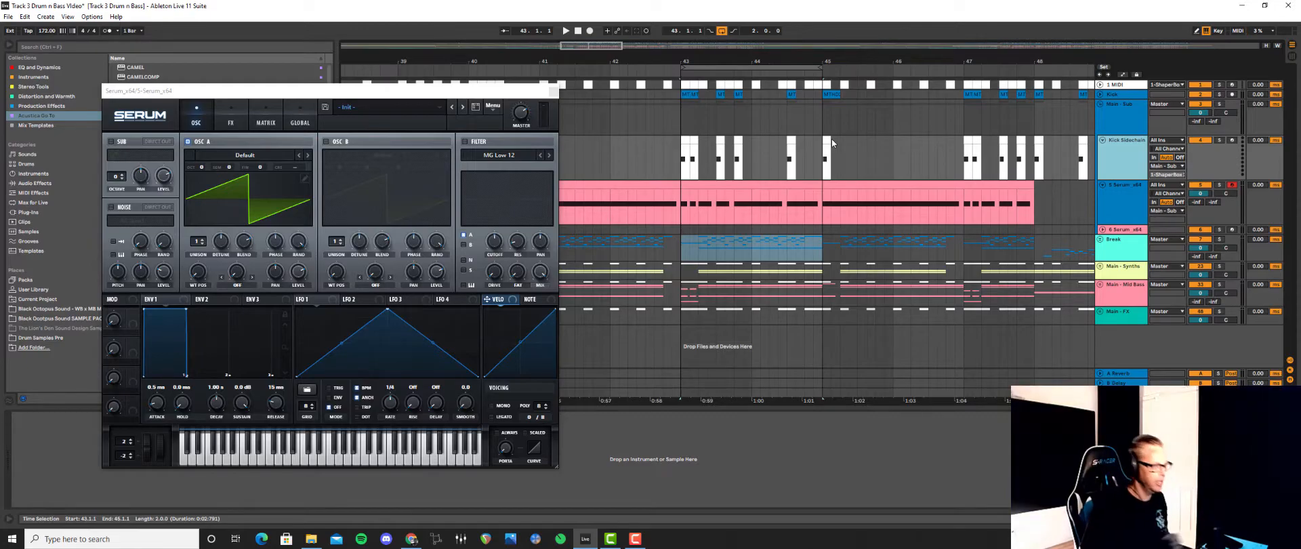
{"action": "left_click", "coordinate": [1147, 215]}
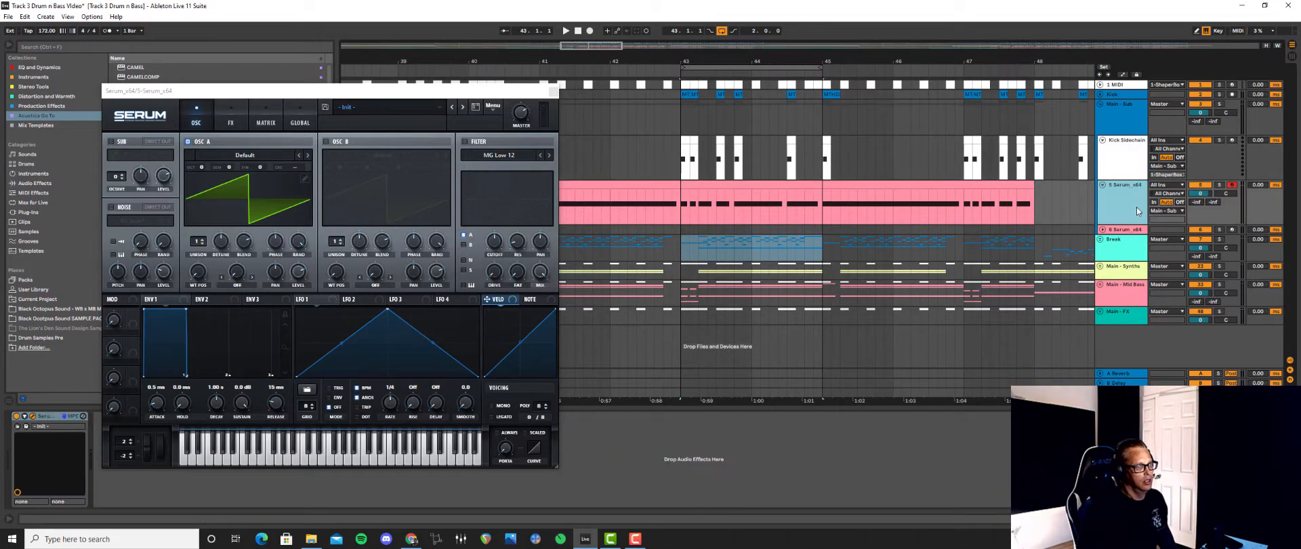
{"action": "left_click_drag", "start_coordinate": [370, 90], "coordinate": [631, 95]}
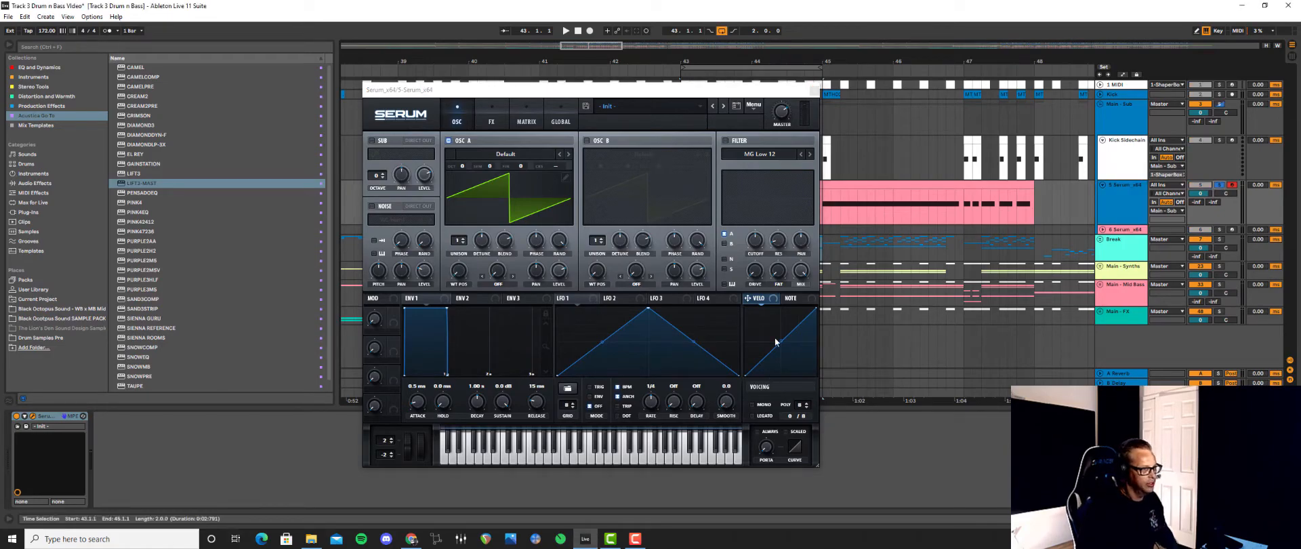
{"action": "left_click_drag", "start_coordinate": [656, 90], "coordinate": [500, 112]}
{"action": "key", "text": "space"}
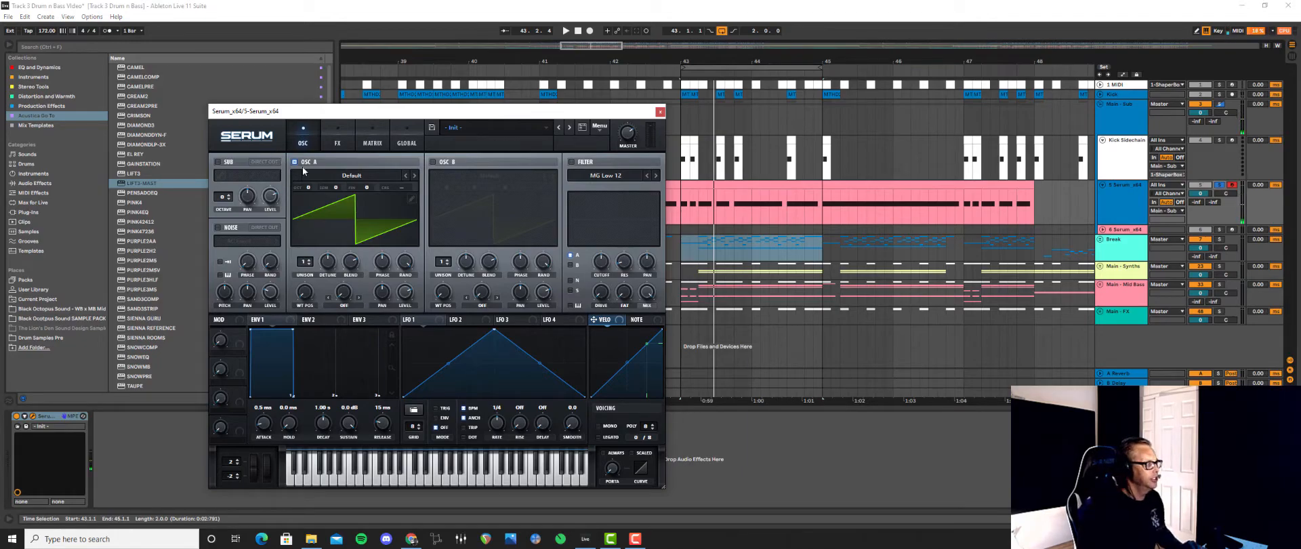
Load the Analog_BD_Sin wavetable in oscillator A and lower its octave to -2
{"action": "left_click", "coordinate": [414, 175]}
{"action": "left_click", "coordinate": [414, 175]}
{"action": "left_click", "coordinate": [414, 175]}
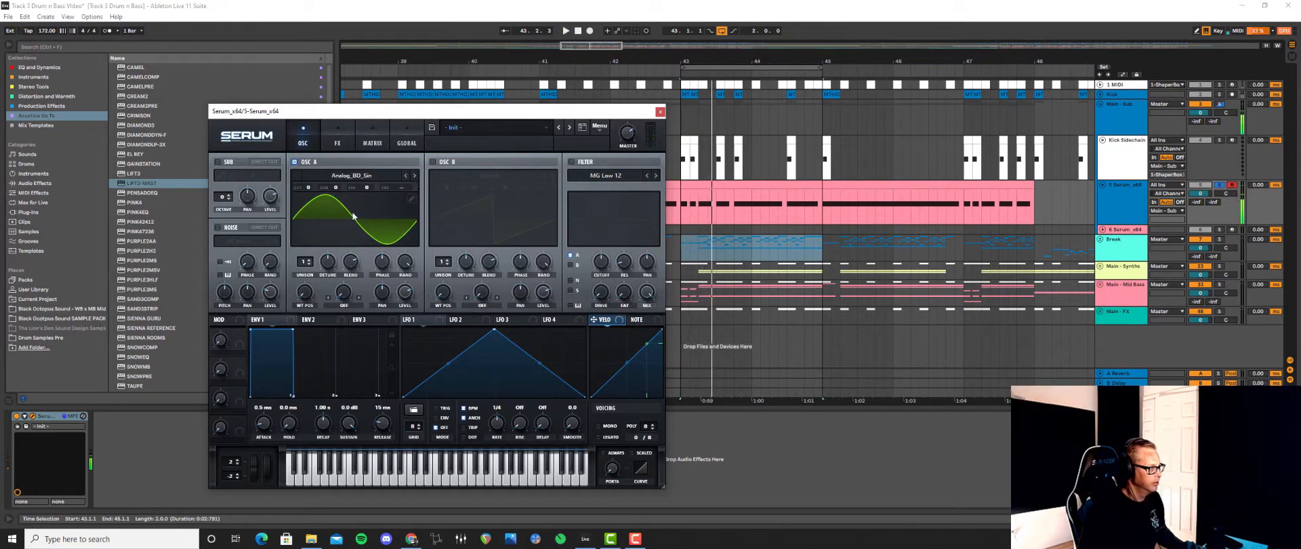
{"action": "left_click_drag", "start_coordinate": [305, 185], "coordinate": [302, 216]}
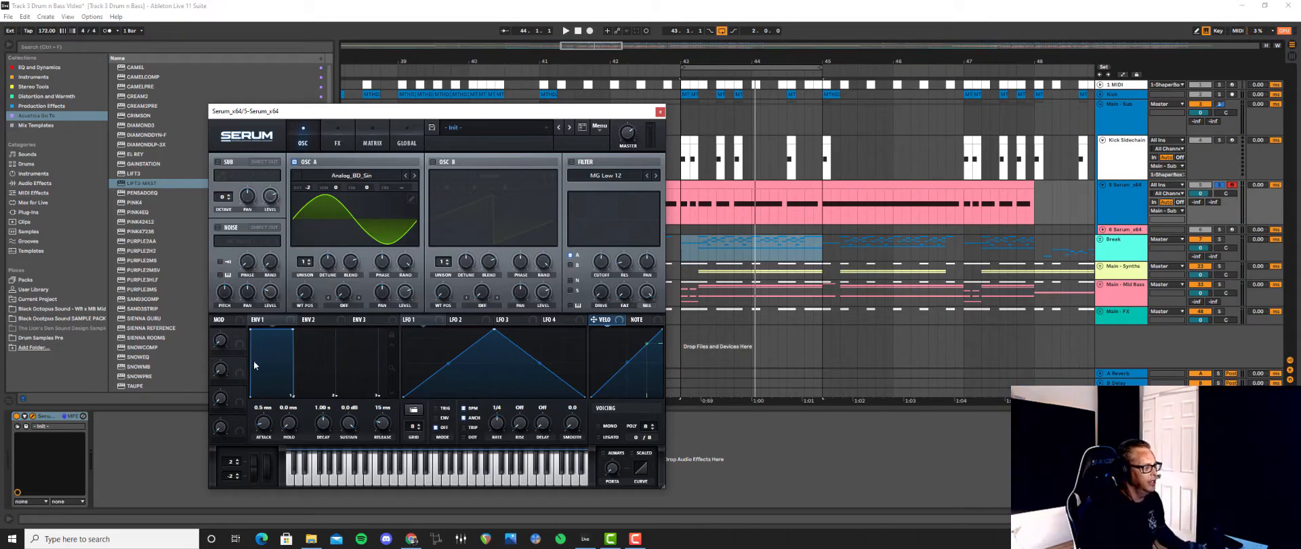
Set Envelope 1's attack to 15 ms
{"action": "key", "text": "space"}
{"action": "left_click_drag", "start_coordinate": [265, 424], "coordinate": [274, 420]}
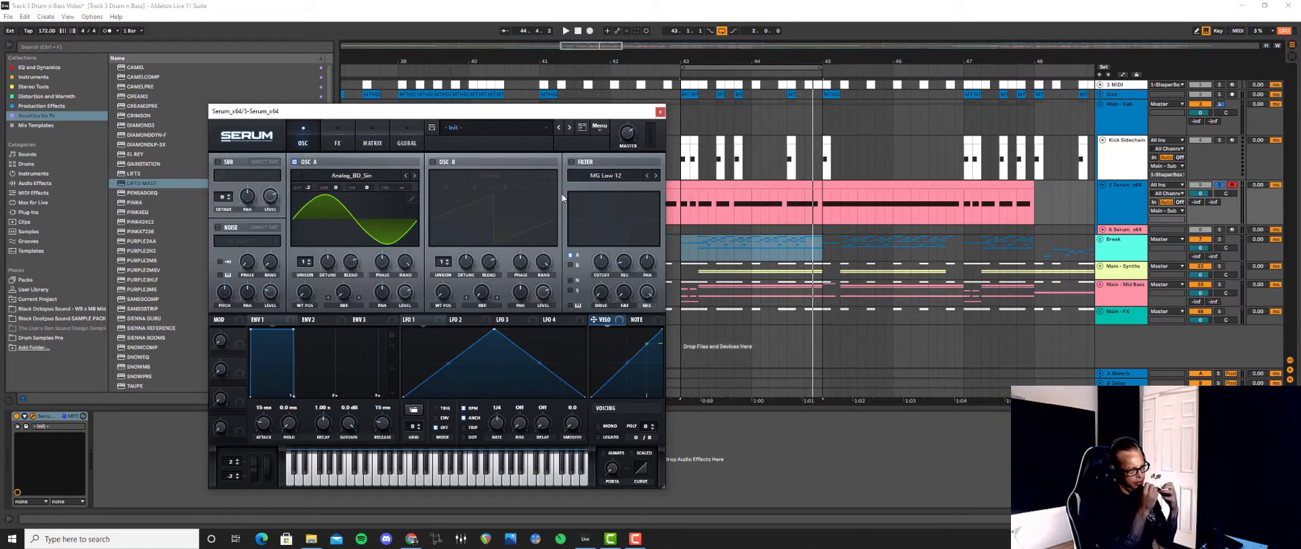
{"action": "left_click", "coordinate": [257, 424]}
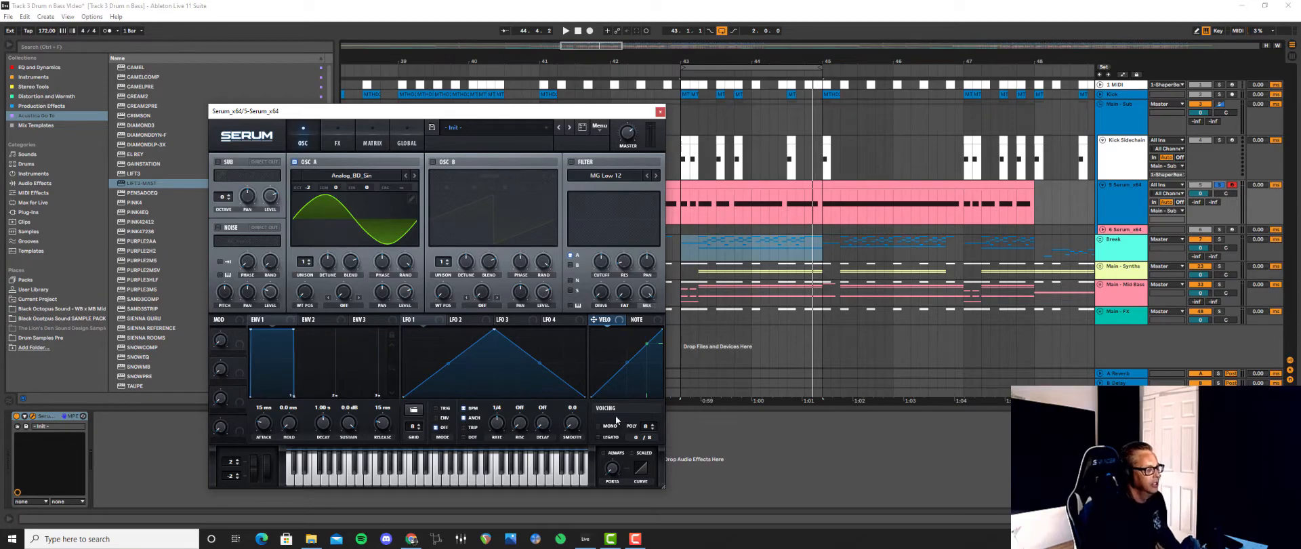
Enable Mono and Legato voicing in Serum and compare the sub bass playback with it off and on
{"action": "left_click", "coordinate": [599, 425]}
{"action": "left_click", "coordinate": [599, 437]}
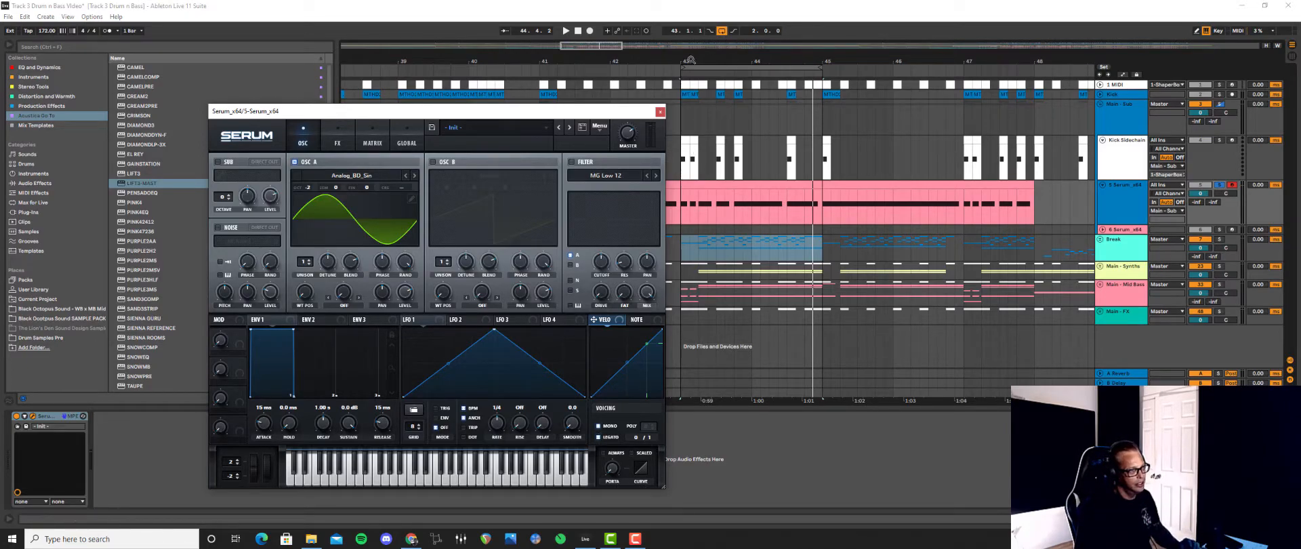
{"action": "left_click_drag", "start_coordinate": [691, 61], "coordinate": [691, 95]}
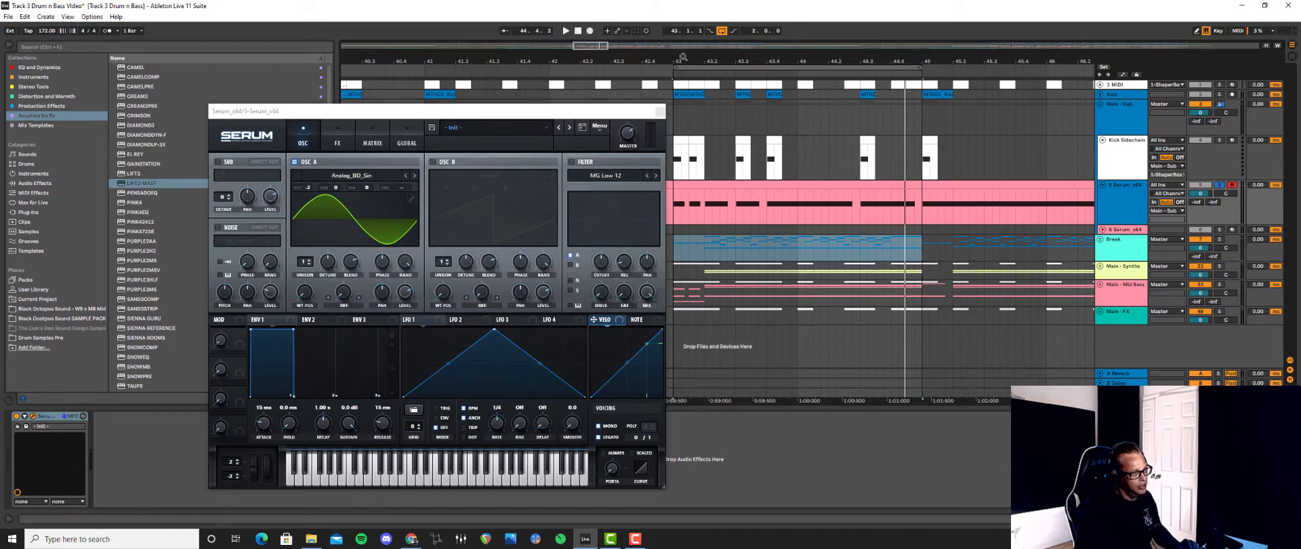
{"action": "left_click_drag", "start_coordinate": [684, 61], "coordinate": [685, 83]}
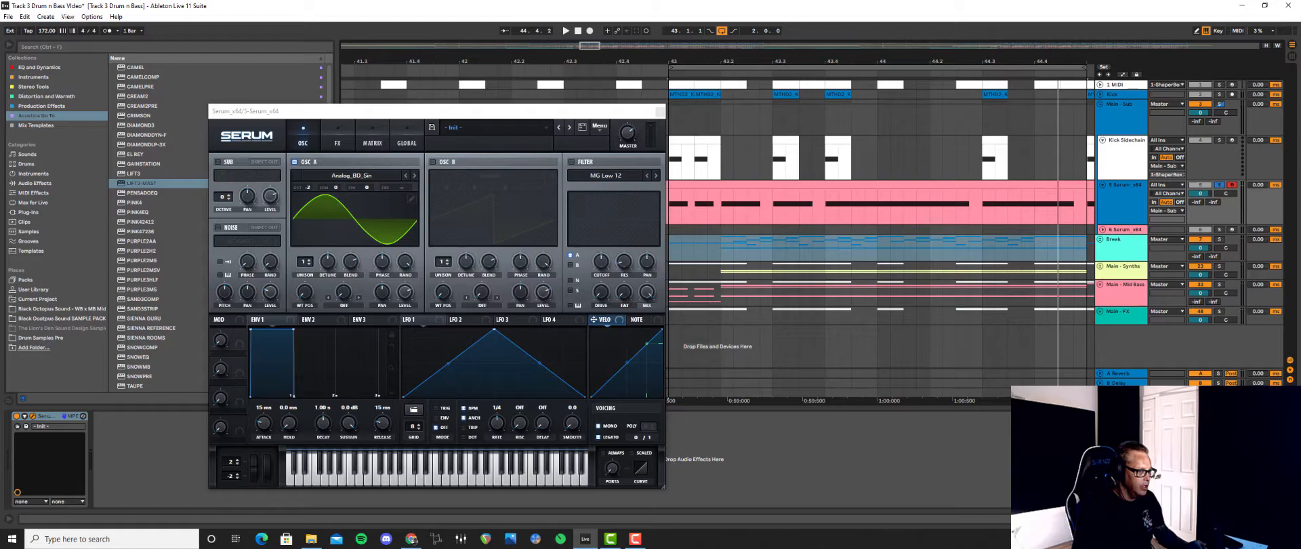
{"action": "key", "text": "space"}
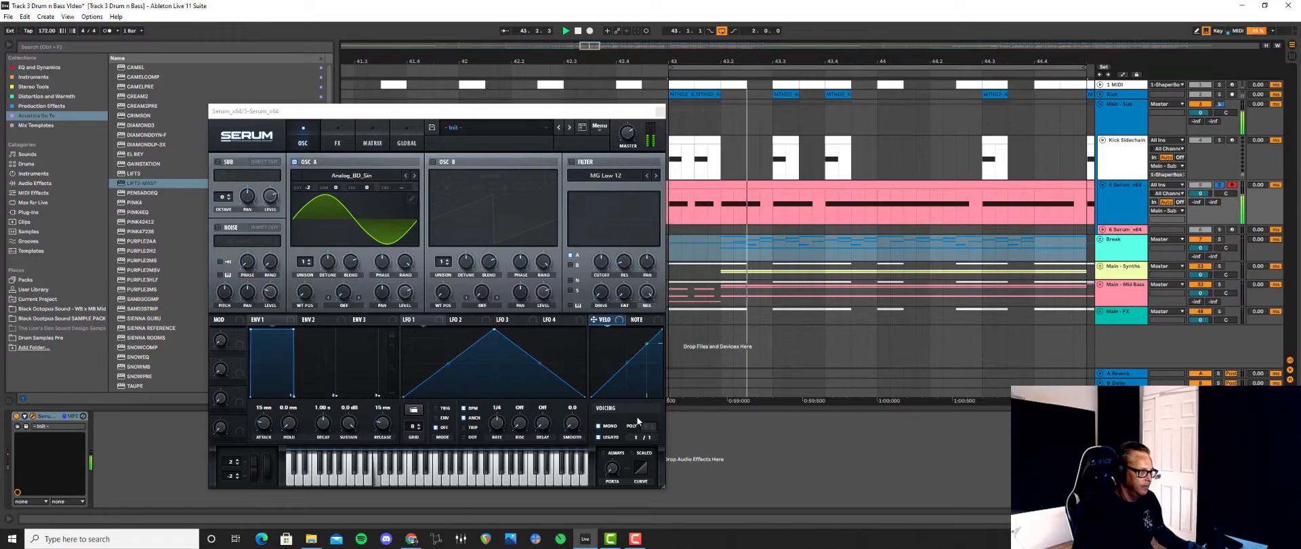
{"action": "left_click", "coordinate": [599, 426]}
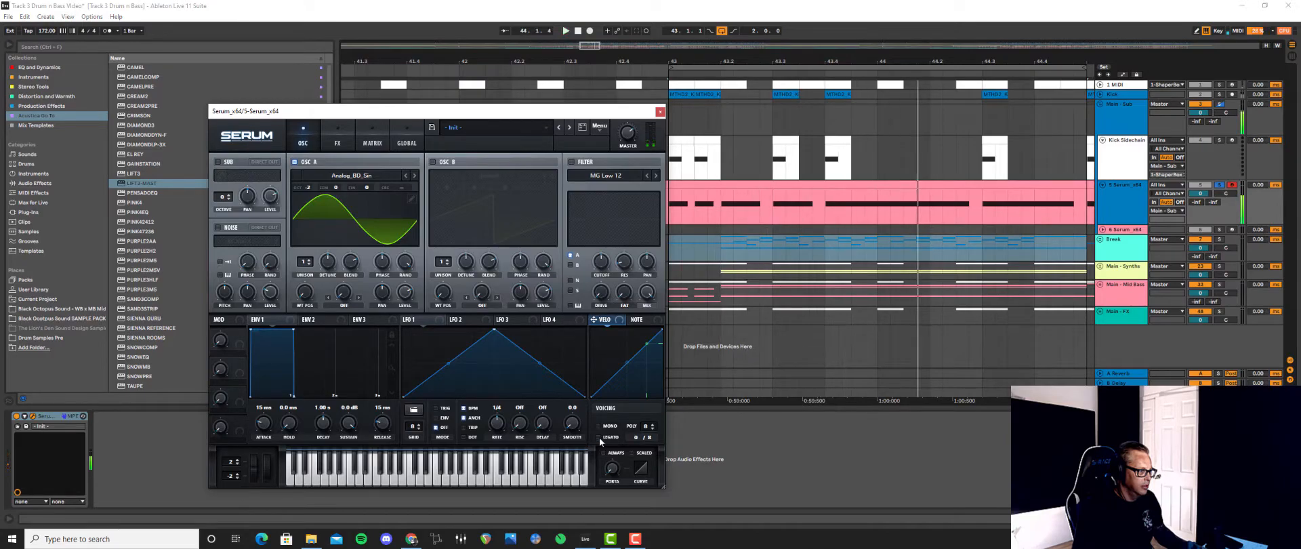
{"action": "left_click", "coordinate": [600, 427]}
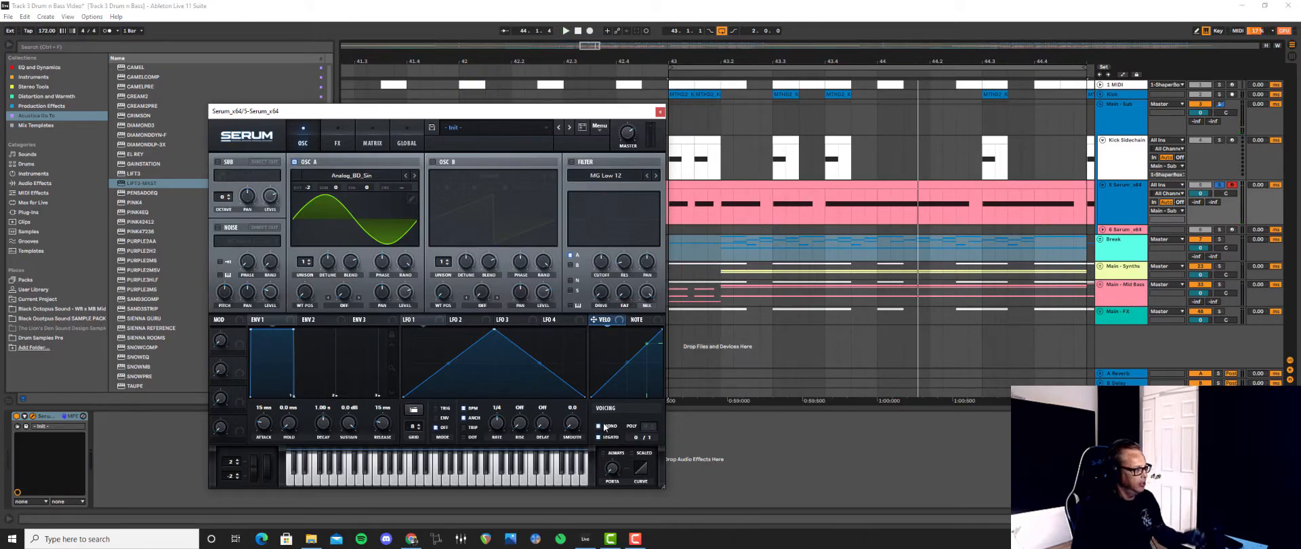
Try a 20 ms release on Envelope 1 and highlight the short gaps between the sub bass notes
{"action": "left_click_drag", "start_coordinate": [384, 424], "coordinate": [387, 415]}
{"action": "key", "text": "space"}
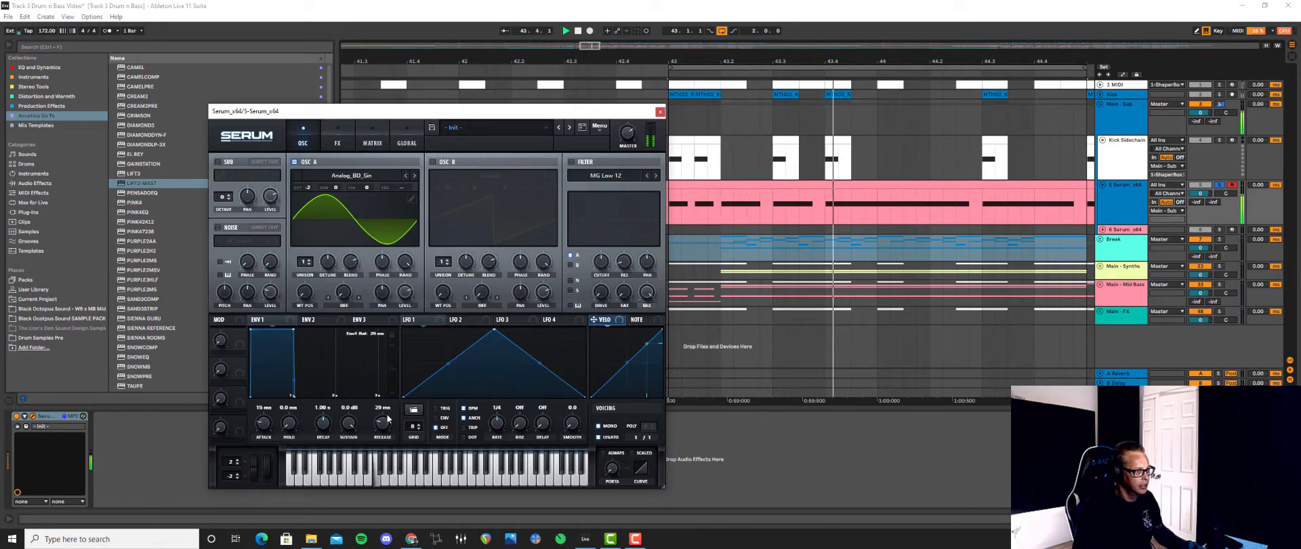
{"action": "left_click", "coordinate": [818, 212]}
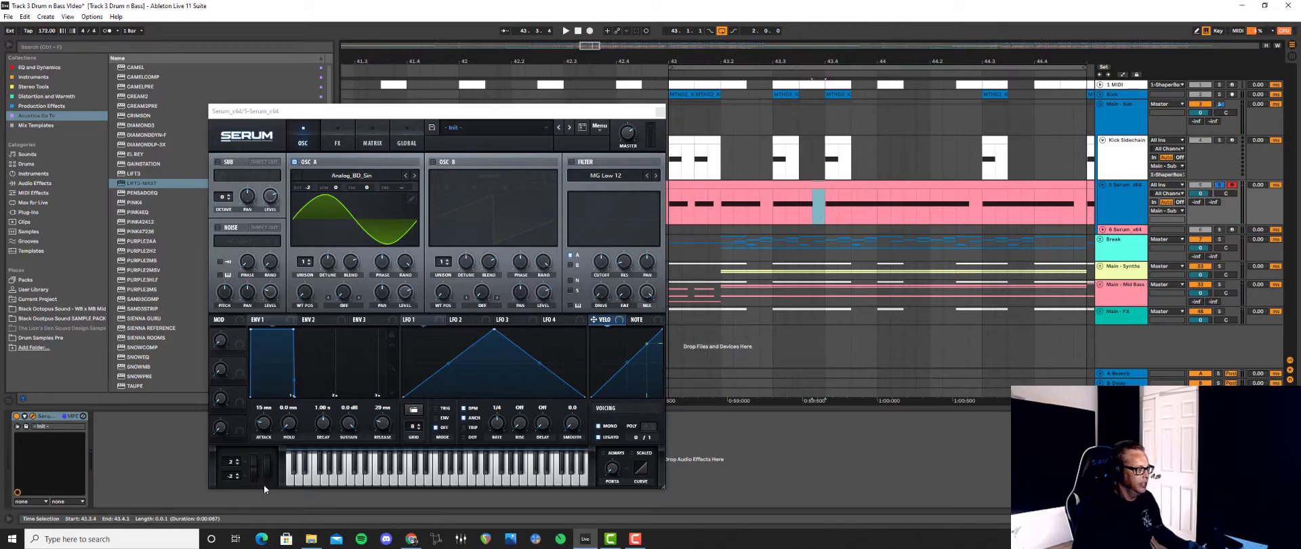
{"action": "left_click", "coordinate": [826, 207]}
{"action": "left_click_drag", "start_coordinate": [825, 206], "coordinate": [815, 210]}
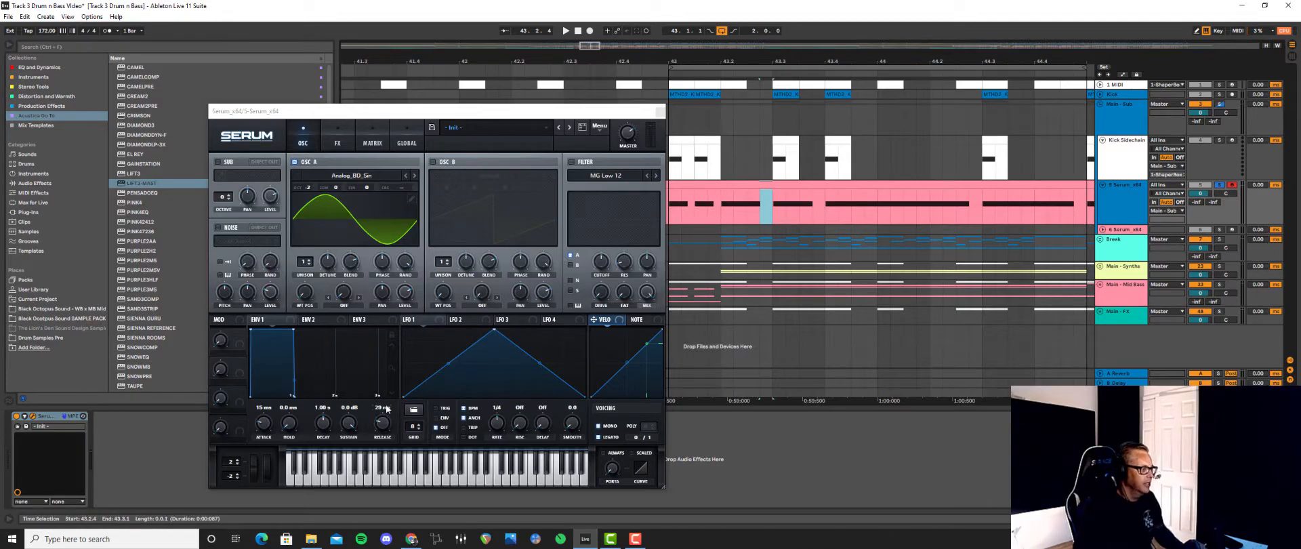
Set Envelope 1's release to 101 ms and compare playback with Mono and Legato voicing off and on
{"action": "left_click_drag", "start_coordinate": [383, 423], "coordinate": [384, 420]}
{"action": "key", "text": "space"}
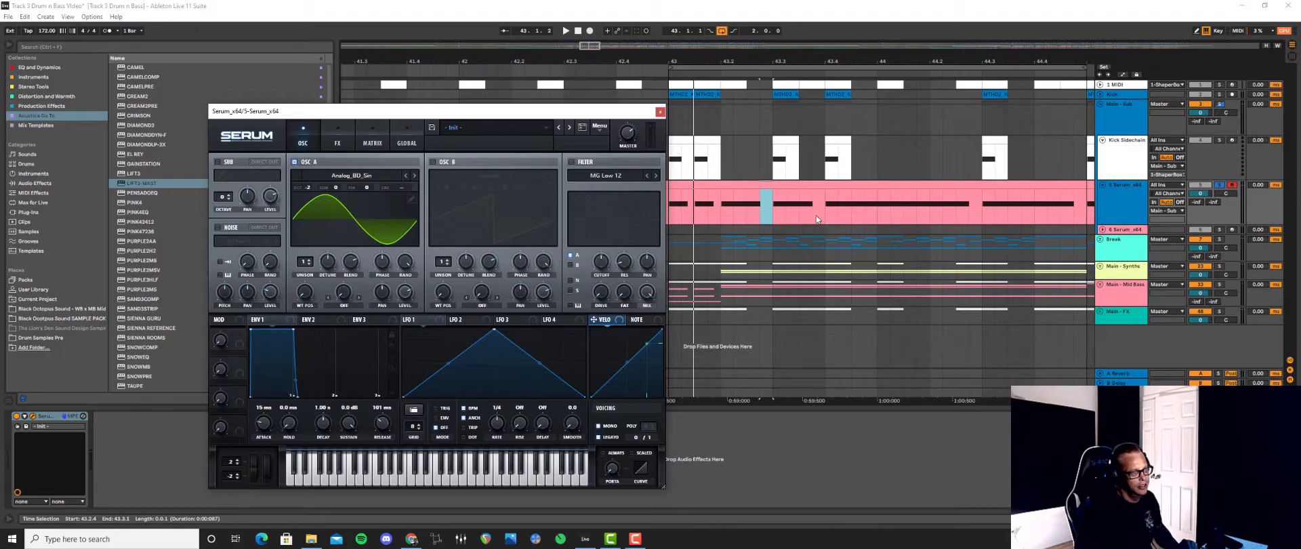
{"action": "left_click", "coordinate": [598, 425]}
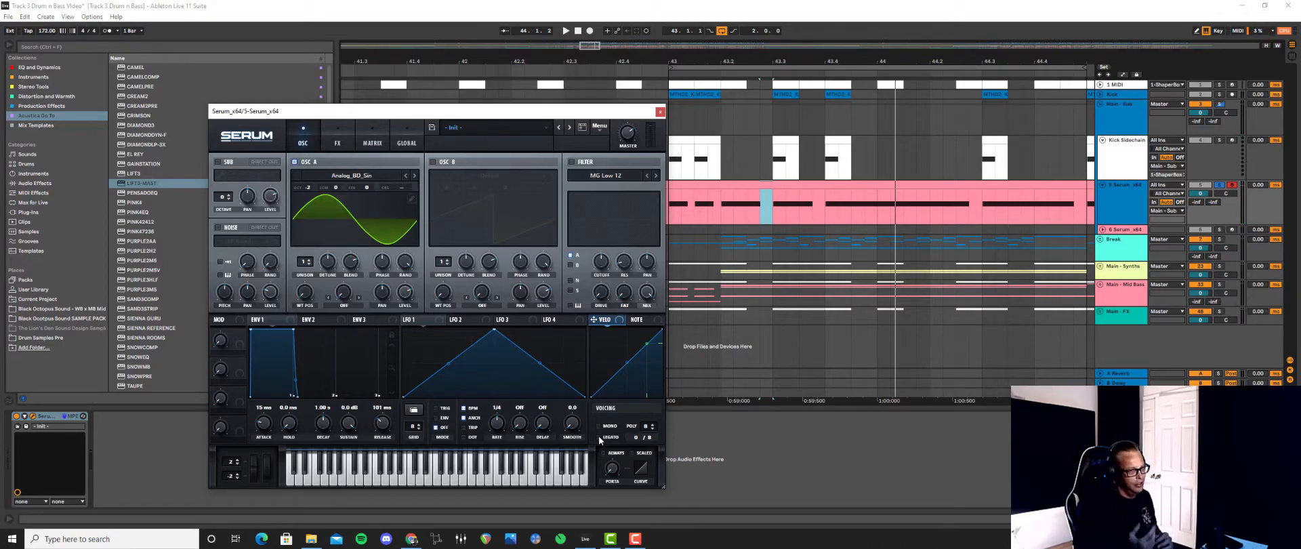
{"action": "left_click", "coordinate": [598, 426]}
{"action": "key", "text": "space"}
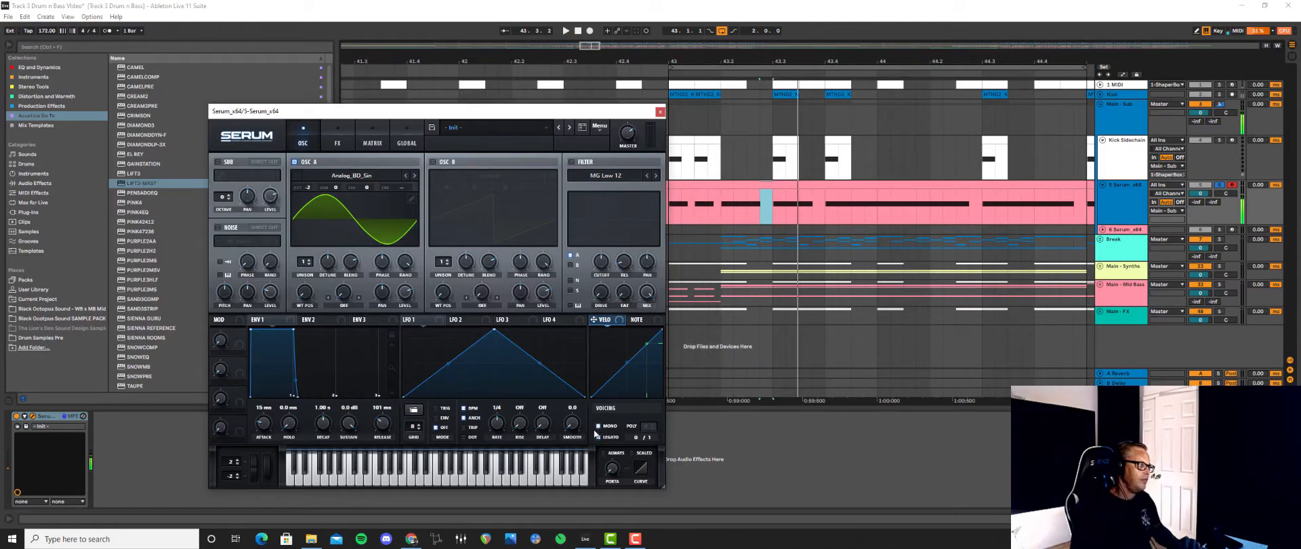
Enable Serum's Distortion effect and open the SPAN analyser from the master channel beside it
{"action": "left_click", "coordinate": [341, 146]}
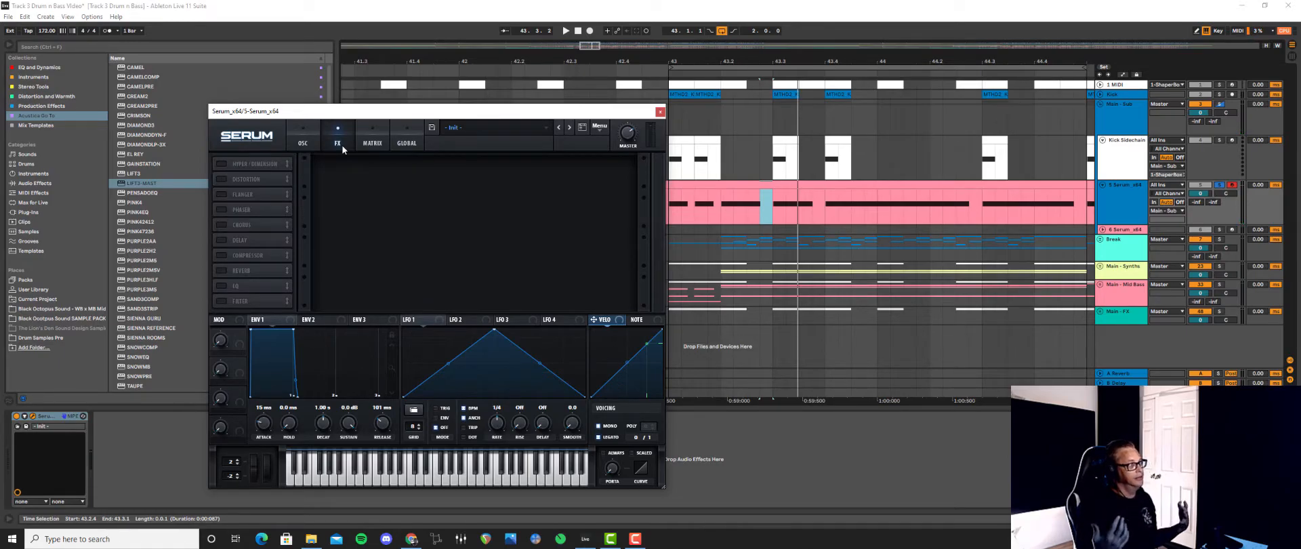
{"action": "left_click", "coordinate": [220, 179]}
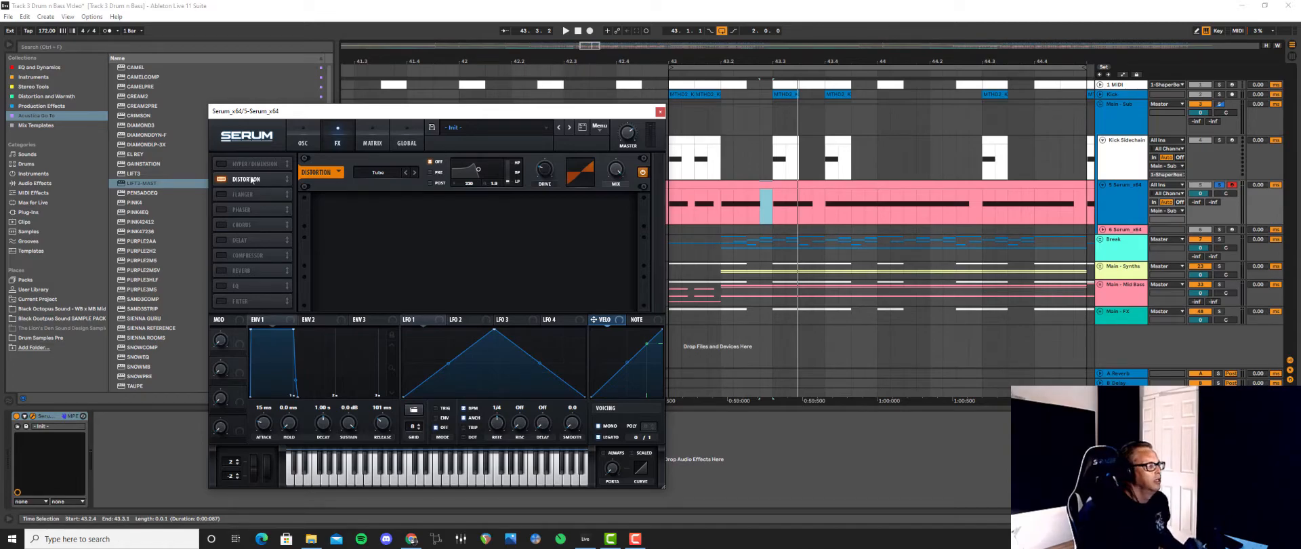
{"action": "left_click", "coordinate": [1122, 393]}
{"action": "left_click", "coordinate": [115, 417]}
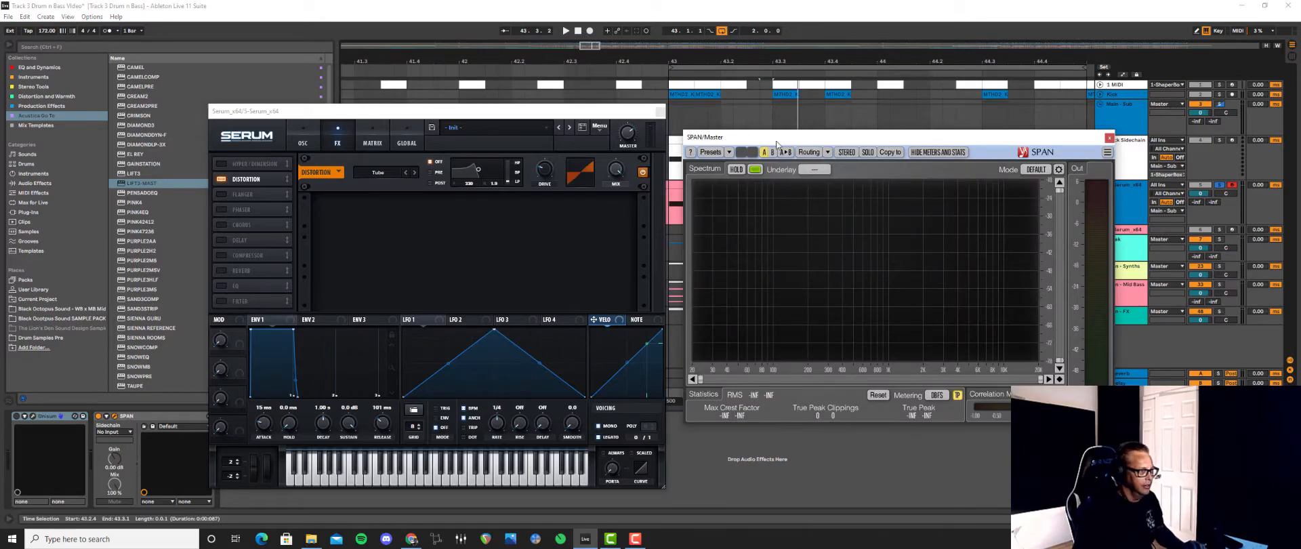
{"action": "left_click_drag", "start_coordinate": [778, 145], "coordinate": [816, 269]}
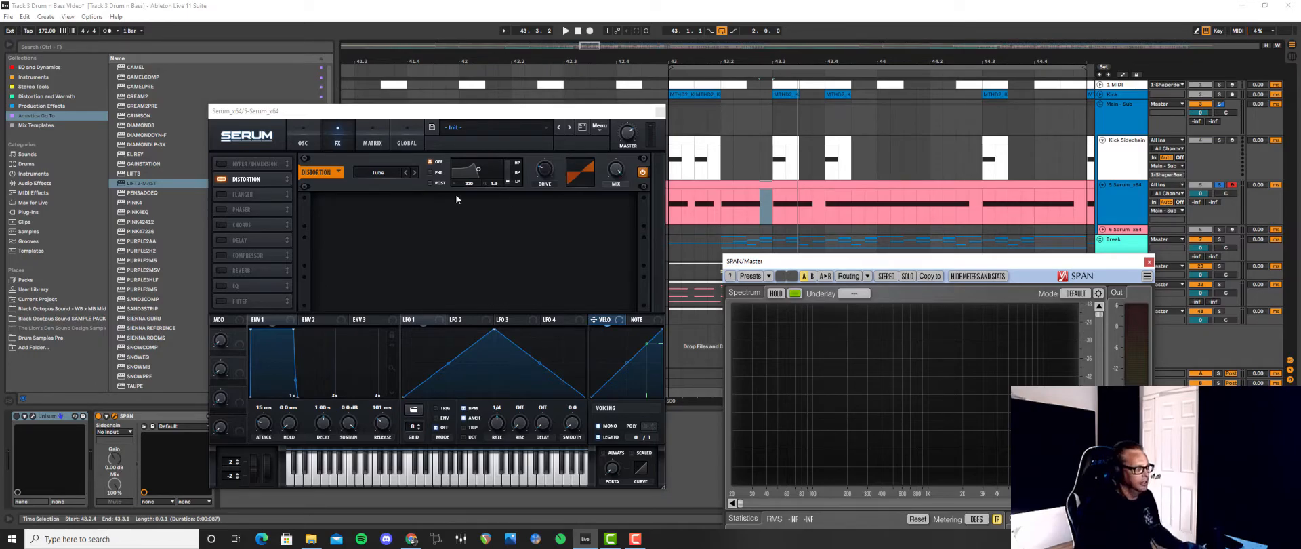
Try out the distortion's Drive while playing the sub bass, and place the Serum and SPAN windows side by side
{"action": "key", "text": "space"}
{"action": "mouse_move", "coordinate": [550, 171]}
{"action": "left_click_drag", "start_coordinate": [550, 171], "coordinate": [558, 191]}
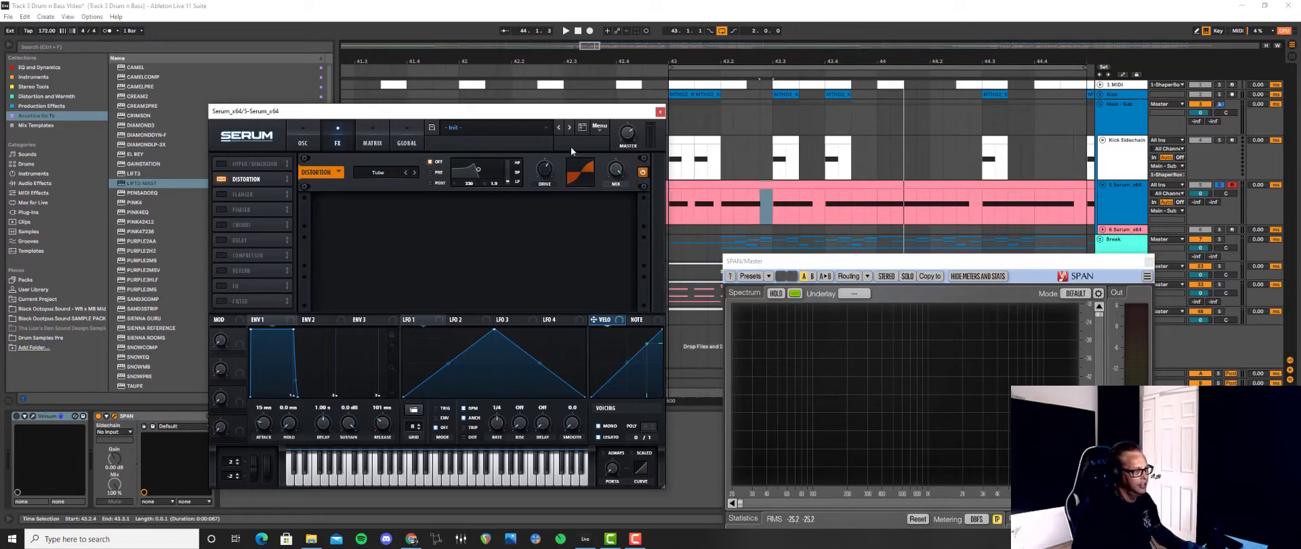
{"action": "left_click_drag", "start_coordinate": [578, 112], "coordinate": [586, 96]}
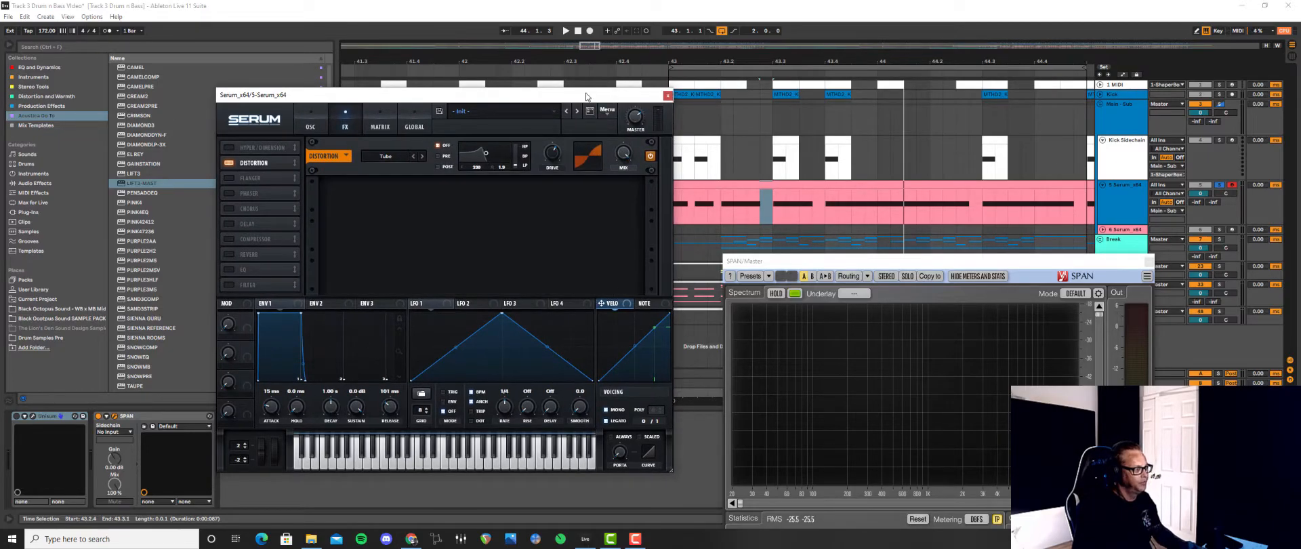
{"action": "left_click_drag", "start_coordinate": [871, 267], "coordinate": [850, 145]}
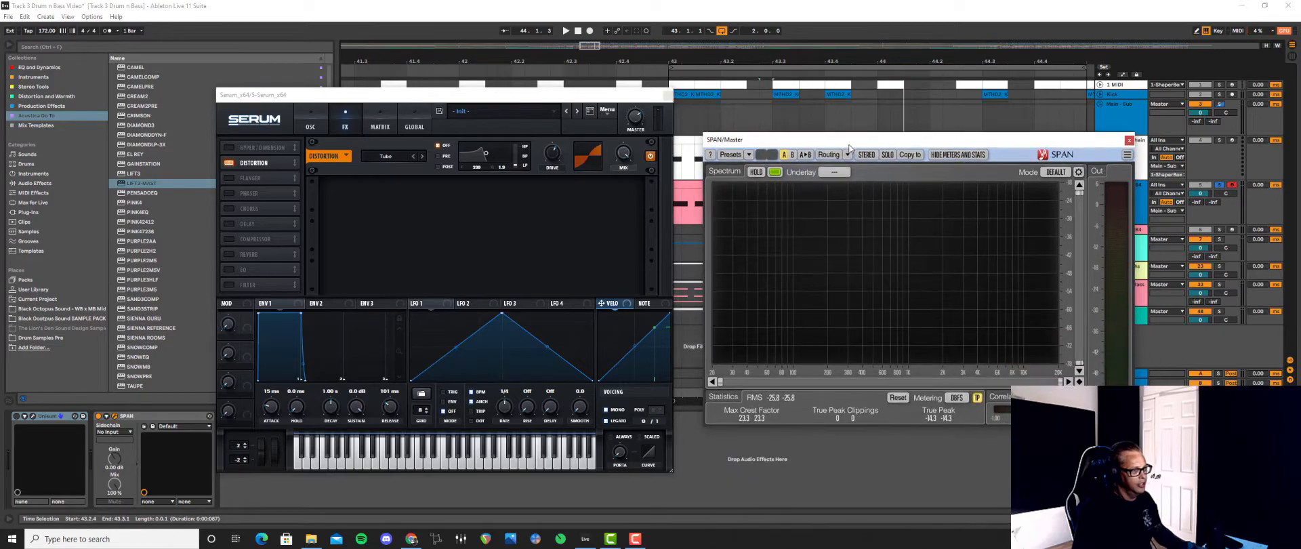
Play the distorted sub bass and examine its added harmonics in SPAN's spectrum
{"action": "key", "text": "space"}
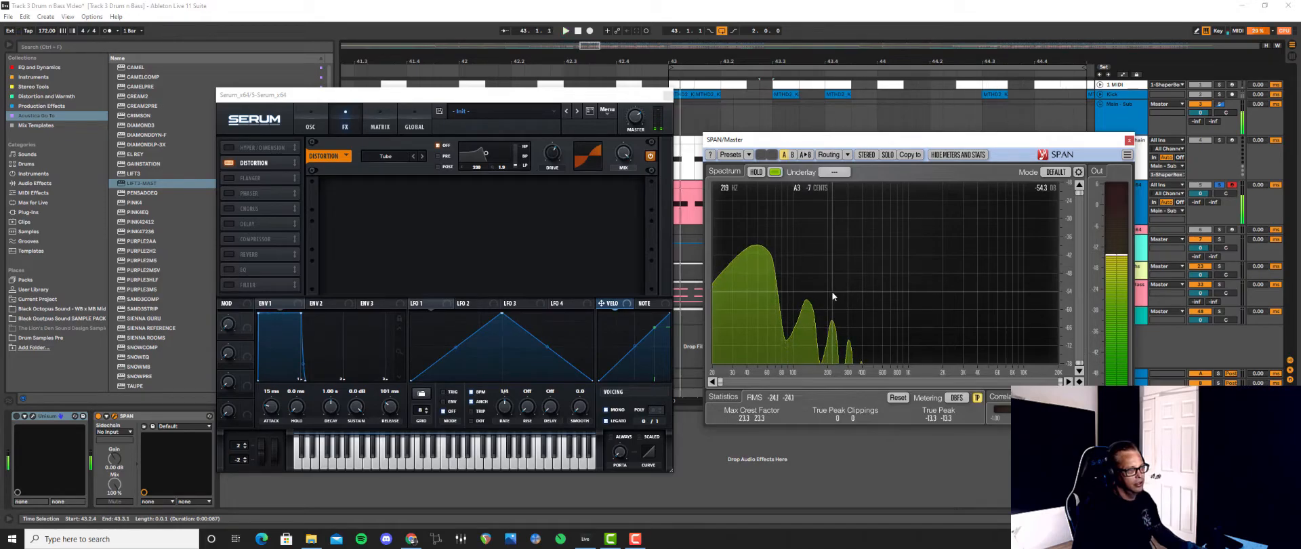
{"action": "key", "text": "space"}
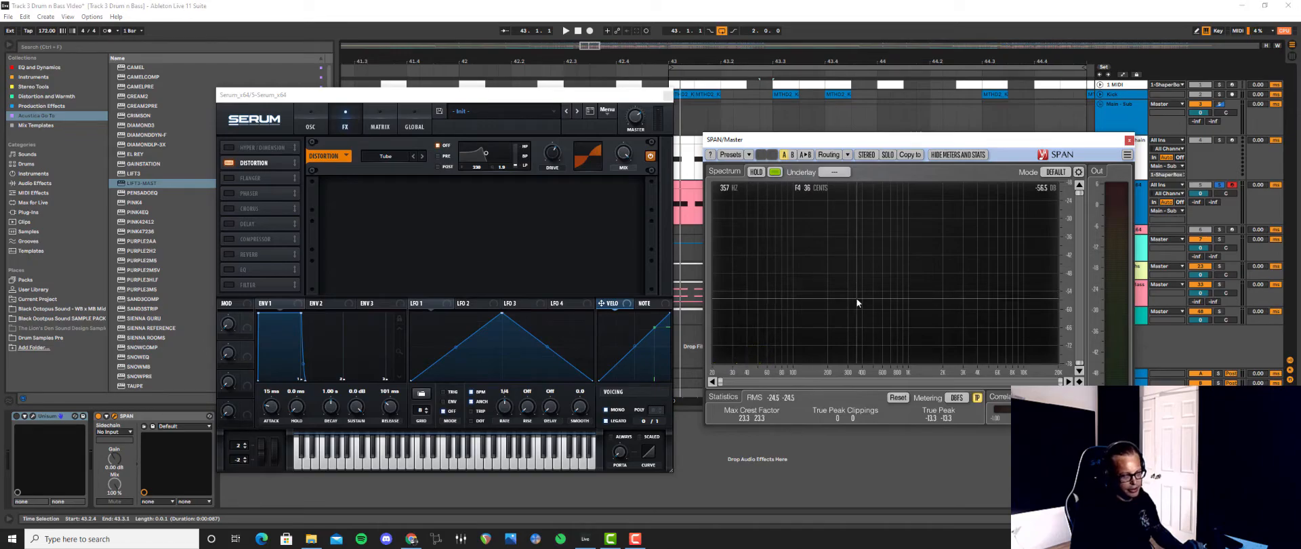
{"action": "key", "text": "space"}
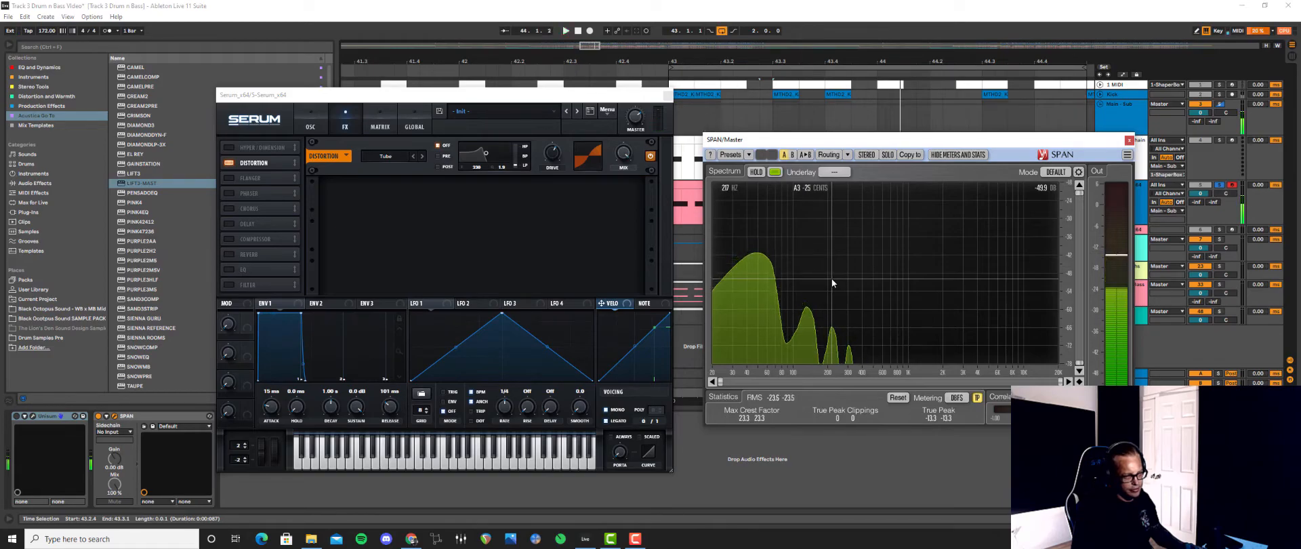
{"action": "key", "text": "space"}
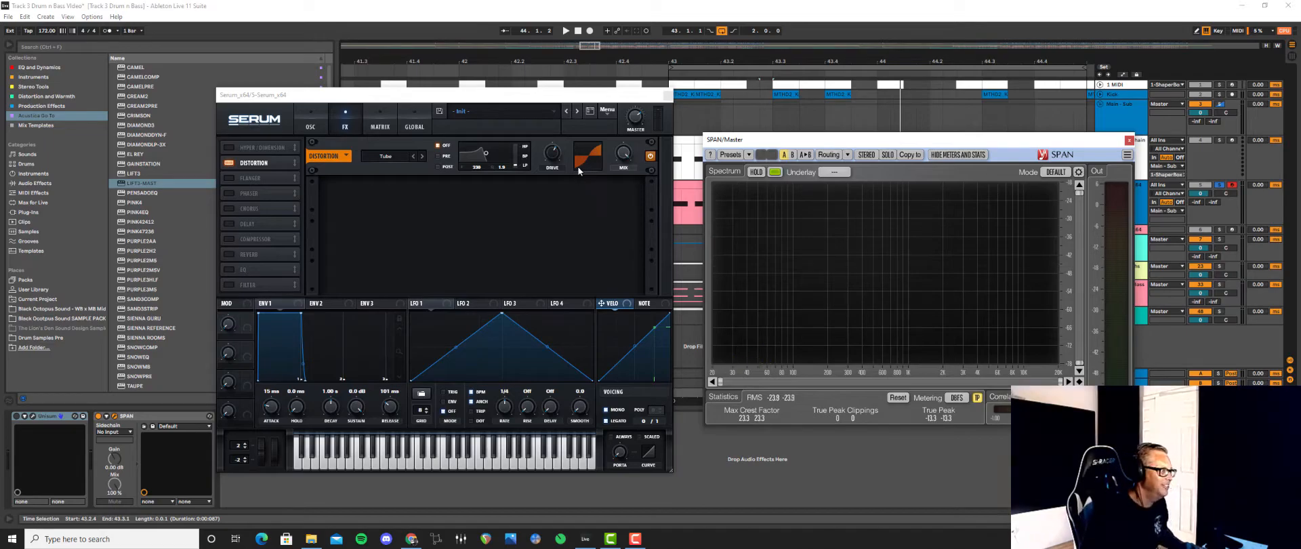
Readjust the Tube distortion's Drive by ear while looping the sub bass
{"action": "key", "text": "space"}
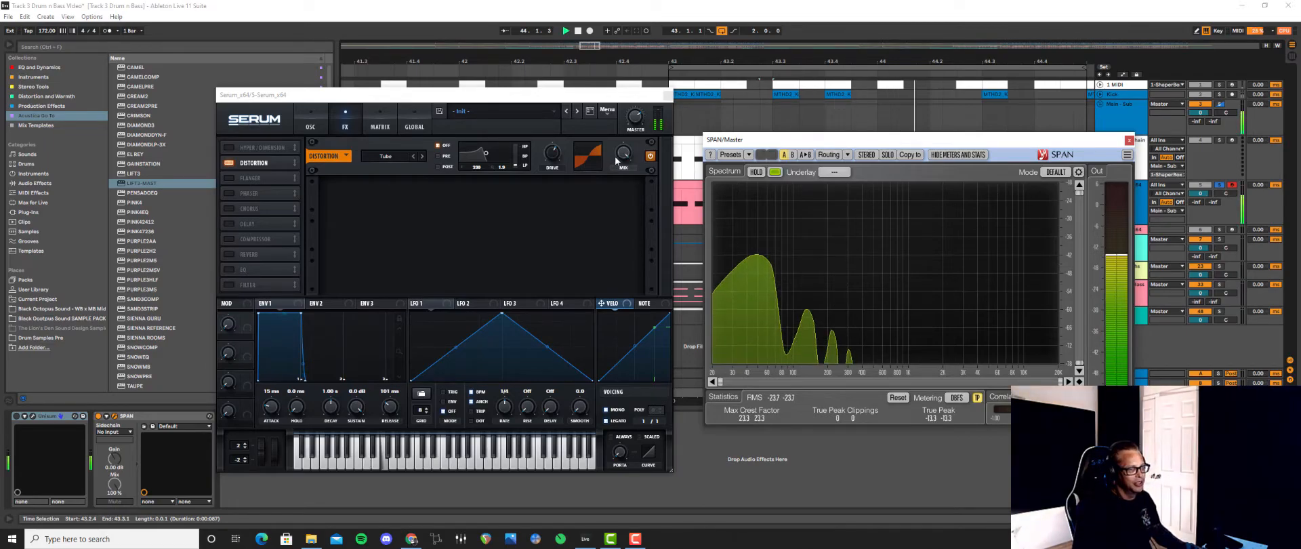
{"action": "key", "text": "space"}
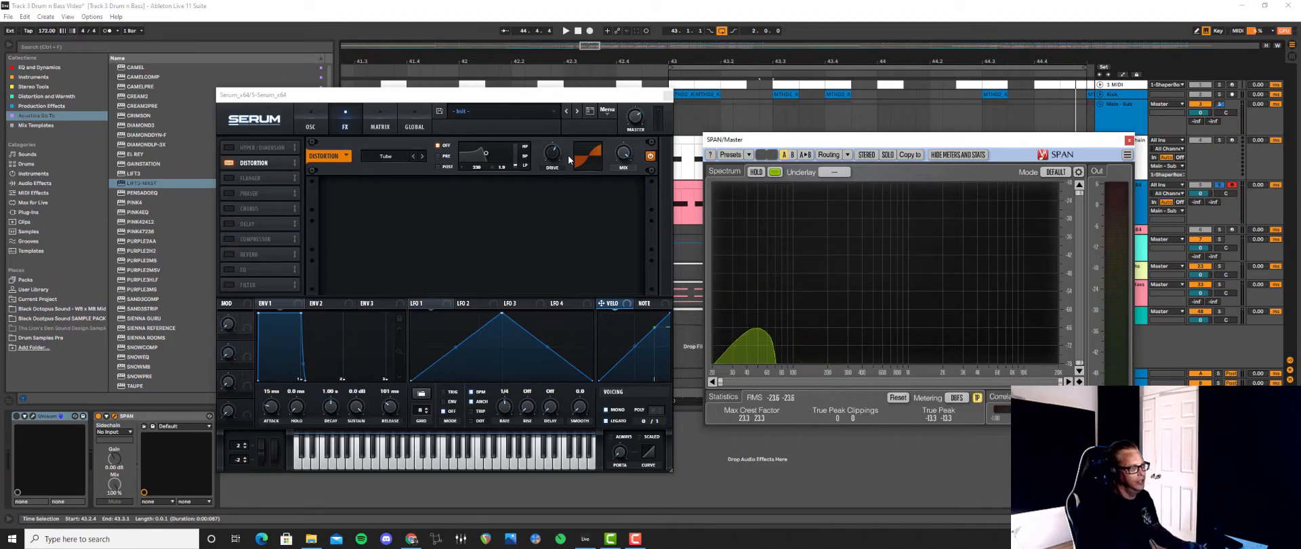
{"action": "key", "text": "space"}
{"action": "mouse_move", "coordinate": [555, 161]}
{"action": "left_mouse_down"}
{"action": "mouse_move", "coordinate": [570, 129]}
{"action": "mouse_move", "coordinate": [549, 155]}
{"action": "left_mouse_up"}
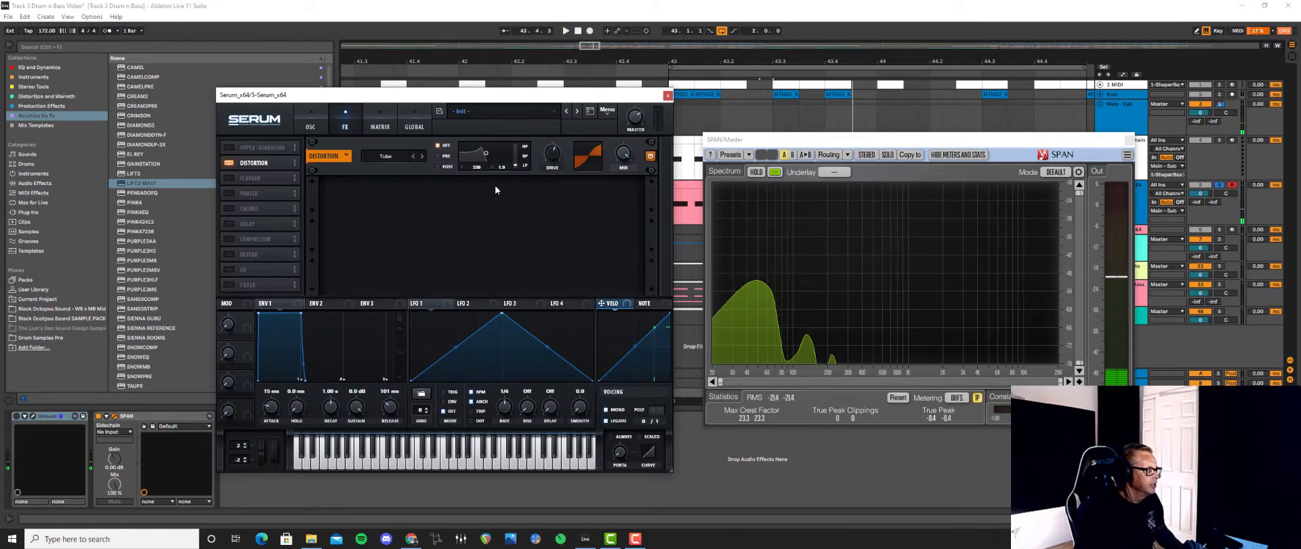
Add EQ Eight after Serum on the sub bass track and change its first band to a low-cut filter
{"action": "left_click_drag", "start_coordinate": [1088, 141], "coordinate": [1061, 134]}
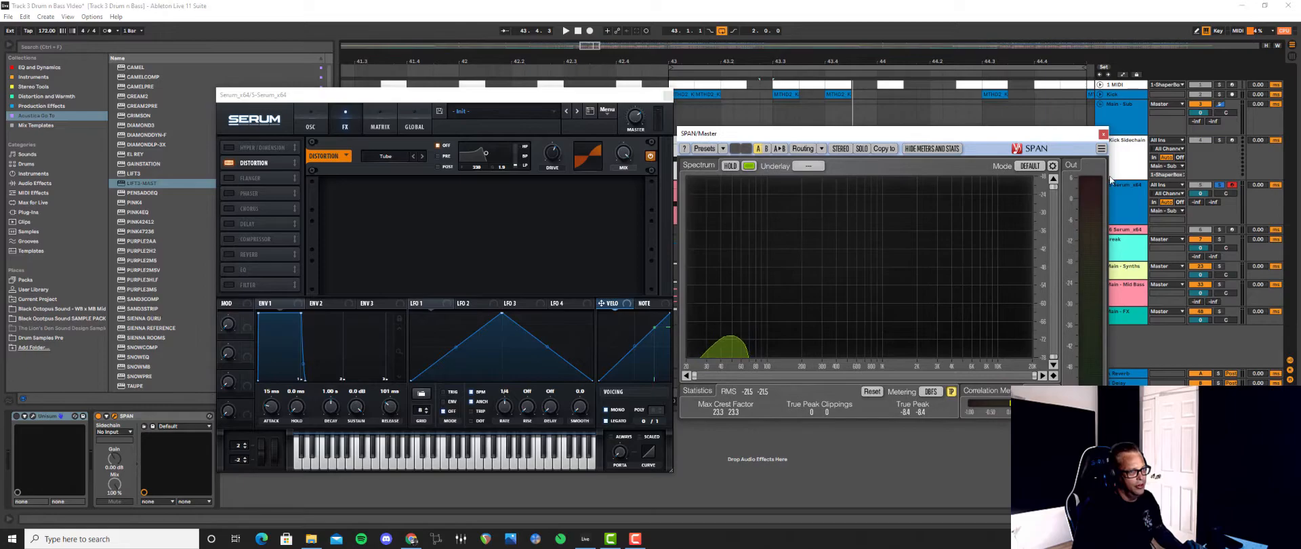
{"action": "left_click", "coordinate": [1127, 192]}
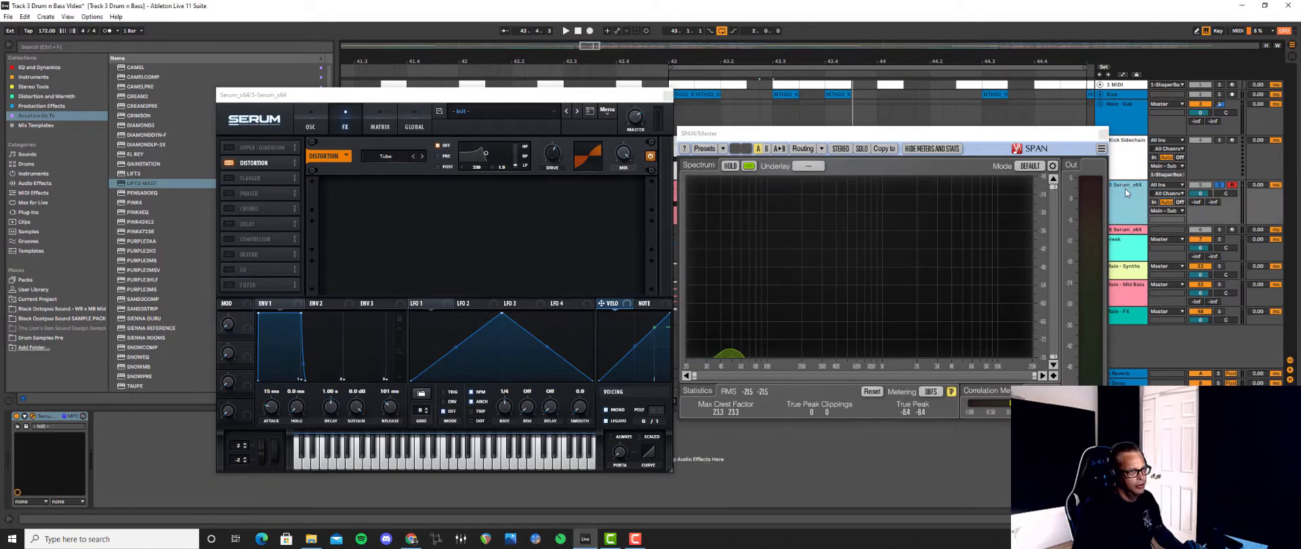
{"action": "left_click", "coordinate": [57, 68]}
{"action": "left_click_drag", "start_coordinate": [133, 70], "coordinate": [132, 479]}
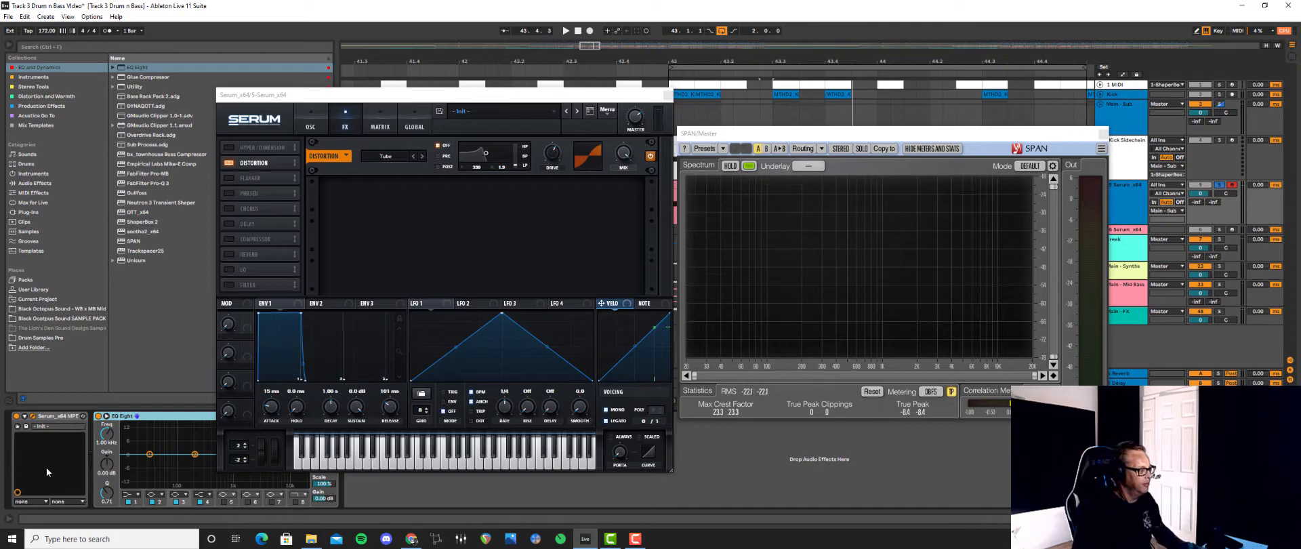
{"action": "left_click", "coordinate": [123, 494]}
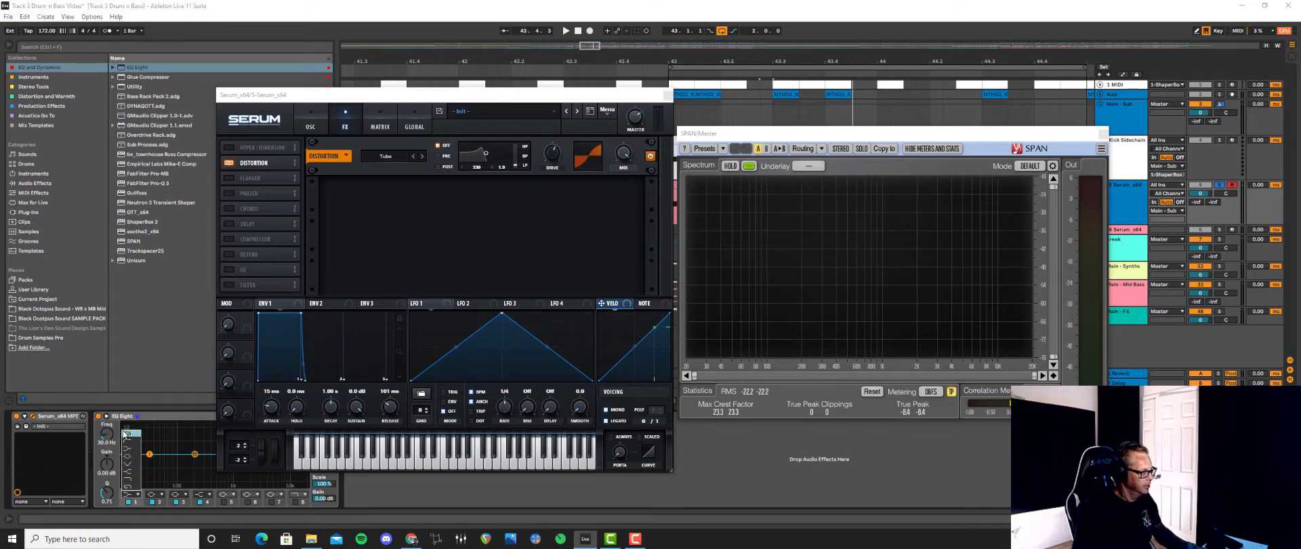
{"action": "left_click", "coordinate": [126, 434]}
Set EQ Eight's low cut to 20 Hz and enable its eighth band
{"action": "left_click_drag", "start_coordinate": [280, 97], "coordinate": [323, 78]}
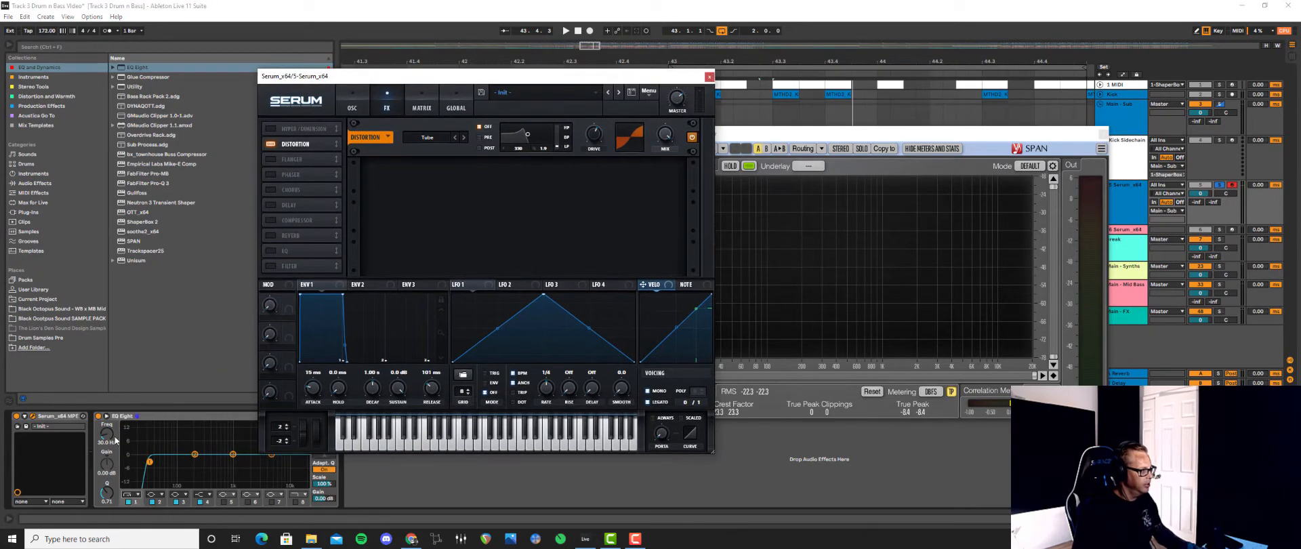
{"action": "left_click", "coordinate": [108, 443]}
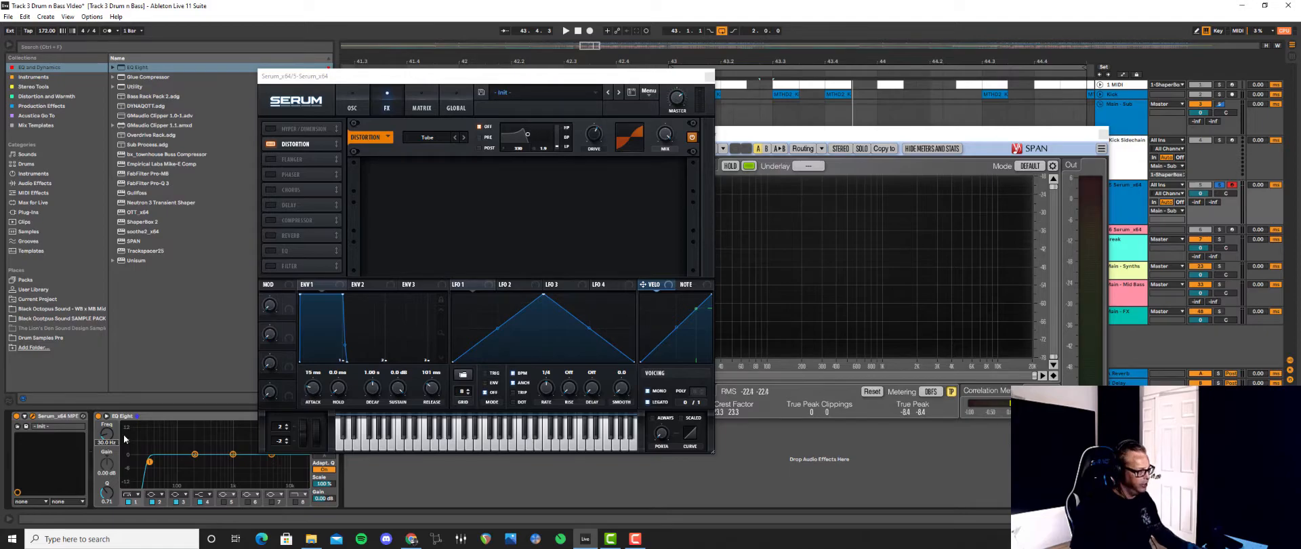
{"action": "key", "text": "Return"}
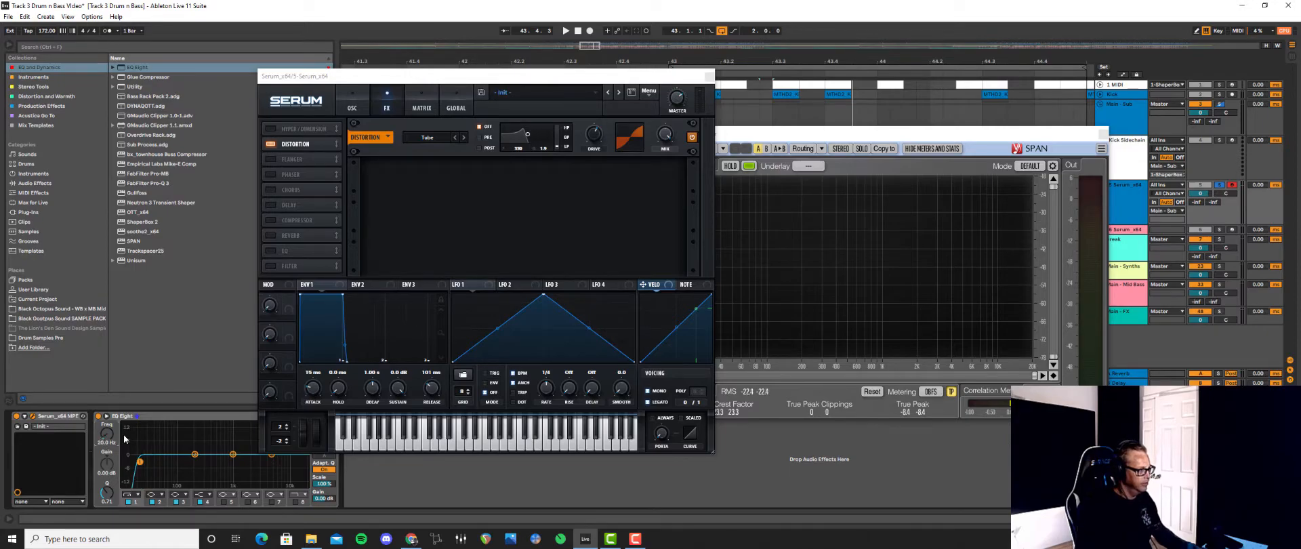
{"action": "left_click", "coordinate": [297, 502]}
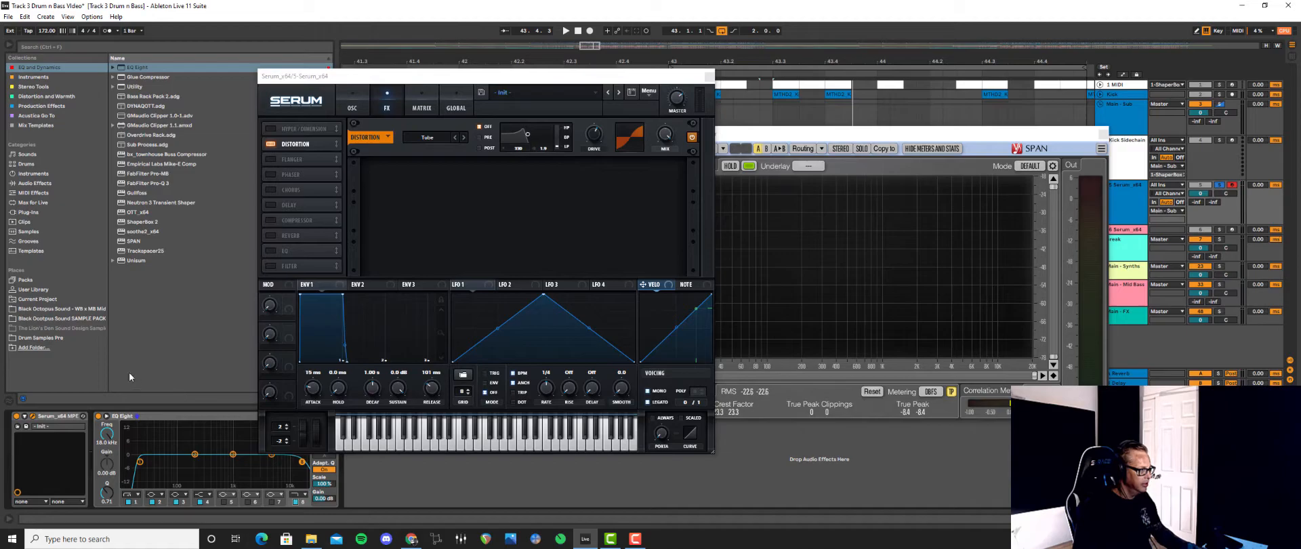
Lower Envelope 1's sustain to -2.1 dB during playback and highlight a short and a long sub bass note in the arrangement
{"action": "key", "text": "space"}
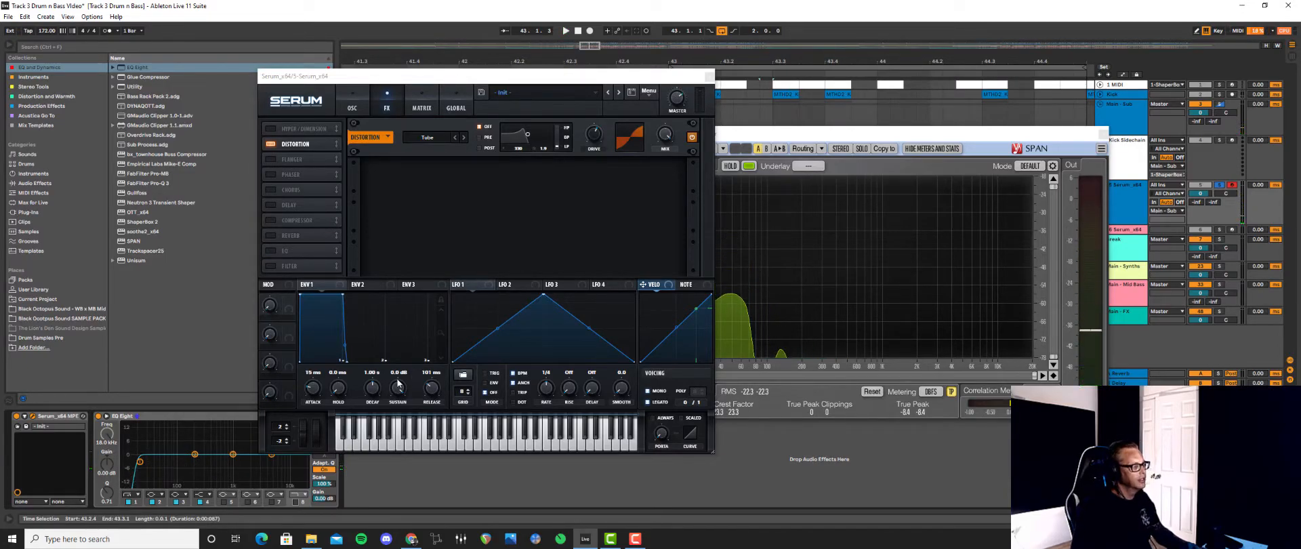
{"action": "left_click_drag", "start_coordinate": [397, 383], "coordinate": [397, 389]}
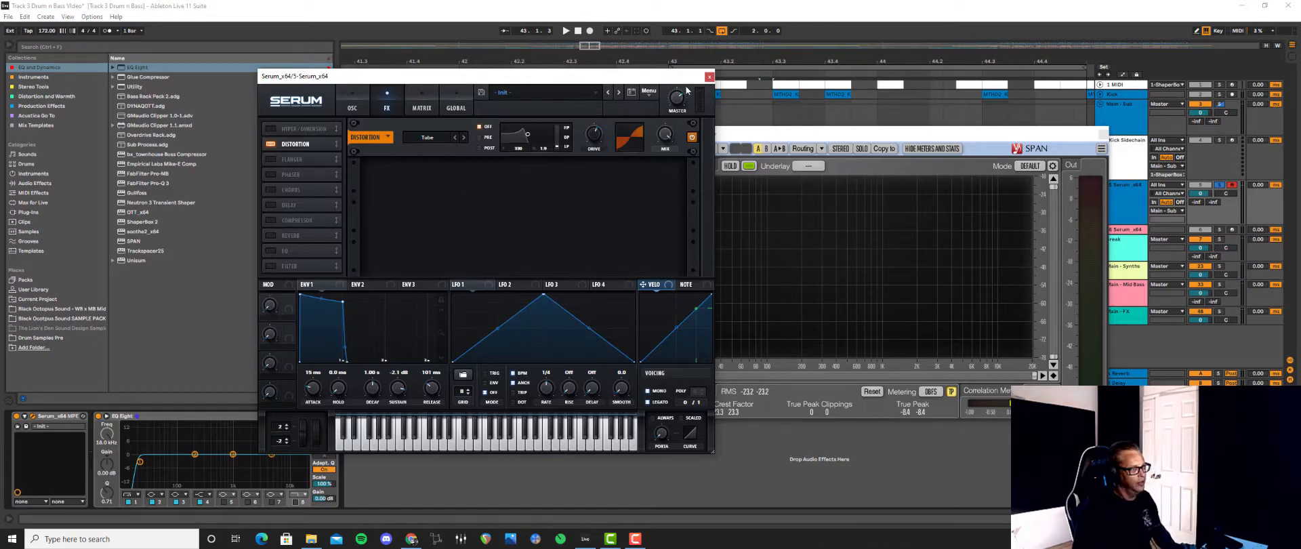
{"action": "left_click_drag", "start_coordinate": [744, 134], "coordinate": [795, 325]}
{"action": "left_click_drag", "start_coordinate": [726, 208], "coordinate": [762, 210]}
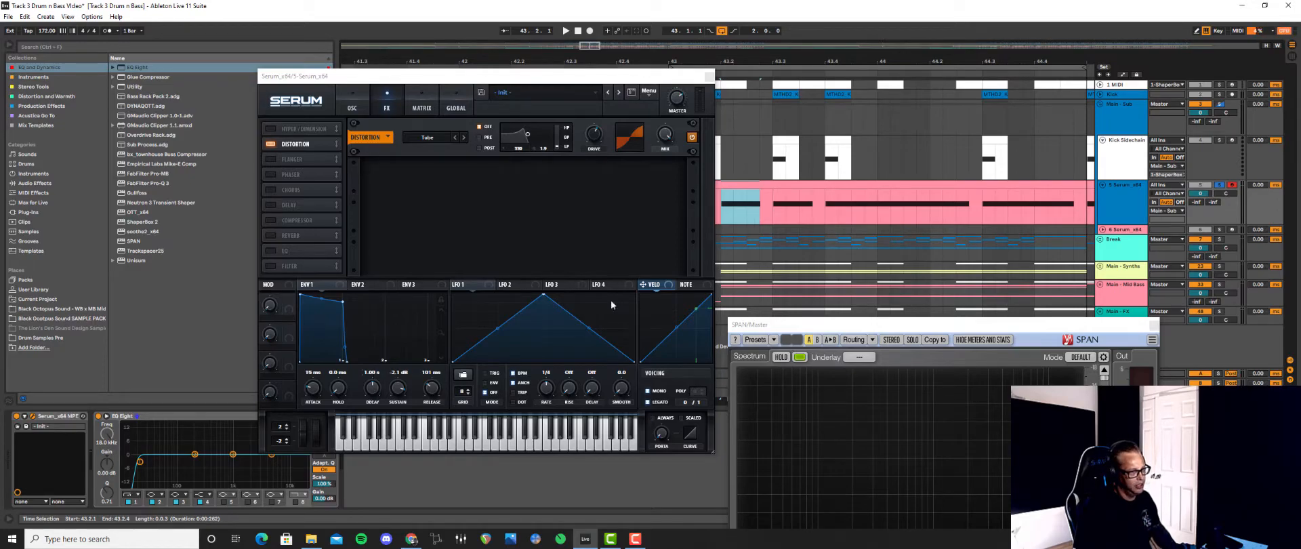
{"action": "left_click_drag", "start_coordinate": [826, 205], "coordinate": [959, 208]}
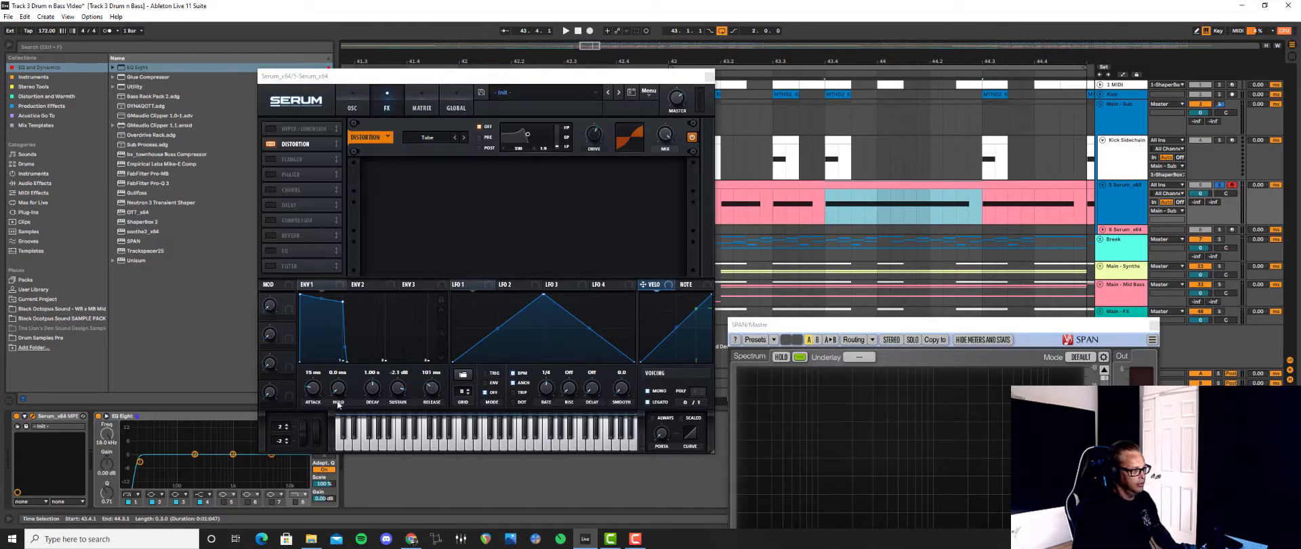
{"action": "left_click", "coordinate": [377, 395]}
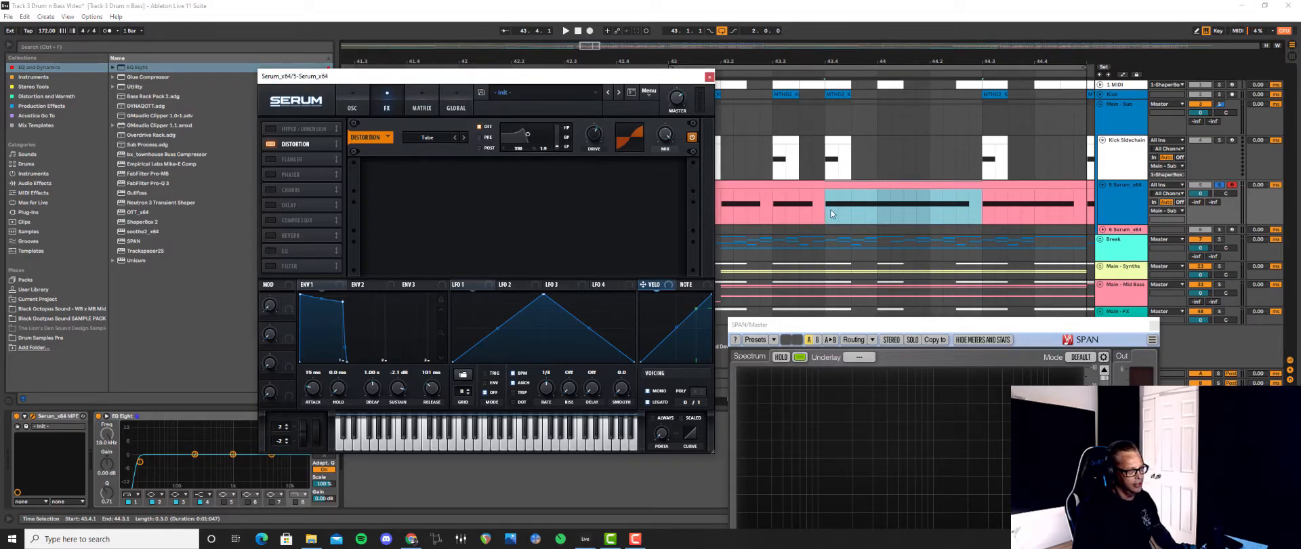
{"action": "left_click", "coordinate": [970, 207]}
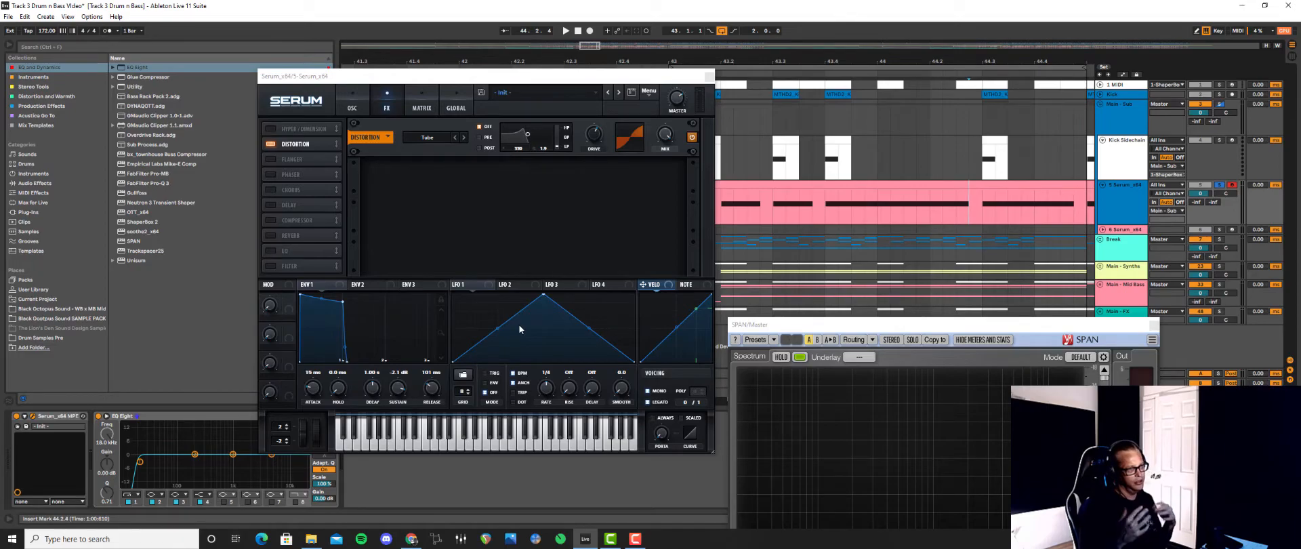
Close Serum, load Decapitator after EQ Eight on the sub bass track and turn on Punish
{"action": "left_click", "coordinate": [709, 77]}
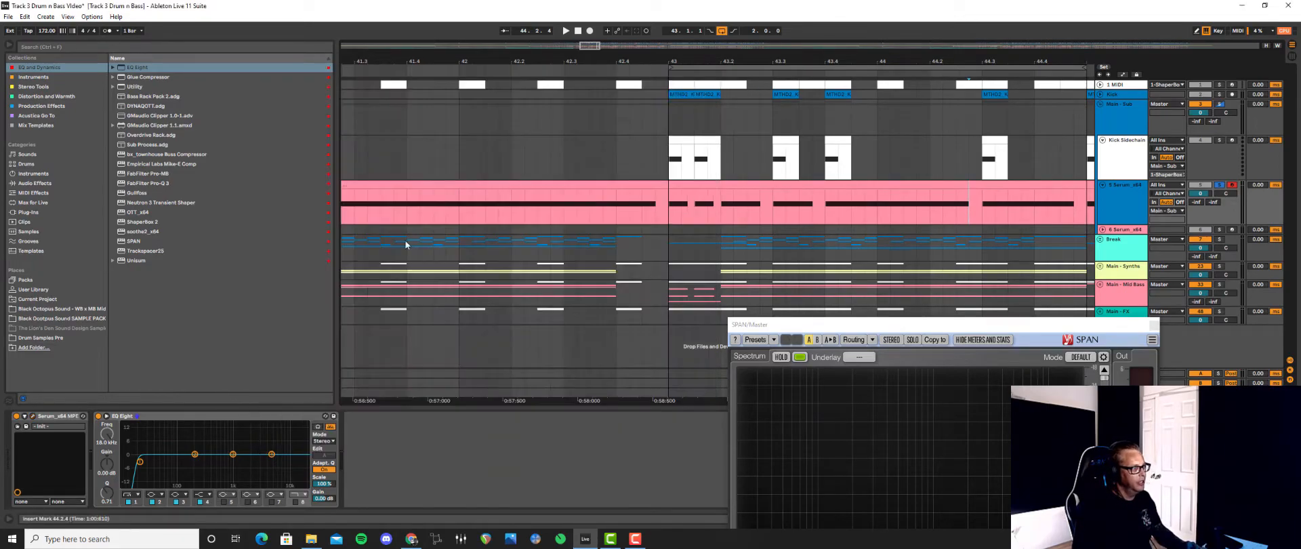
{"action": "left_click", "coordinate": [208, 416]}
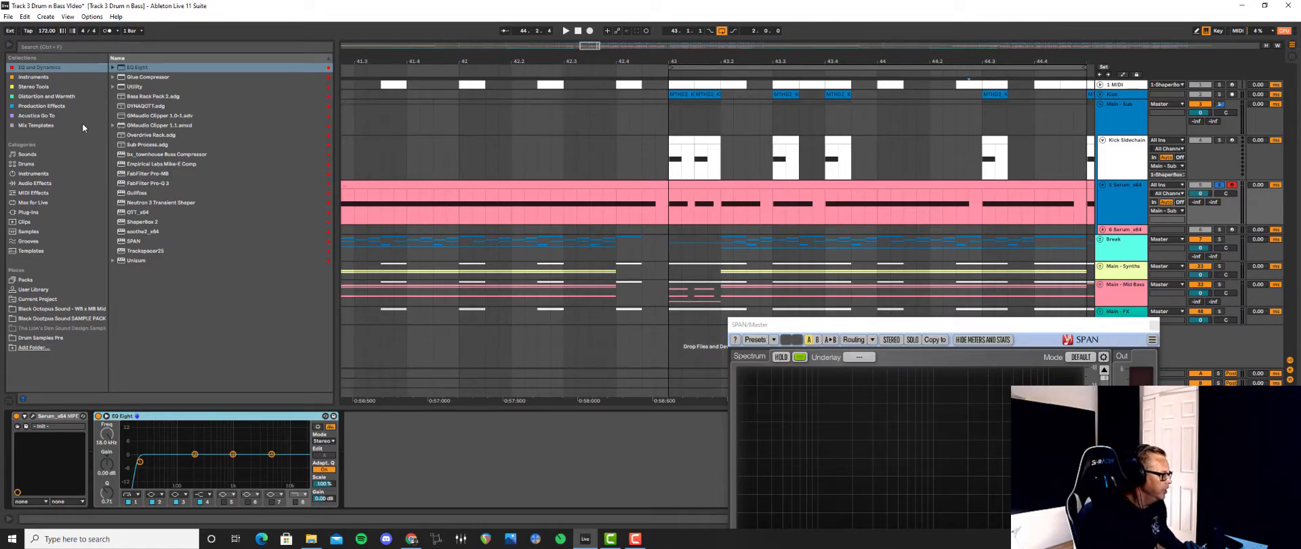
{"action": "left_click", "coordinate": [43, 97]}
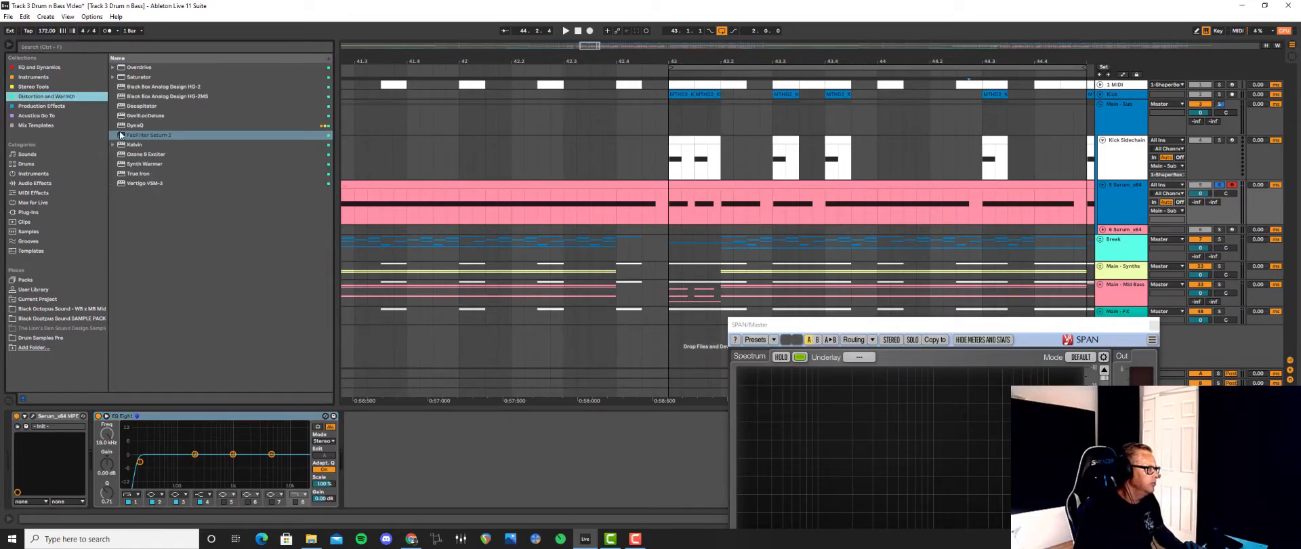
{"action": "left_click_drag", "start_coordinate": [138, 107], "coordinate": [354, 449]}
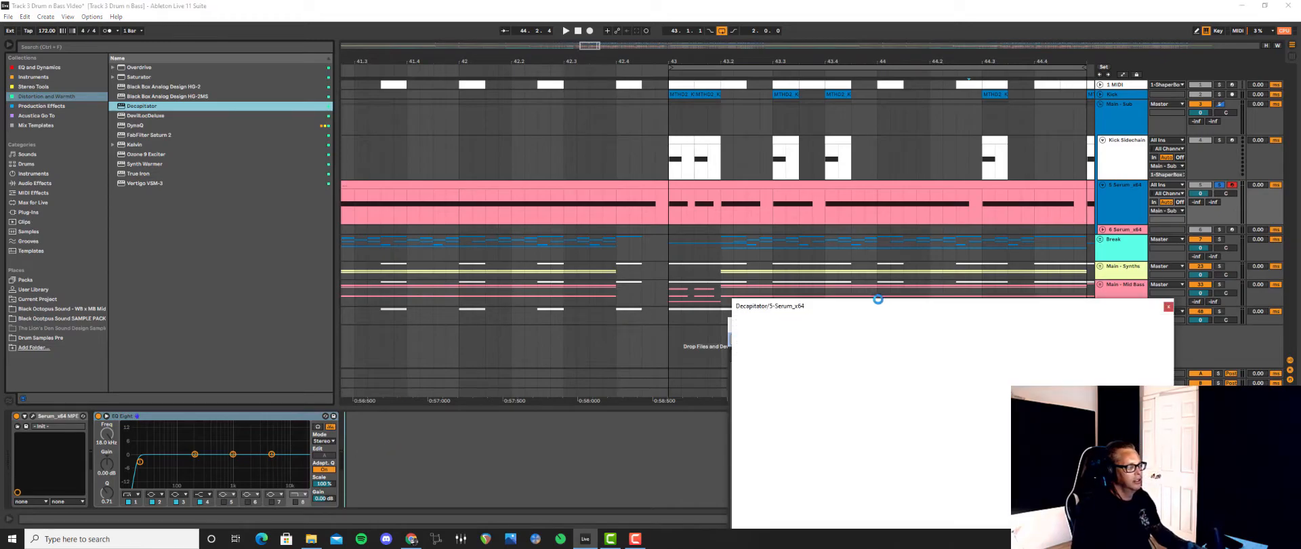
{"action": "left_click_drag", "start_coordinate": [881, 313], "coordinate": [507, 114]}
{"action": "left_click", "coordinate": [456, 177]}
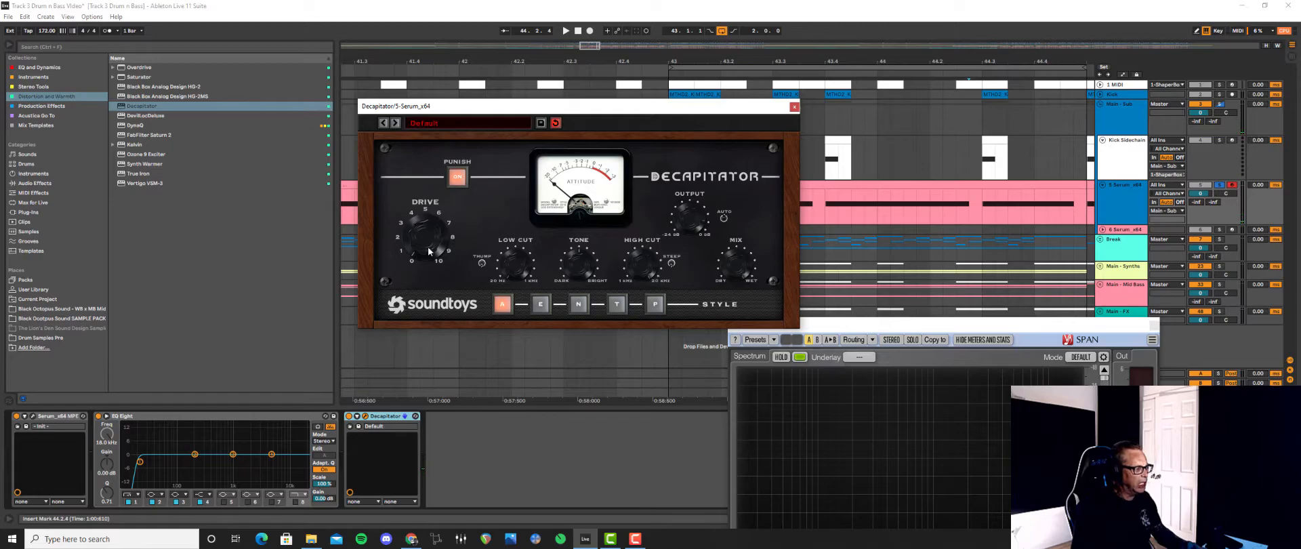
Play the sub bass through Decapitator with its window and SPAN's spectrum both in view
{"action": "key", "text": "space"}
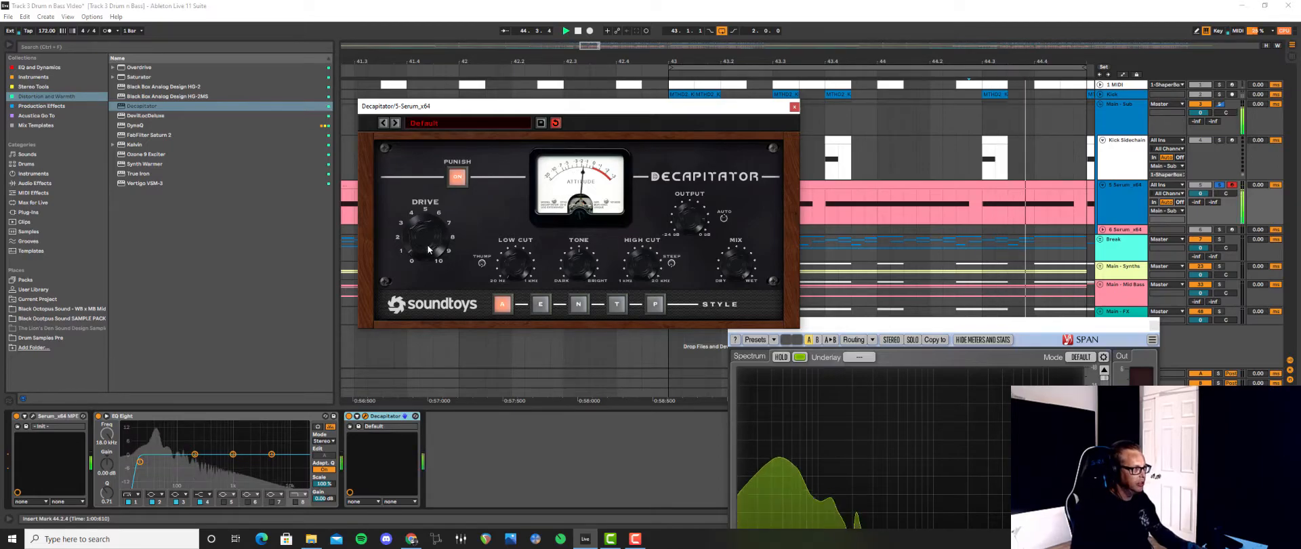
{"action": "left_click_drag", "start_coordinate": [874, 327], "coordinate": [907, 269]}
{"action": "left_click_drag", "start_coordinate": [600, 112], "coordinate": [532, 107]}
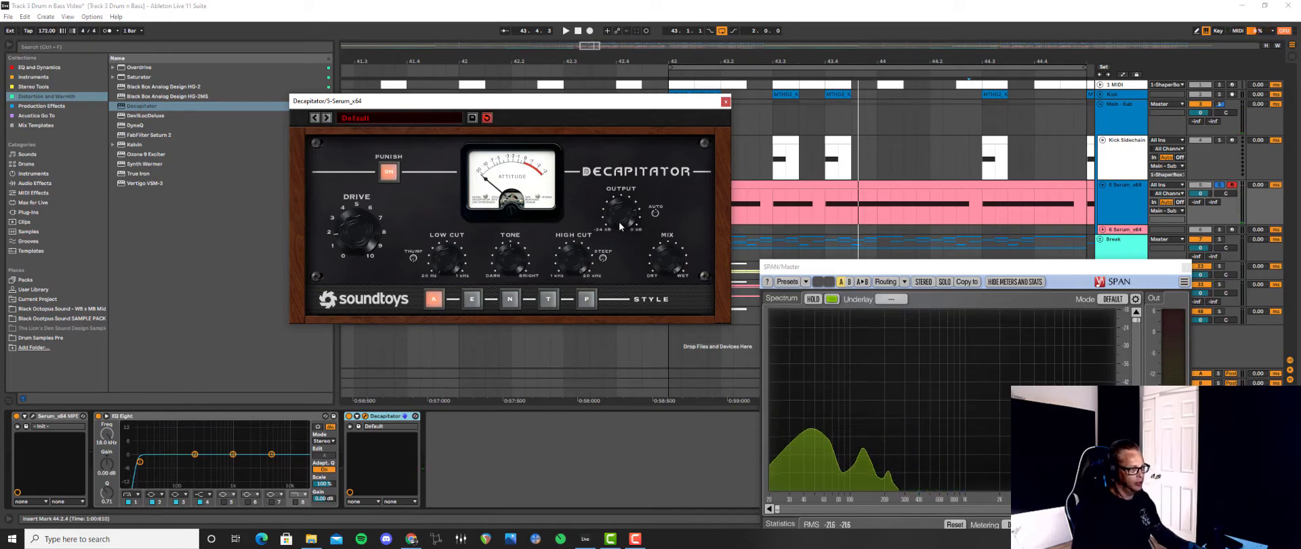
Replay the sub bass and check Decapitator's attitude meter against the harmonics in SPAN
{"action": "key", "text": "space"}
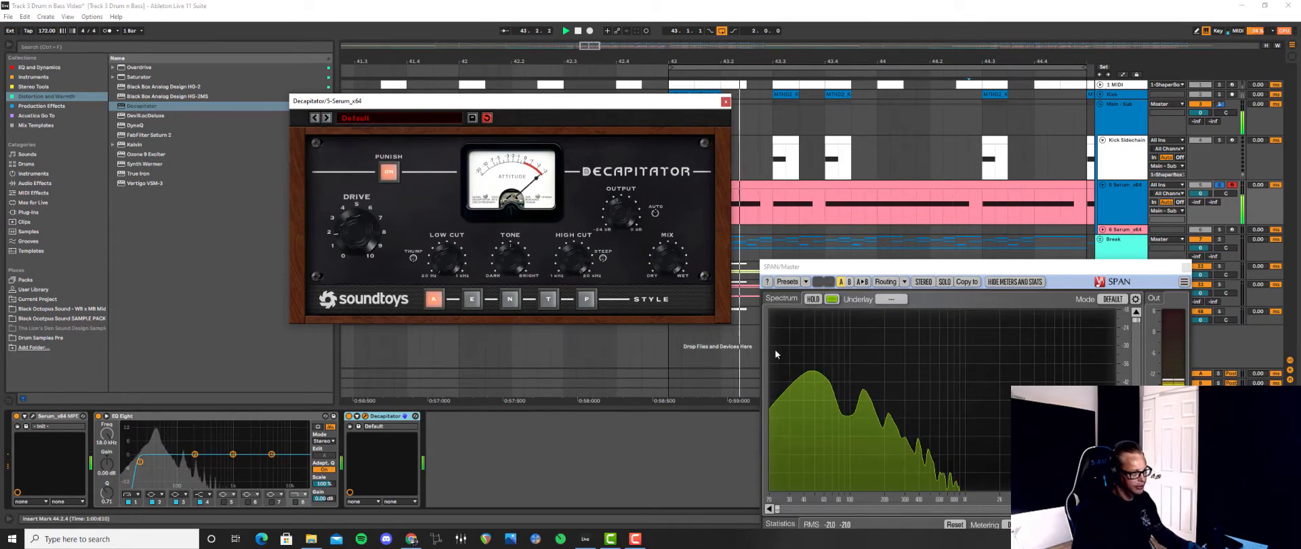
{"action": "key", "text": "space"}
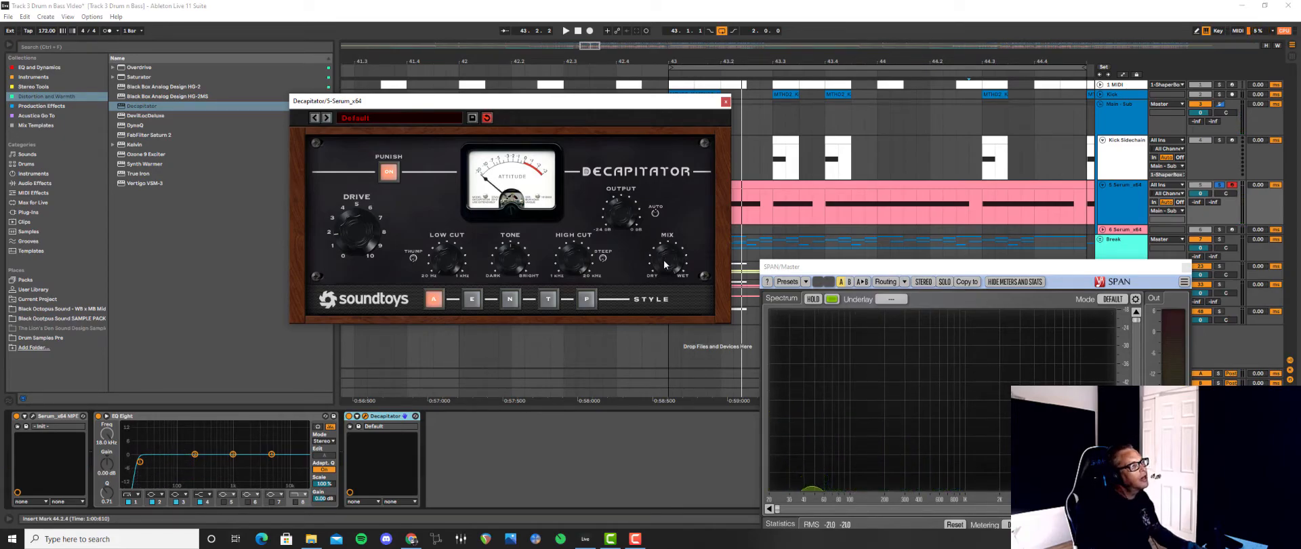
{"action": "key", "text": "space"}
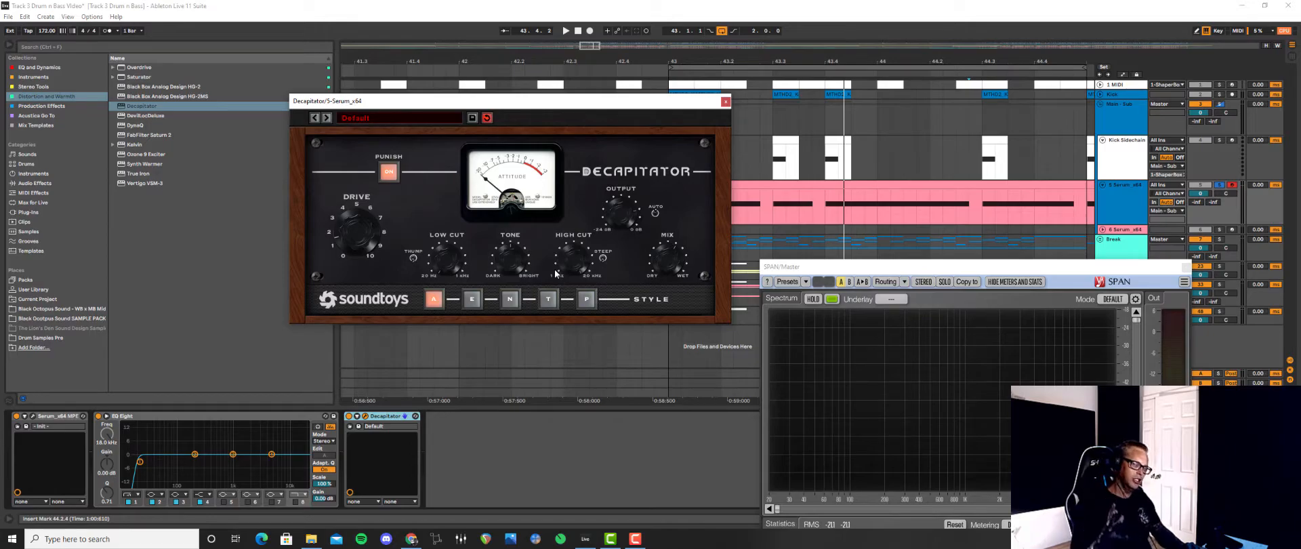
{"action": "key", "text": "space"}
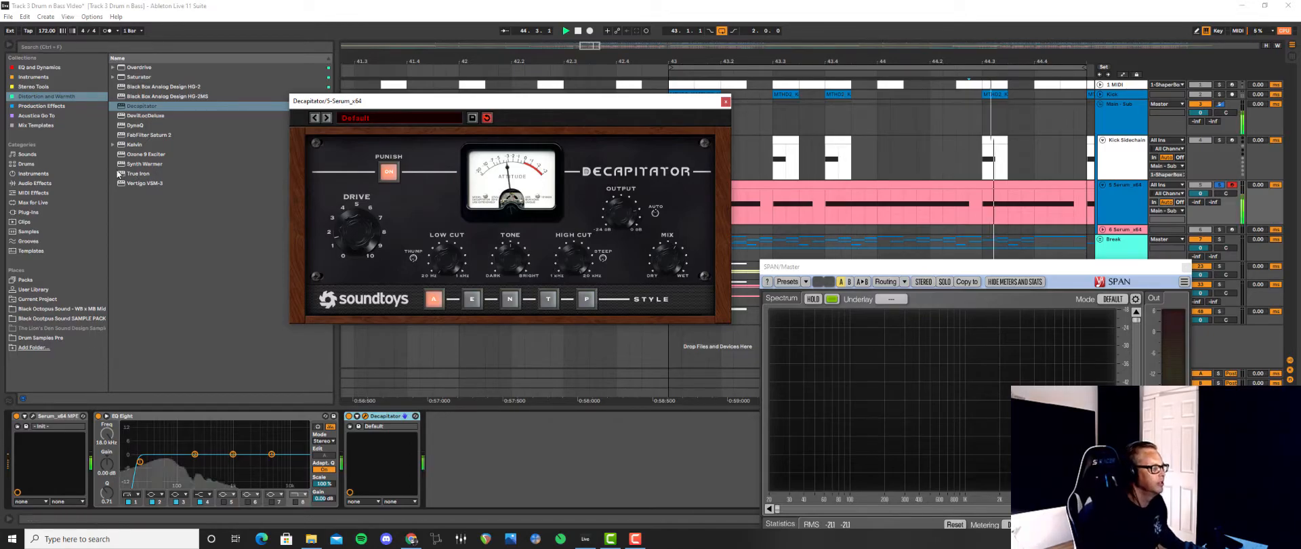
Add a second EQ Eight after Decapitator, set its low cut to 20 Hz and enable its eighth band as a high cut
{"action": "left_click", "coordinate": [94, 69]}
{"action": "left_click_drag", "start_coordinate": [130, 69], "coordinate": [462, 497]}
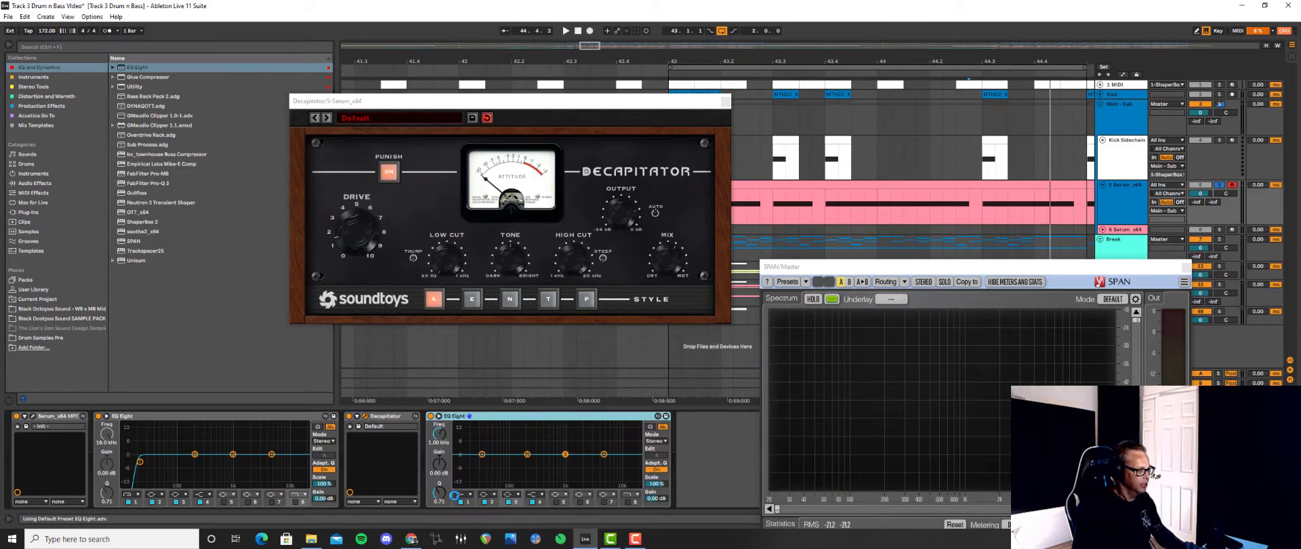
{"action": "left_click_drag", "start_coordinate": [444, 447], "coordinate": [444, 449]}
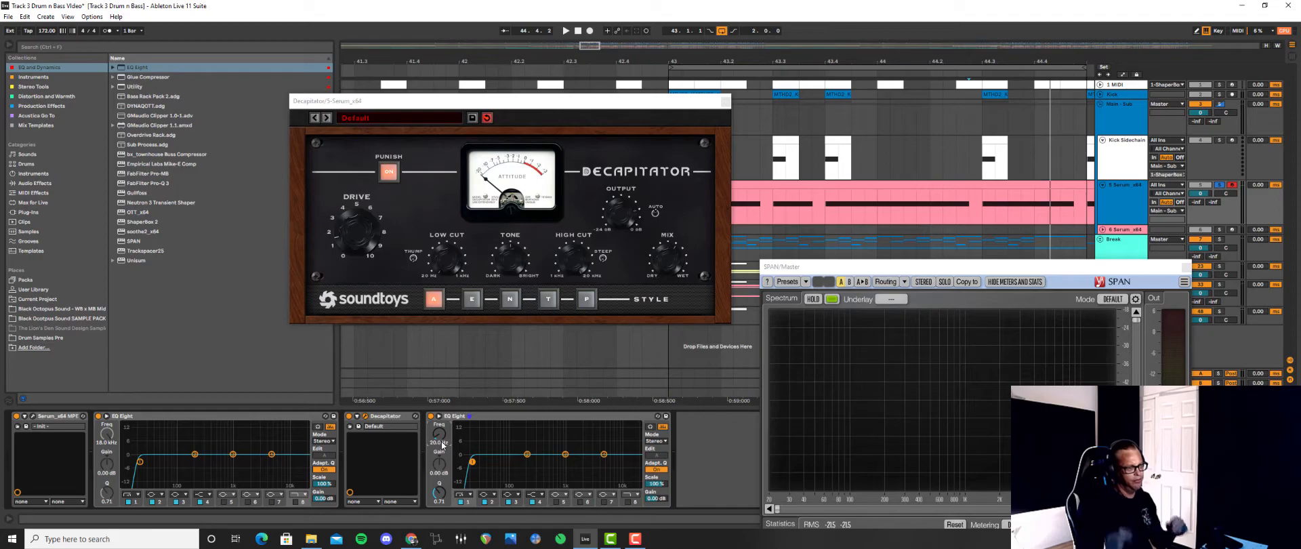
{"action": "left_click", "coordinate": [627, 502]}
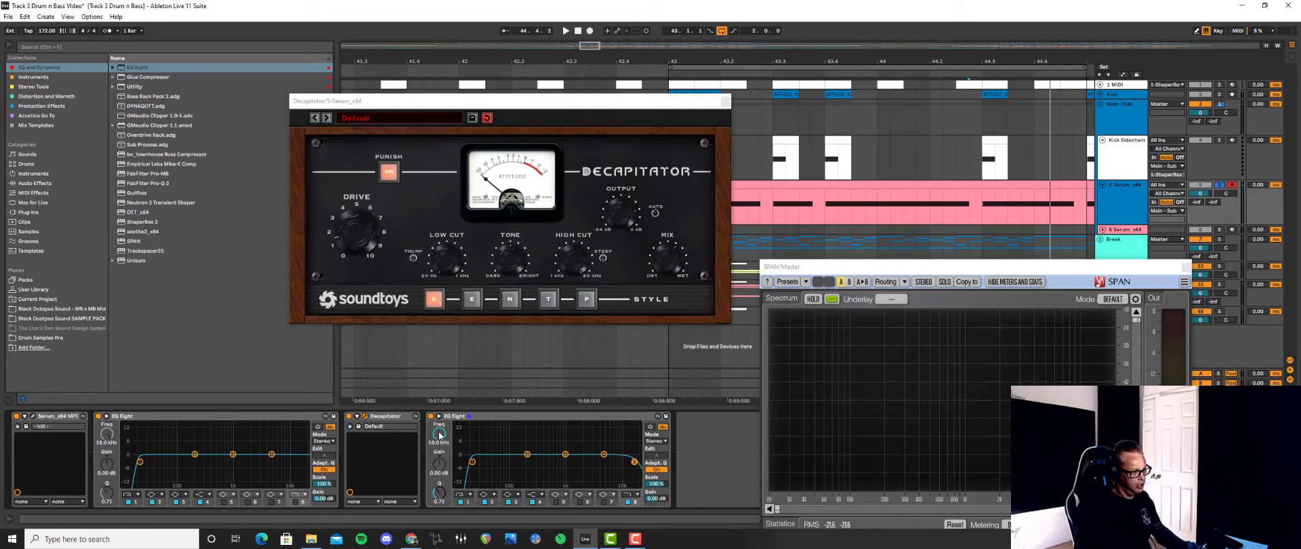
During playback, sweep the second EQ Eight's high cut down to 215 Hz, unsolo the sub track and settle the cut at 303 Hz
{"action": "key", "text": "space"}
{"action": "left_click_drag", "start_coordinate": [439, 434], "coordinate": [437, 446]}
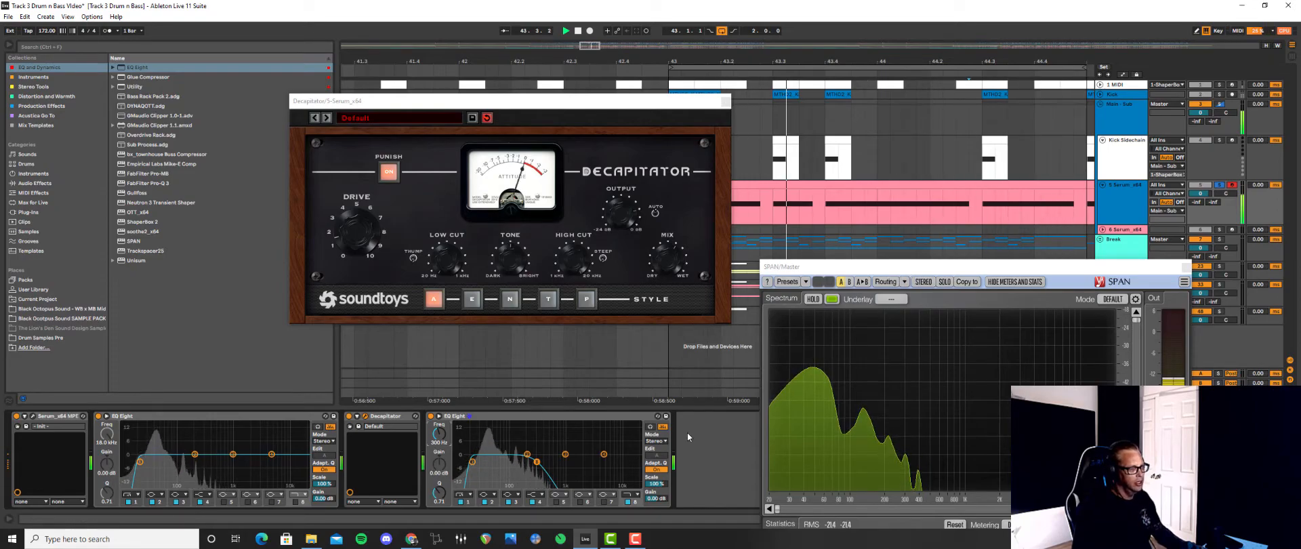
{"action": "left_click_drag", "start_coordinate": [537, 462], "coordinate": [530, 462]}
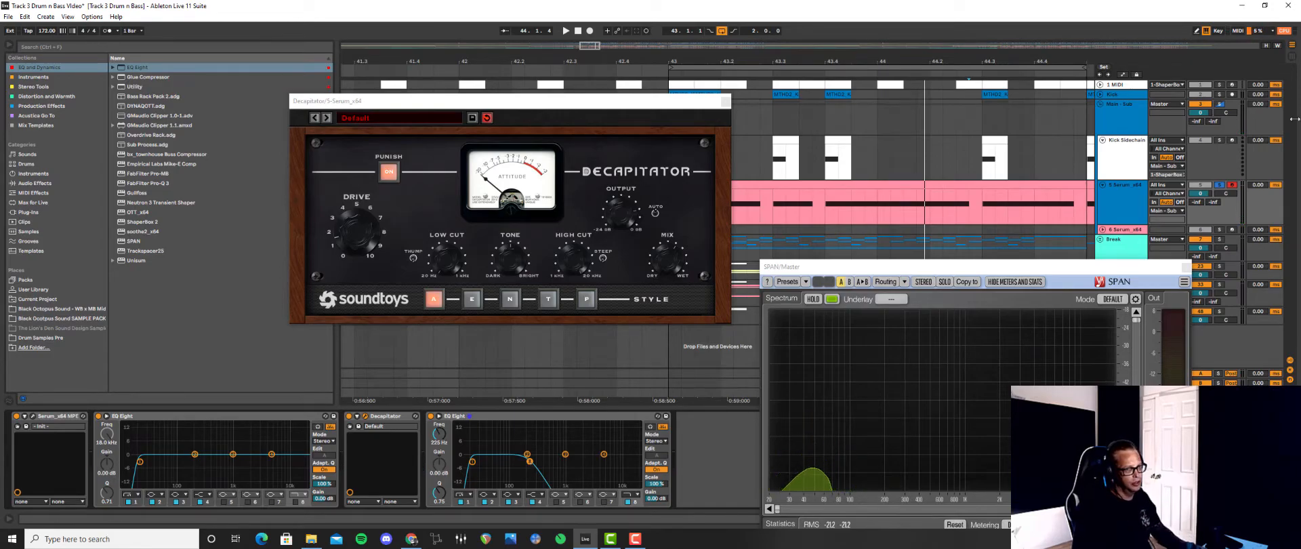
{"action": "key", "text": "space"}
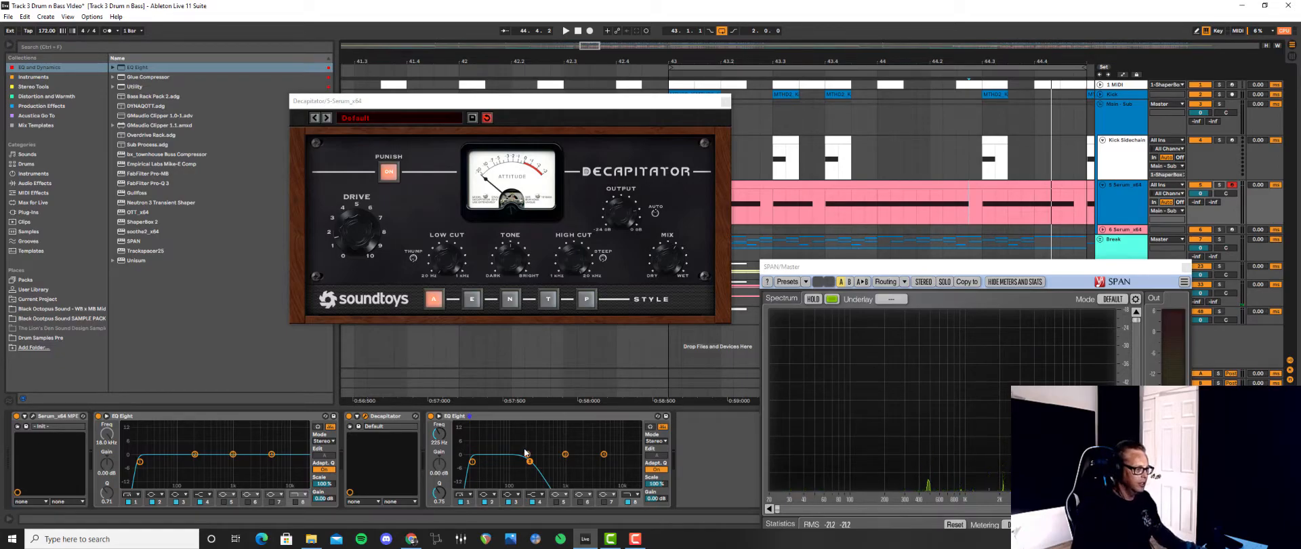
{"action": "left_click_drag", "start_coordinate": [530, 461], "coordinate": [537, 461]}
{"action": "key", "text": "space"}
{"action": "key", "text": "space"}
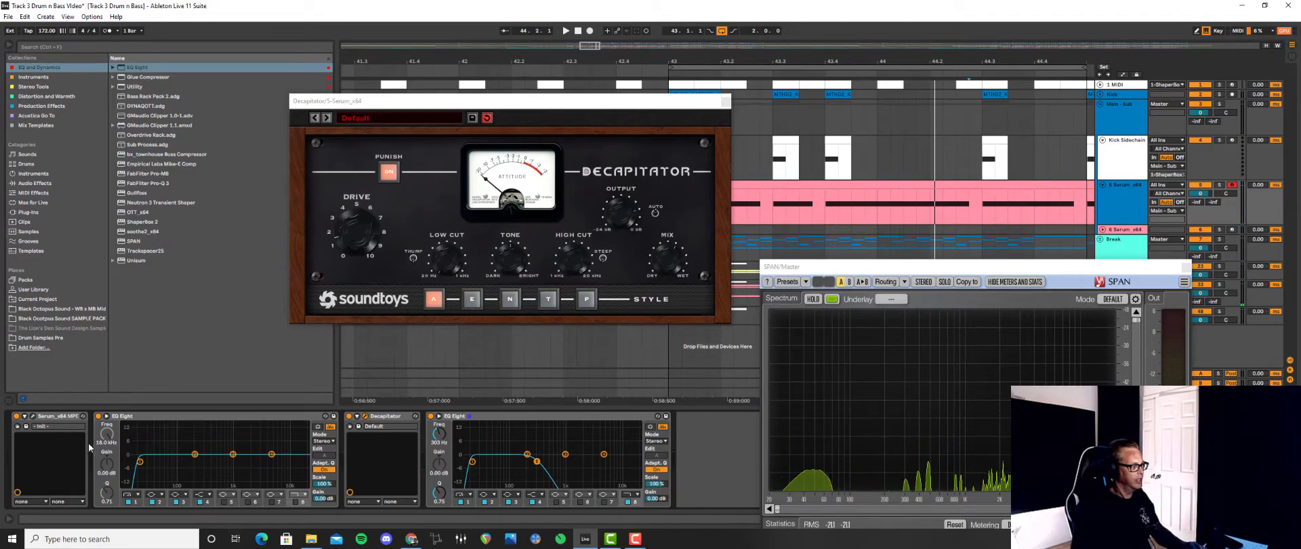
Load Utility with Mono on after the second EQ Eight and close the Decapitator and SPAN windows
{"action": "left_click_drag", "start_coordinate": [122, 87], "coordinate": [725, 445]}
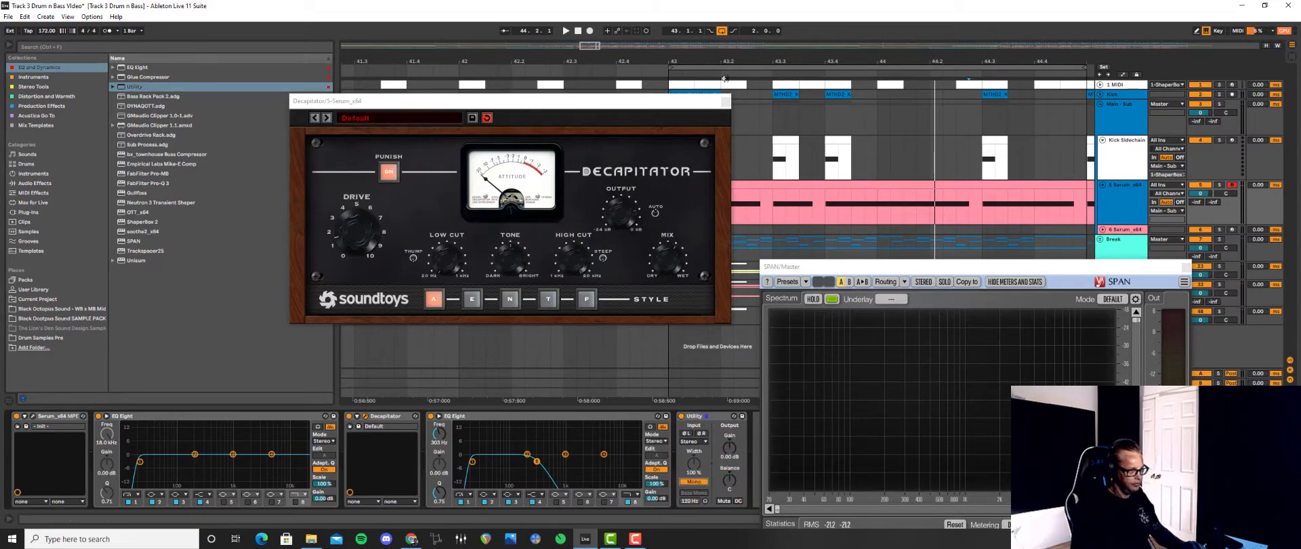
{"action": "left_click", "coordinate": [726, 102]}
{"action": "left_click", "coordinate": [1185, 267]}
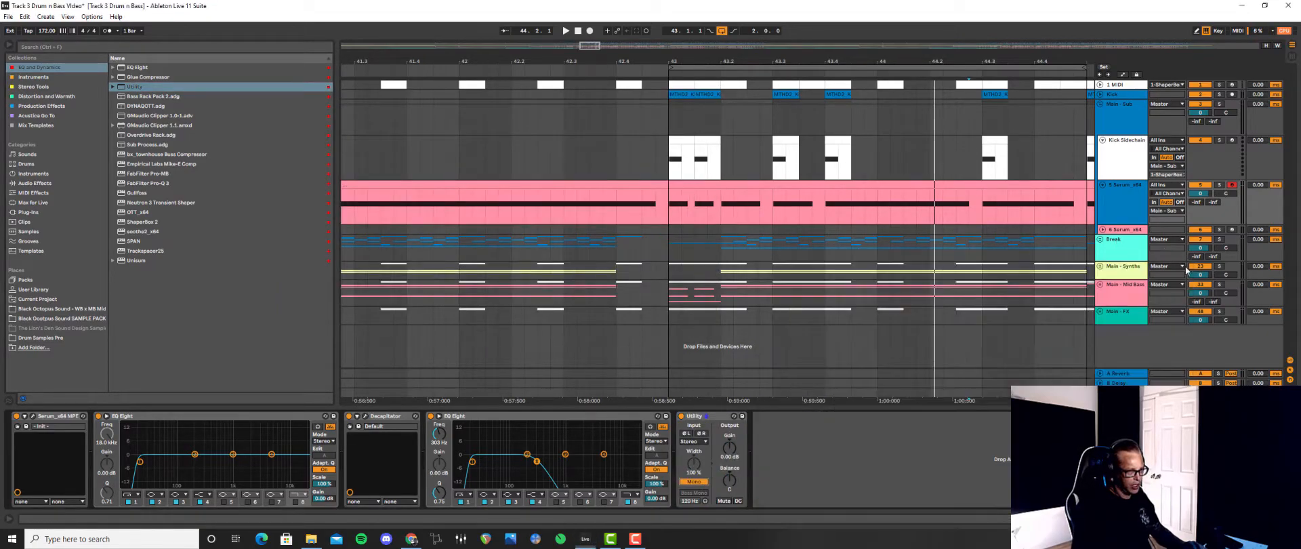
Frame bars 41 to 46 of the arrangement and select the Kick Sidechain track to inspect its clips
{"action": "left_click", "coordinate": [1137, 161]}
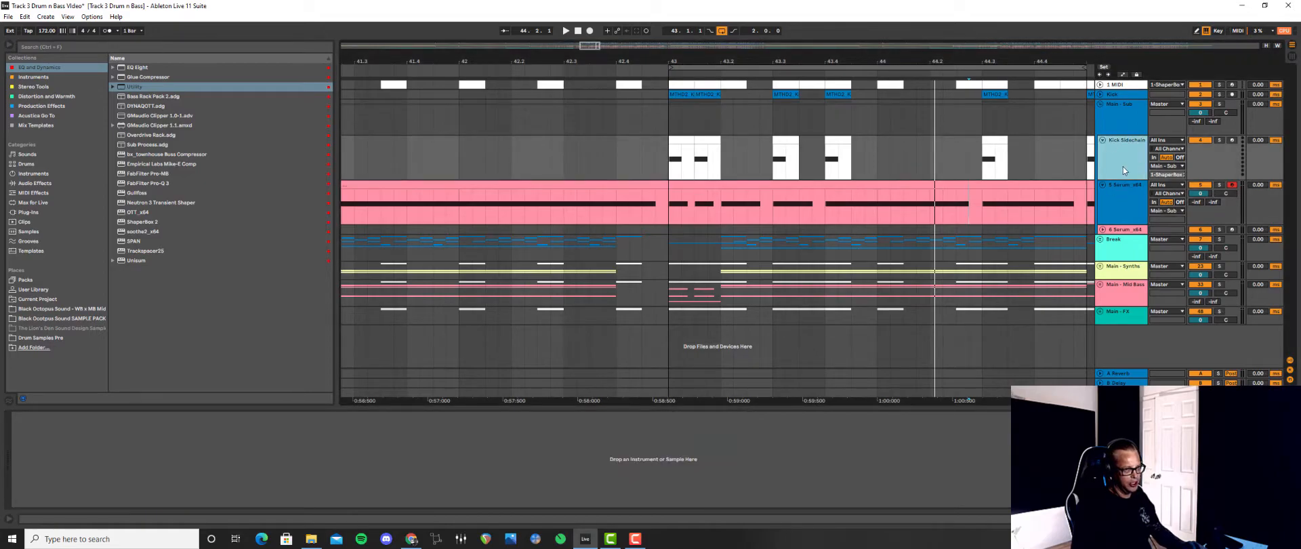
{"action": "left_click", "coordinate": [836, 45]}
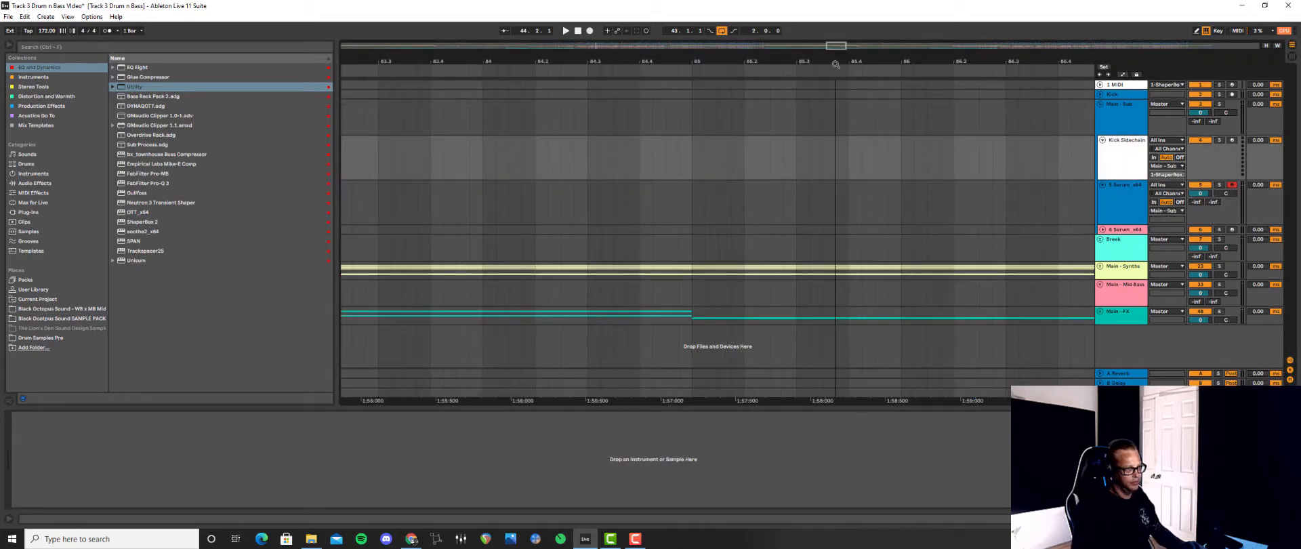
{"action": "left_click_drag", "start_coordinate": [835, 64], "coordinate": [749, 60]}
{"action": "left_click_drag", "start_coordinate": [536, 63], "coordinate": [661, 160]}
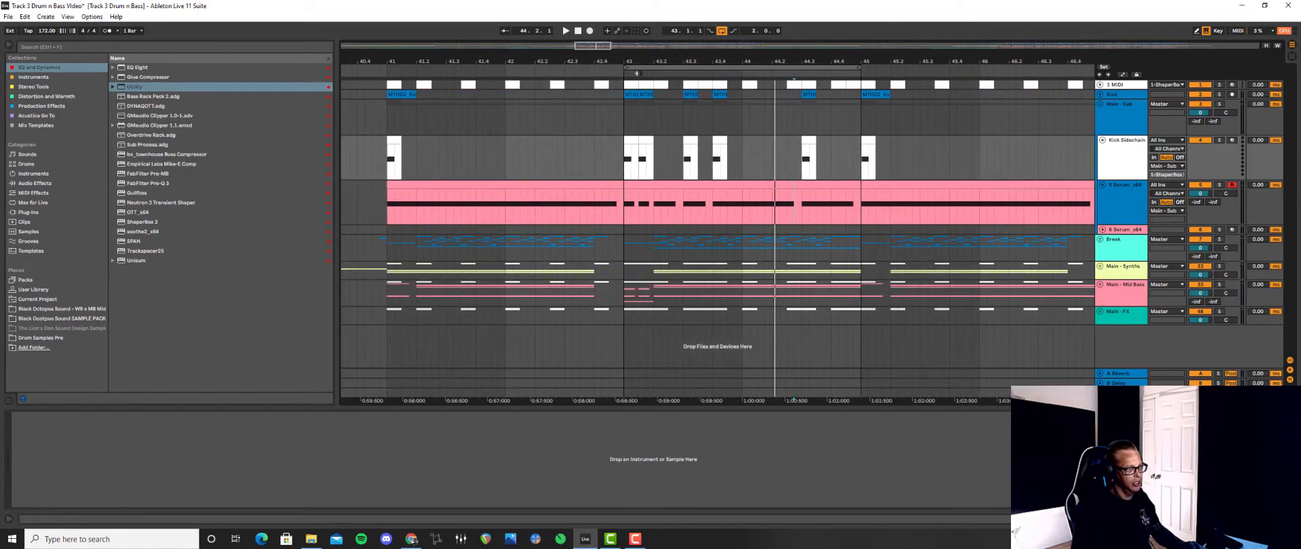
{"action": "left_click", "coordinate": [1113, 156]}
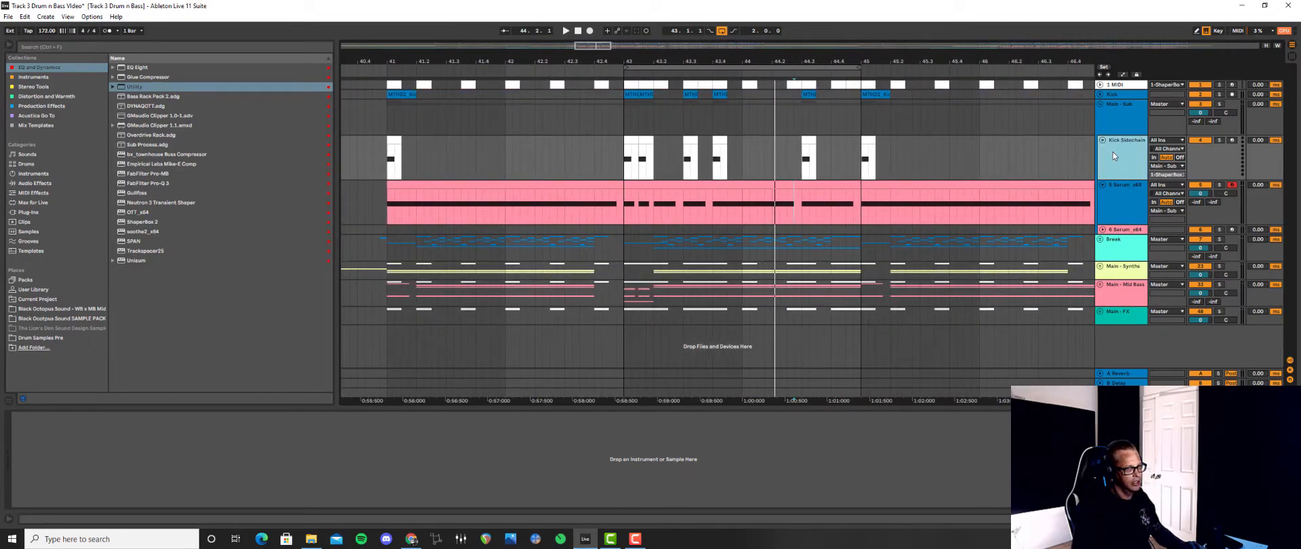
Open ShaperBox 2 on the Main - Sub group and check that Kick Sidechain's MIDI output is routed to that group
{"action": "left_click", "coordinate": [1120, 111]}
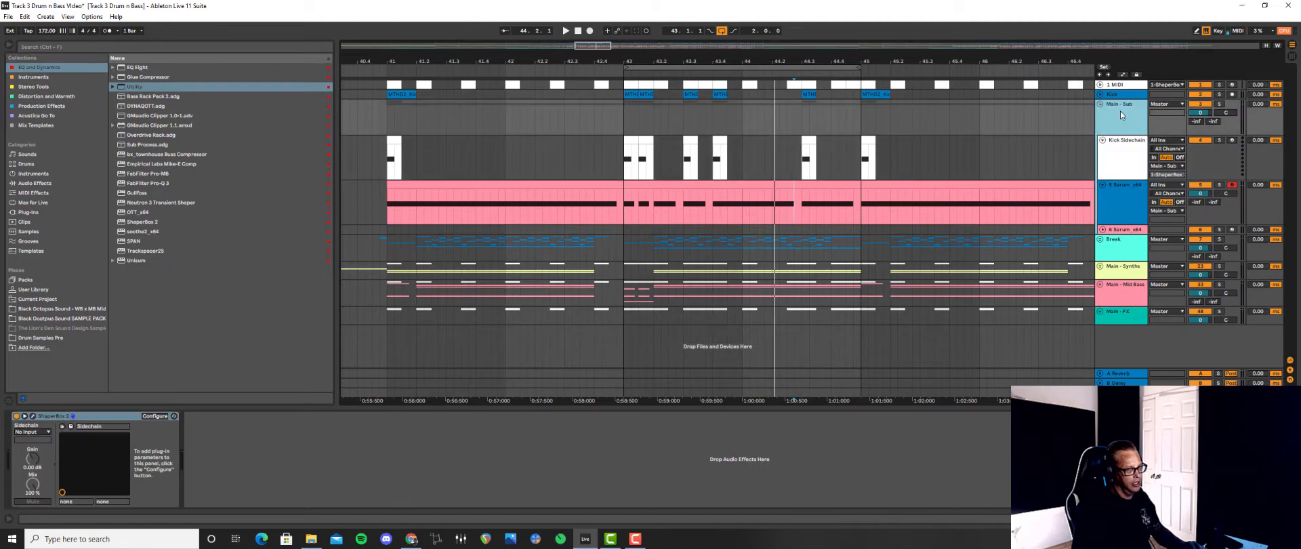
{"action": "left_click", "coordinate": [1121, 155]}
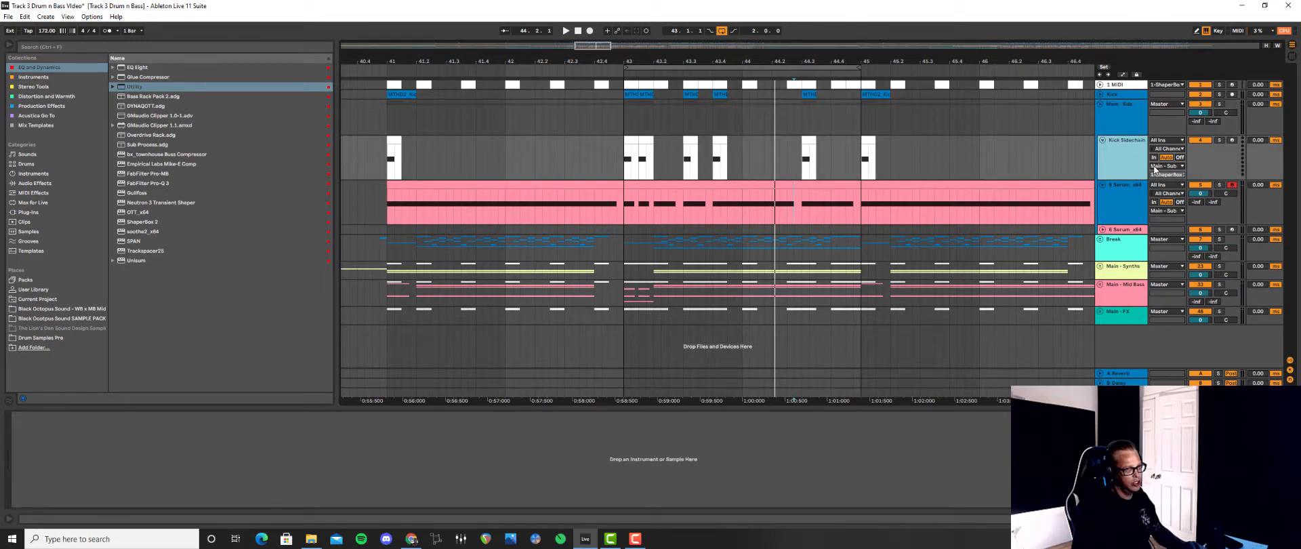
{"action": "left_click", "coordinate": [1115, 110]}
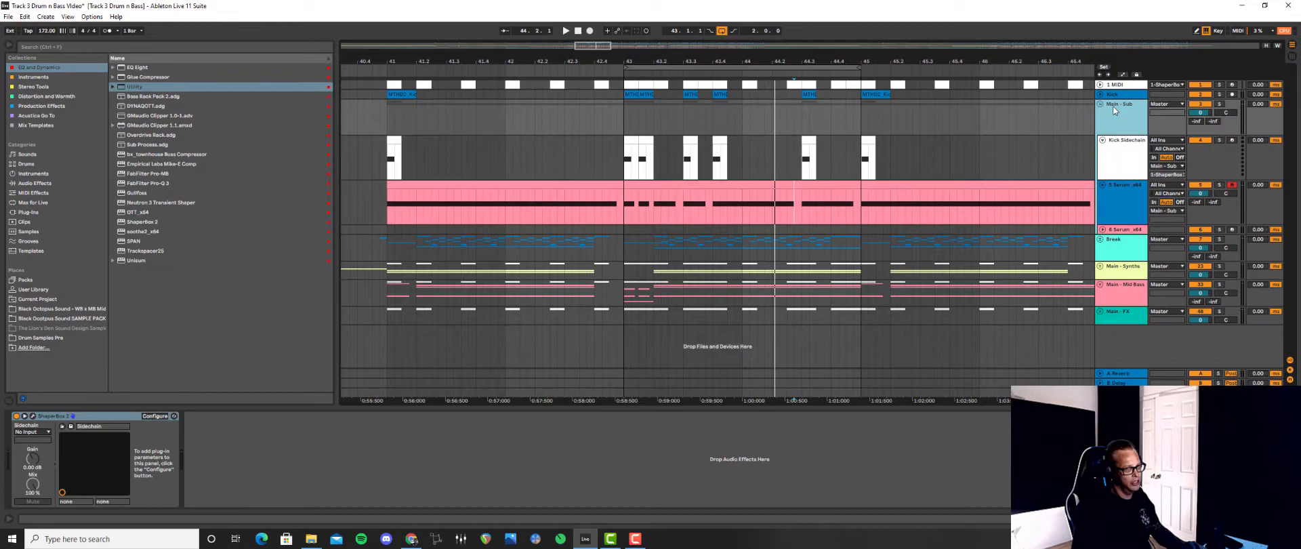
{"action": "left_click", "coordinate": [32, 416]}
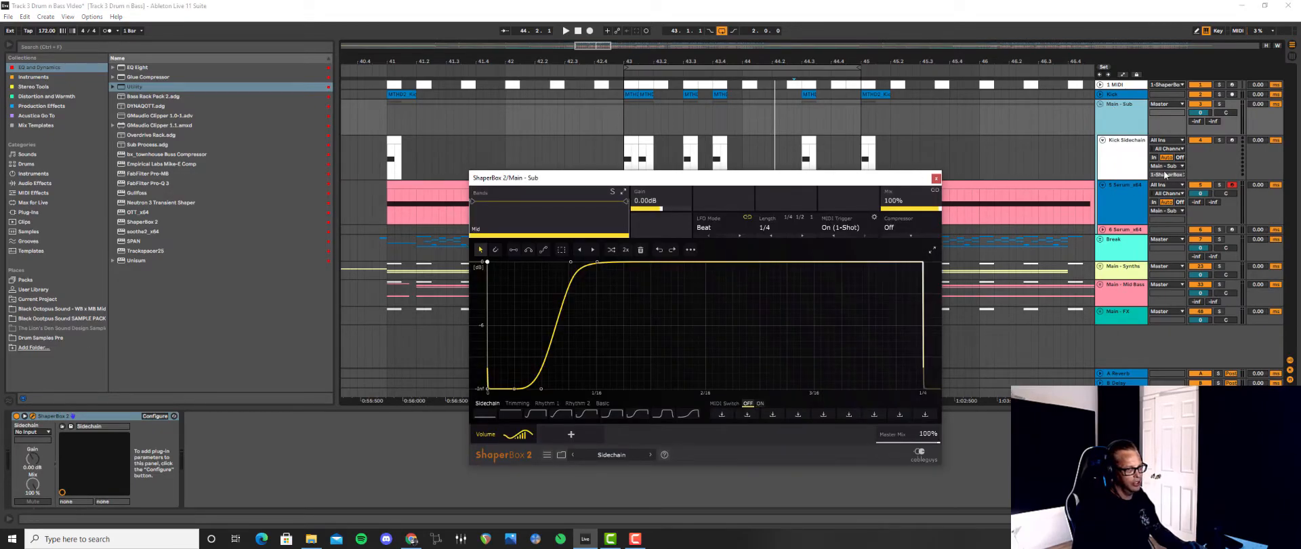
{"action": "left_click", "coordinate": [1163, 168]}
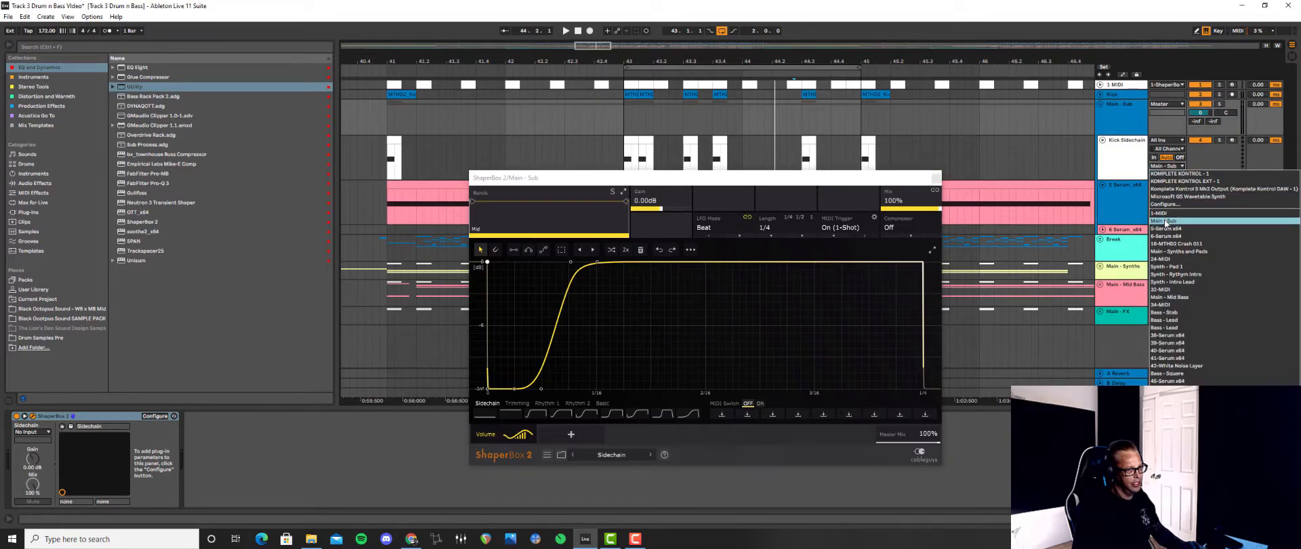
{"action": "left_click", "coordinate": [1159, 165]}
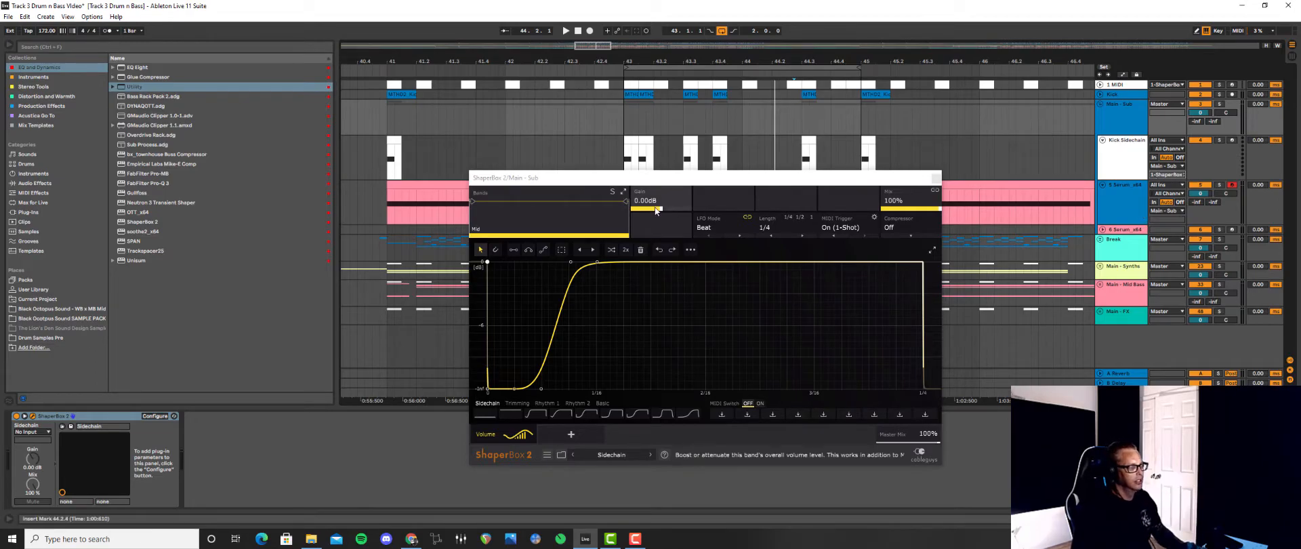
Play ShaperBox 2's sidechain ducking in the full mix, and with the Main - Sub group soloed
{"action": "key", "text": "space"}
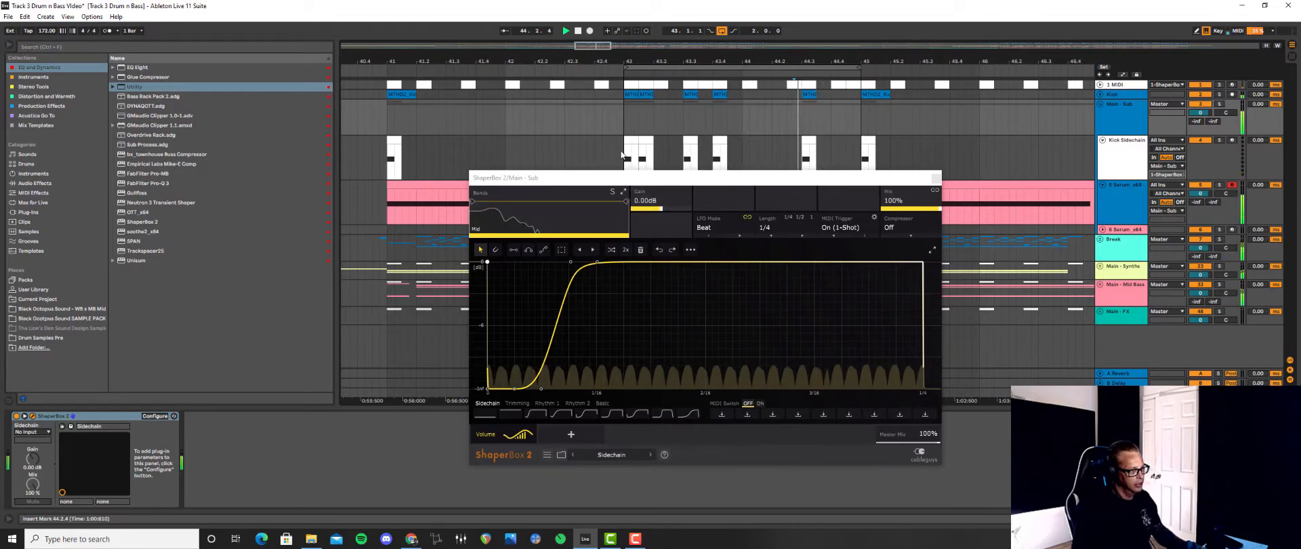
{"action": "key", "text": "space"}
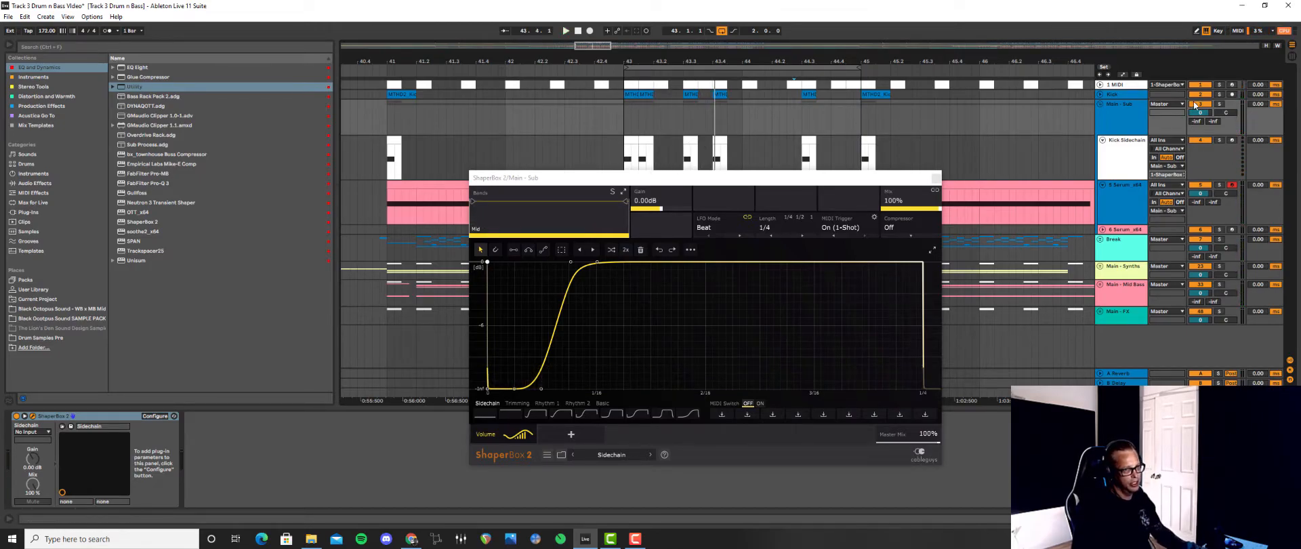
{"action": "left_click", "coordinate": [1219, 104]}
{"action": "key", "text": "space"}
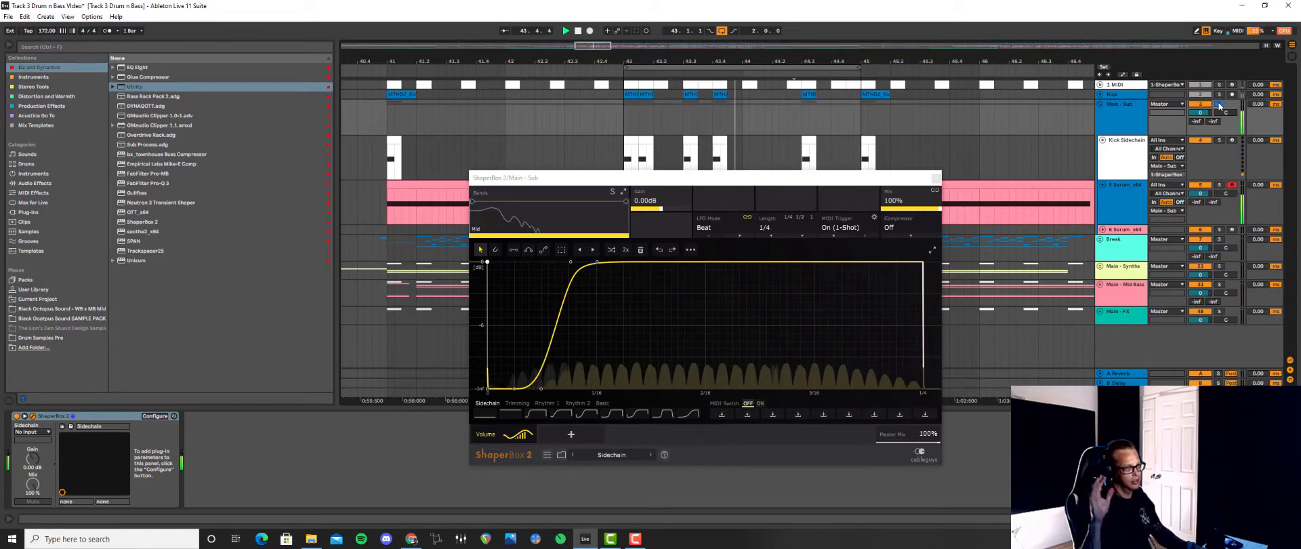
{"action": "key", "text": "space"}
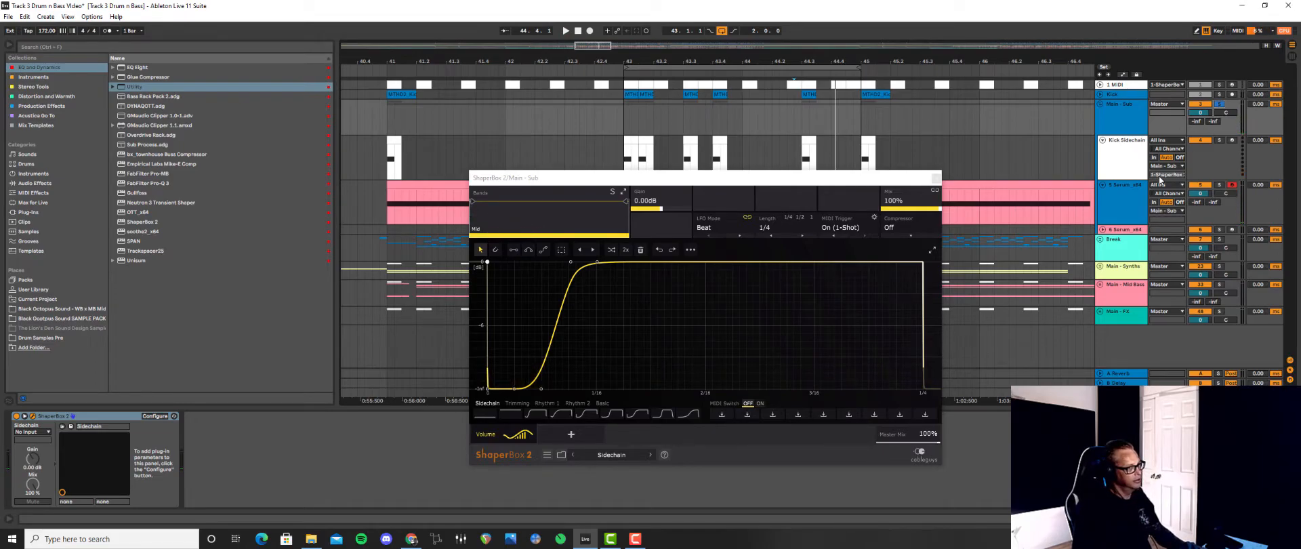
Select the Serum sub bass track, reopen Decapitator in front of the ShaperBox 2 window and play the soloed sub
{"action": "left_click", "coordinate": [1220, 105]}
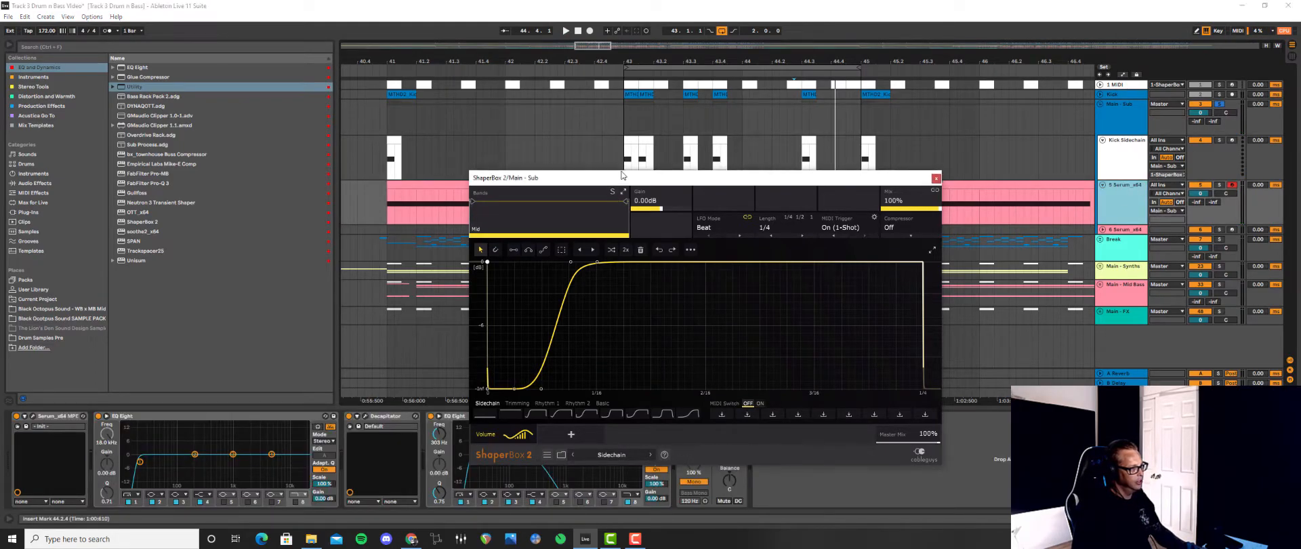
{"action": "left_click_drag", "start_coordinate": [610, 177], "coordinate": [631, 149]}
{"action": "left_click", "coordinate": [366, 416]}
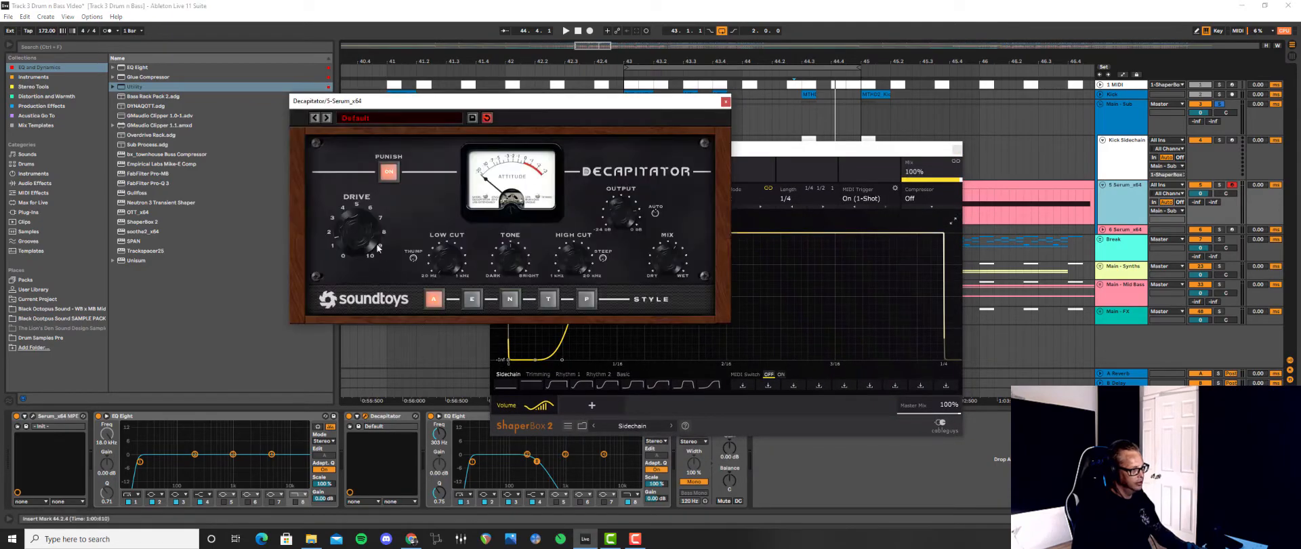
{"action": "key", "text": "space"}
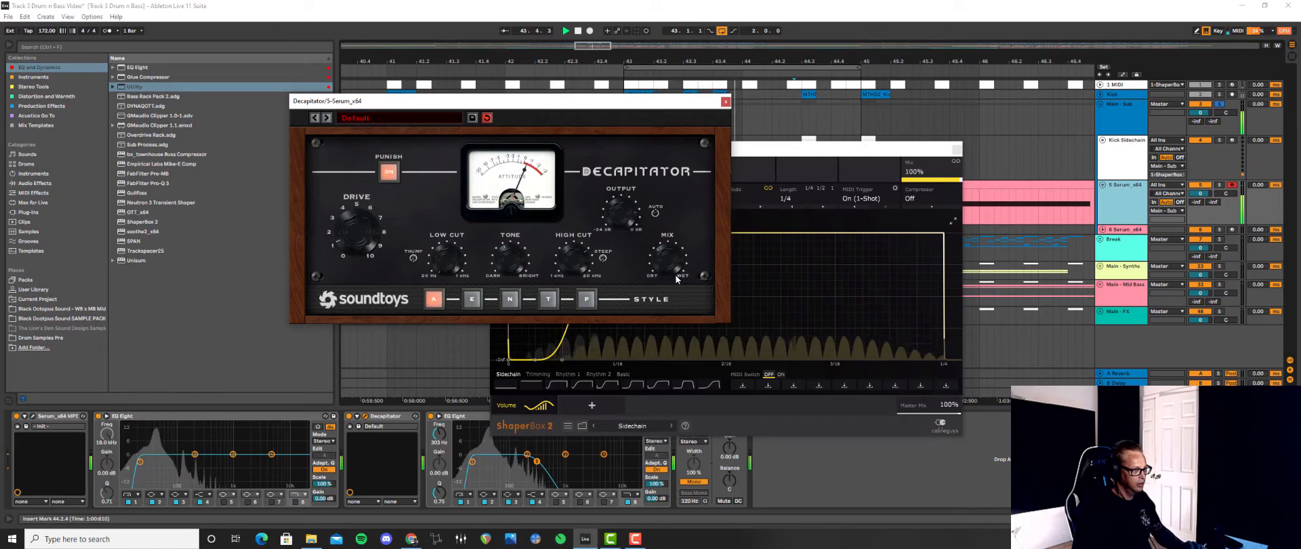
Unsolo the Main - Sub group, stop playback and close the Decapitator and ShaperBox 2 windows
{"action": "left_click", "coordinate": [1220, 105]}
{"action": "key", "text": "space"}
{"action": "left_click", "coordinate": [726, 103]}
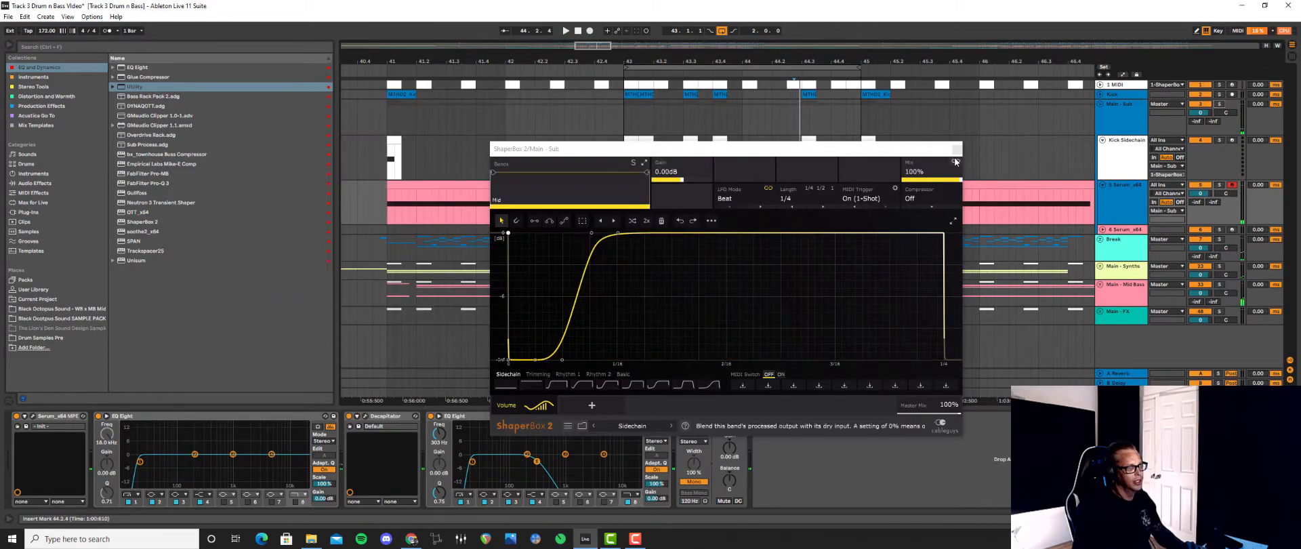
{"action": "left_click", "coordinate": [956, 148]}
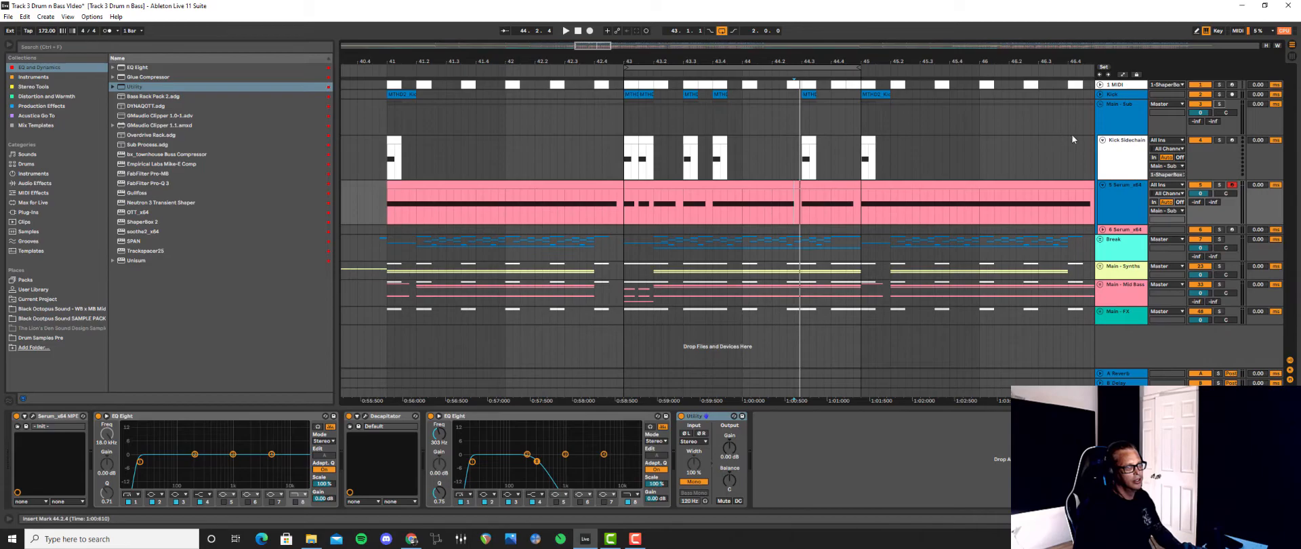
Fold the Main - Sub group, group it with the Kick track and rename the new group Main - Kick and Sub
{"action": "left_click", "coordinate": [1118, 108]}
{"action": "left_click", "coordinate": [1100, 105]}
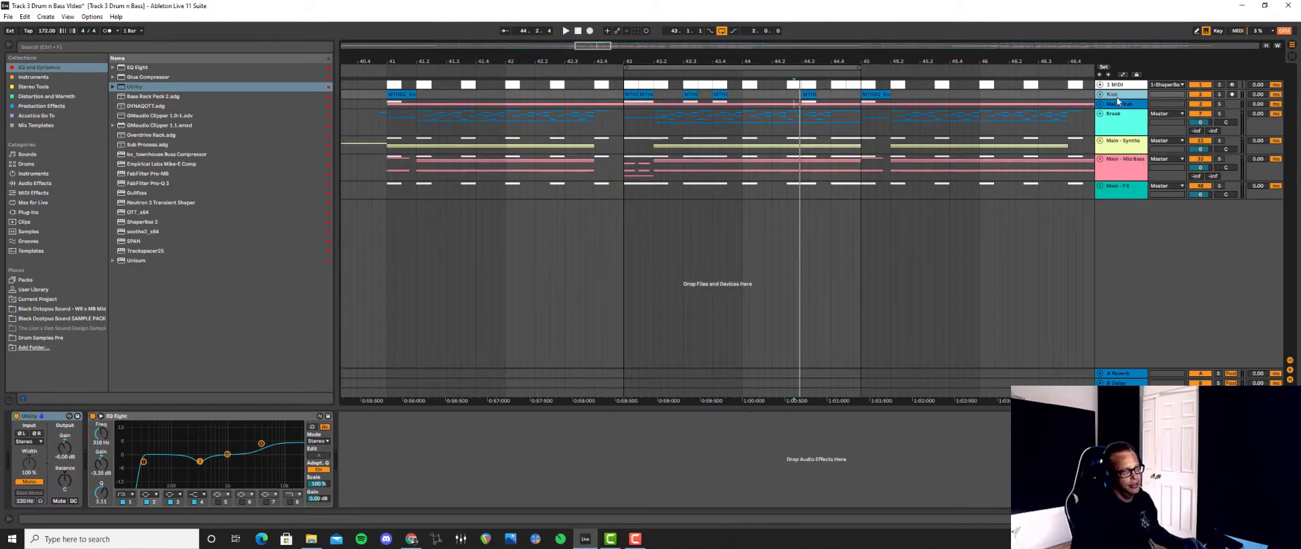
{"action": "left_click", "coordinate": [1117, 97]}
{"action": "right_click", "coordinate": [1118, 105]}
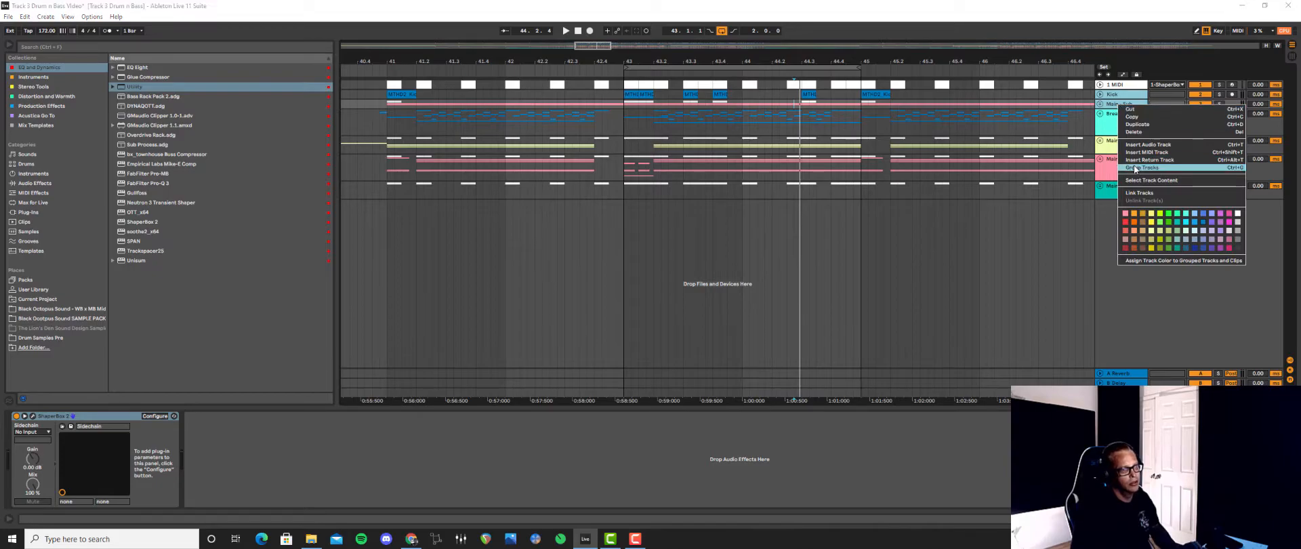
{"action": "left_click", "coordinate": [1135, 168]}
{"action": "right_click", "coordinate": [1120, 97]}
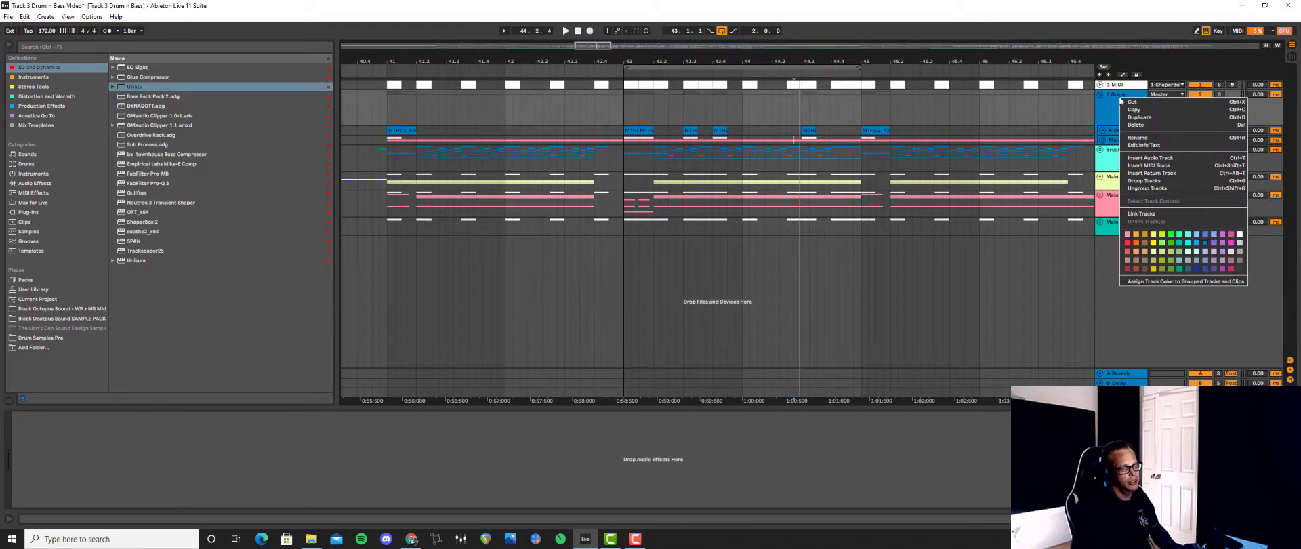
{"action": "left_click", "coordinate": [1136, 138]}
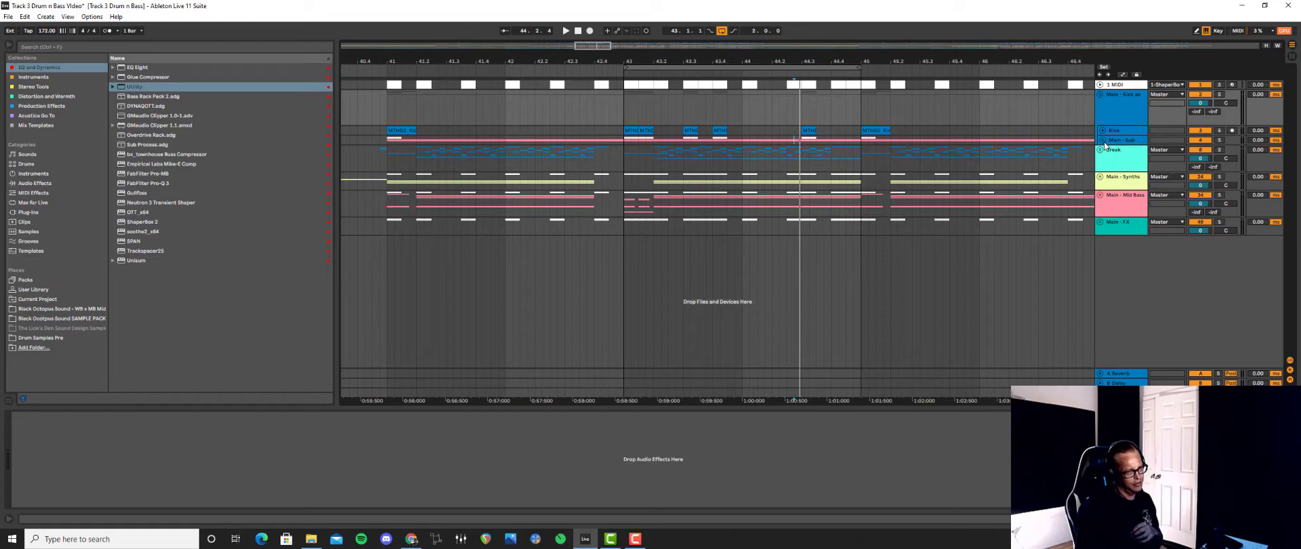
Check the tracks inside the Main - Kick and Sub group, fold it, and play it soloed
{"action": "left_click", "coordinate": [1102, 140]}
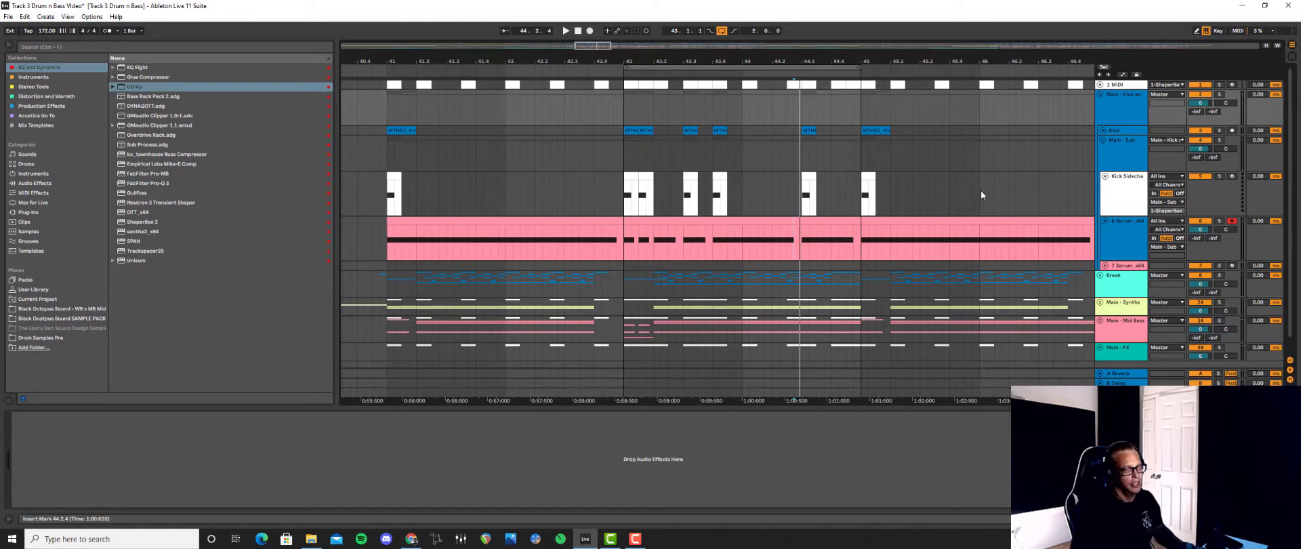
{"action": "left_click", "coordinate": [1100, 95]}
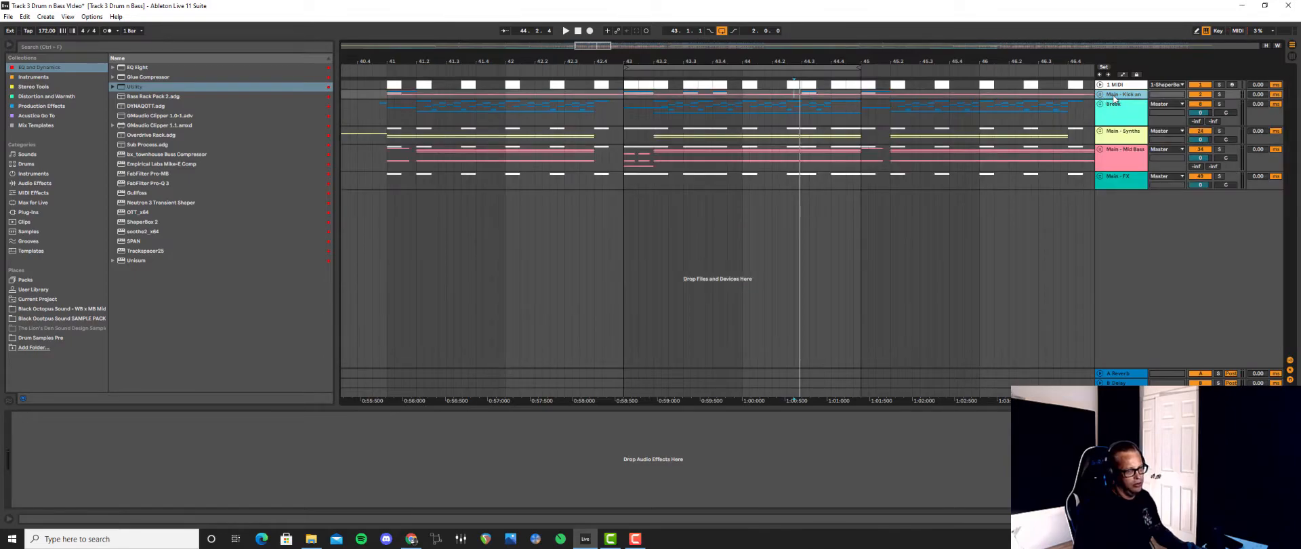
{"action": "left_click", "coordinate": [1220, 94]}
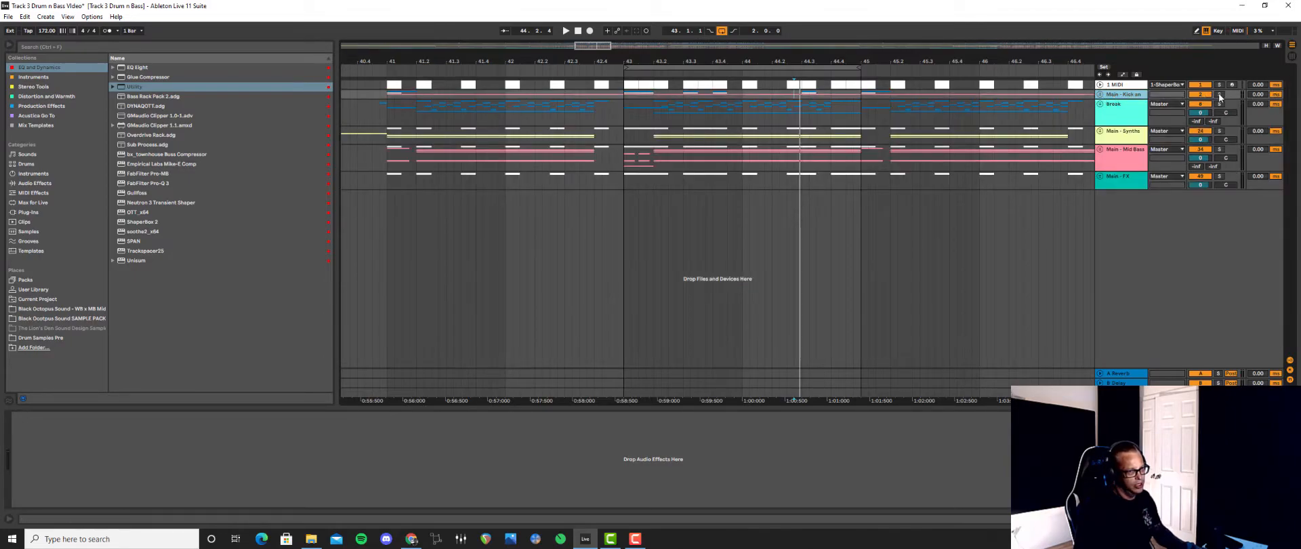
{"action": "key", "text": "space"}
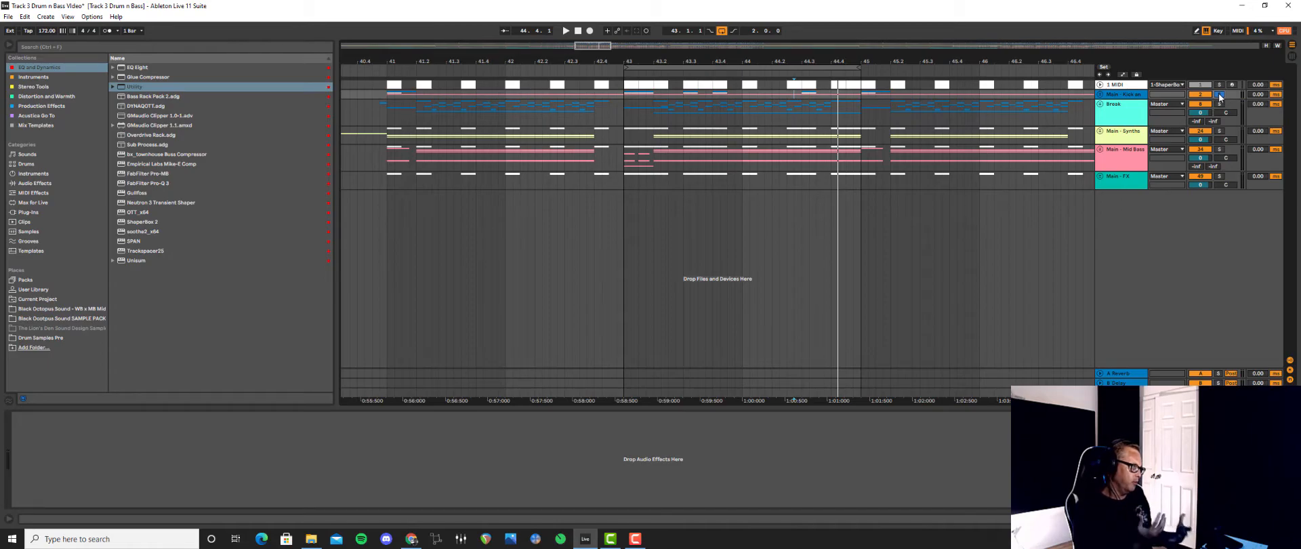
Add FabFilter Saturn 2 to the Main - Kick and Sub group and set its style to Gentle Saturation
{"action": "left_click", "coordinate": [28, 96]}
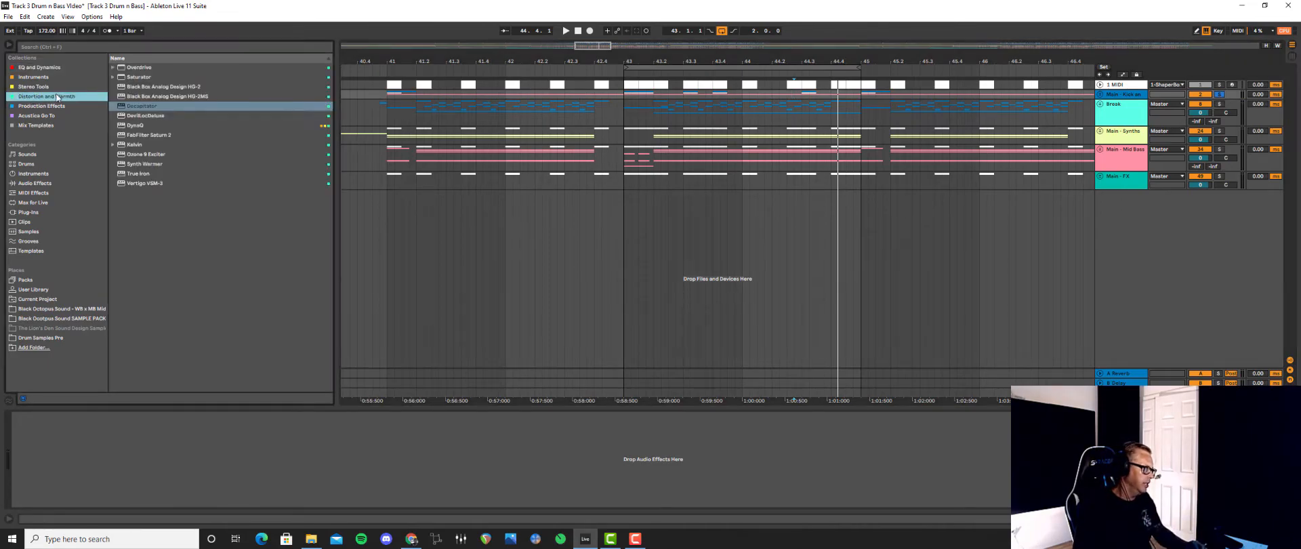
{"action": "left_click", "coordinate": [145, 134]}
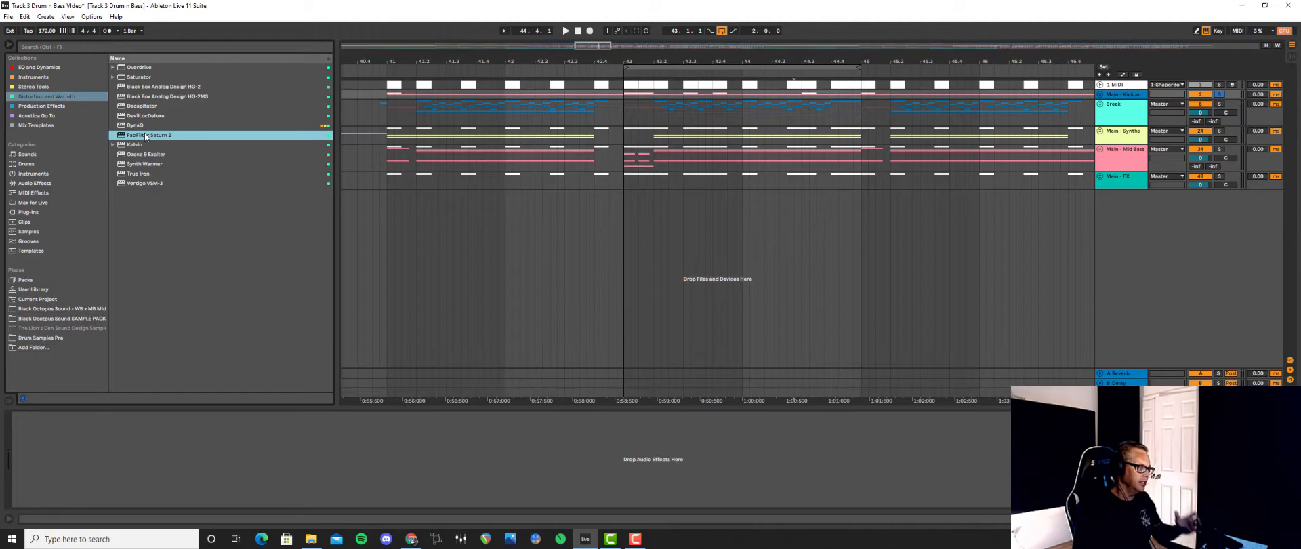
{"action": "left_click_drag", "start_coordinate": [145, 133], "coordinate": [97, 449]}
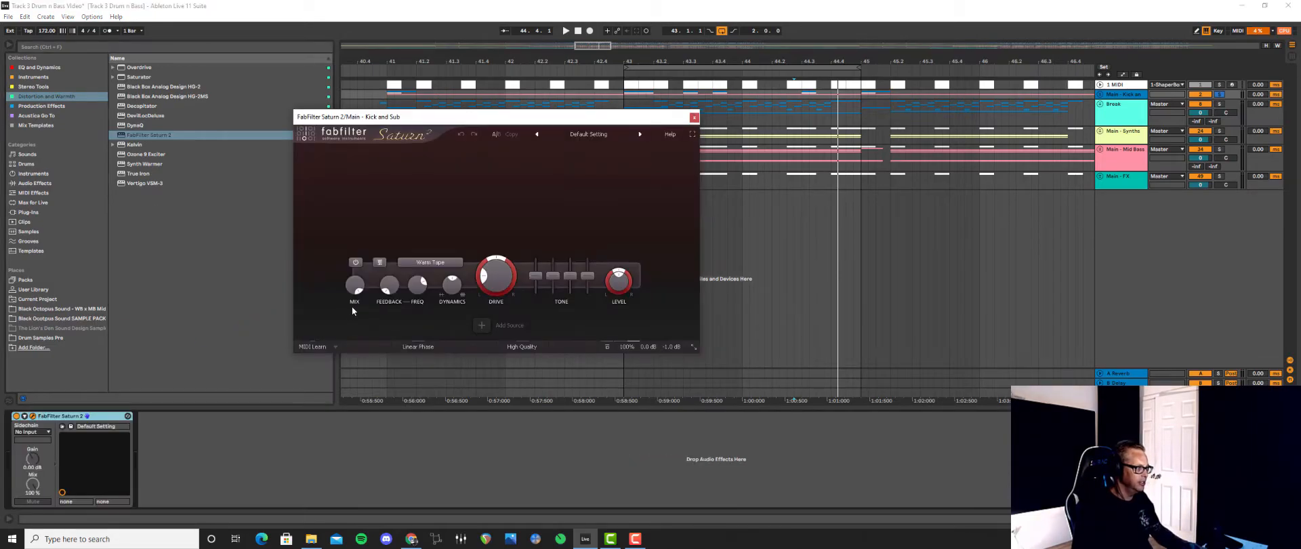
{"action": "left_click", "coordinate": [431, 262]}
{"action": "mouse_move", "coordinate": [431, 313]}
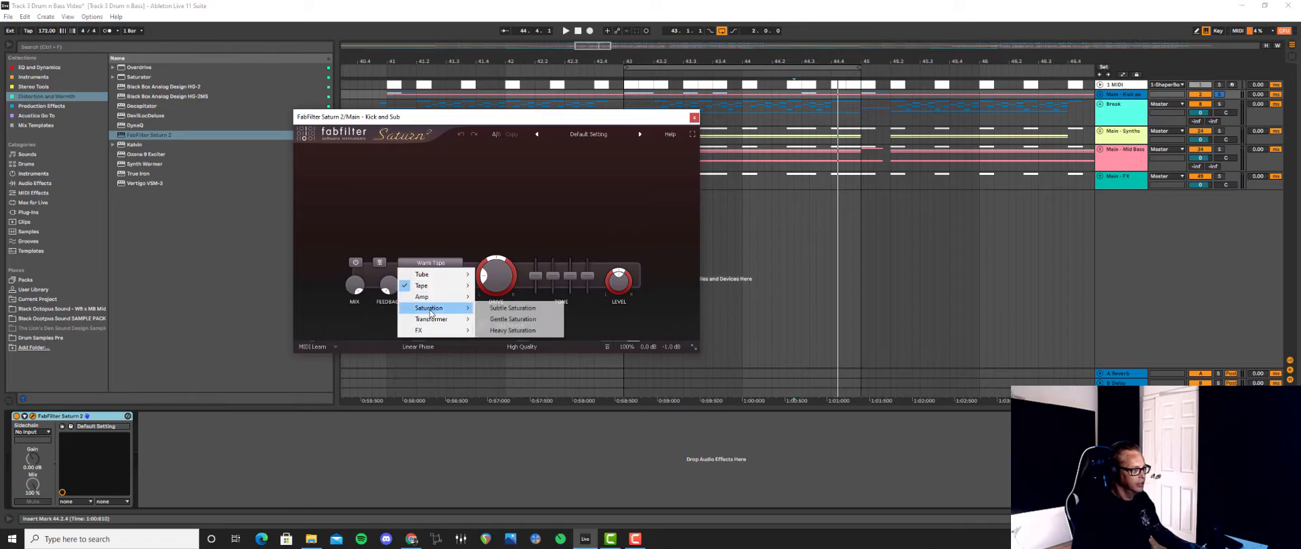
{"action": "left_click", "coordinate": [513, 319]}
Split Saturn 2 into two bands, select the low band and shift the crossover slightly lower during playback
{"action": "left_click_drag", "start_coordinate": [460, 154], "coordinate": [448, 175]}
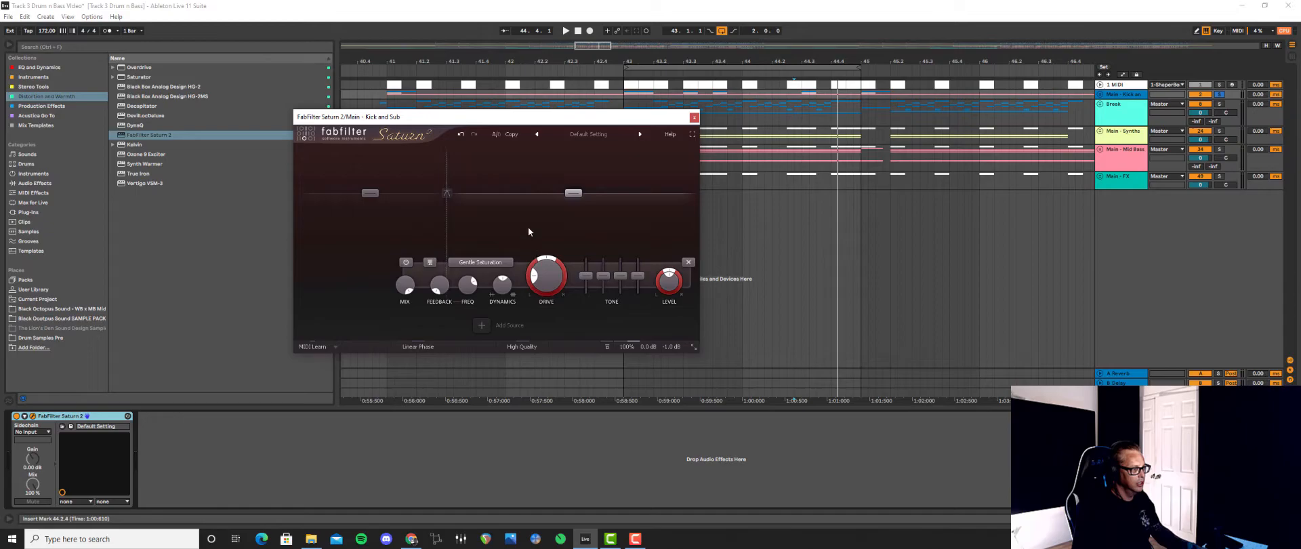
{"action": "left_click", "coordinate": [359, 244]}
{"action": "key", "text": "space"}
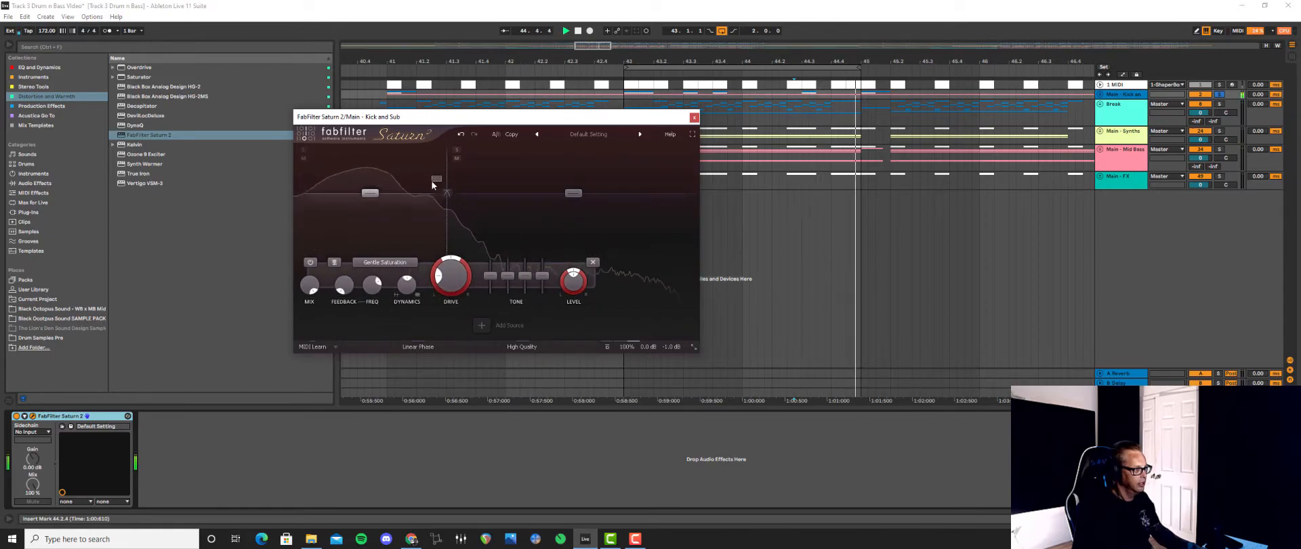
{"action": "left_click_drag", "start_coordinate": [446, 180], "coordinate": [439, 178]}
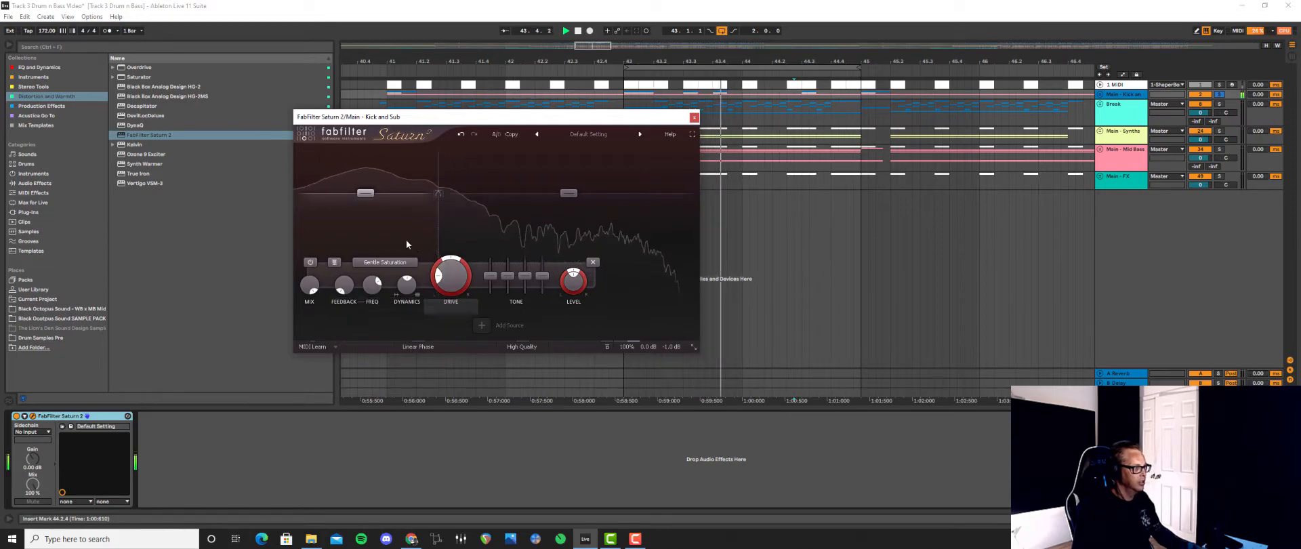
Adjust Saturn 2's Band 1 Drive to about 44% during playback, comparing the sound with the plug-in bypassed and active
{"action": "left_click_drag", "start_coordinate": [454, 293], "coordinate": [472, 209]}
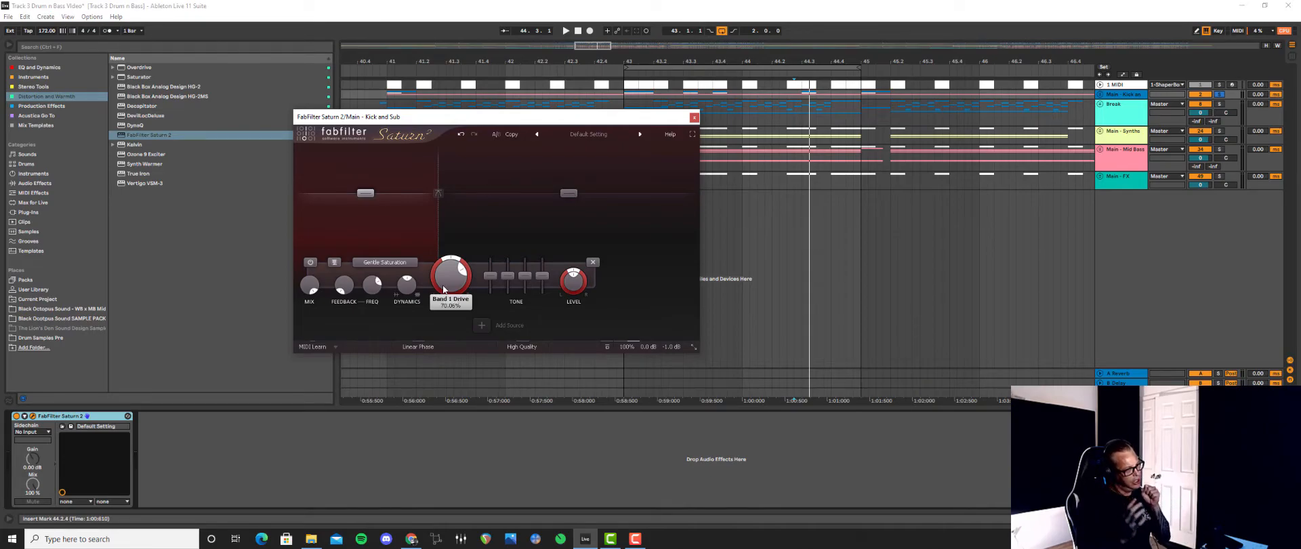
{"action": "key", "text": "space"}
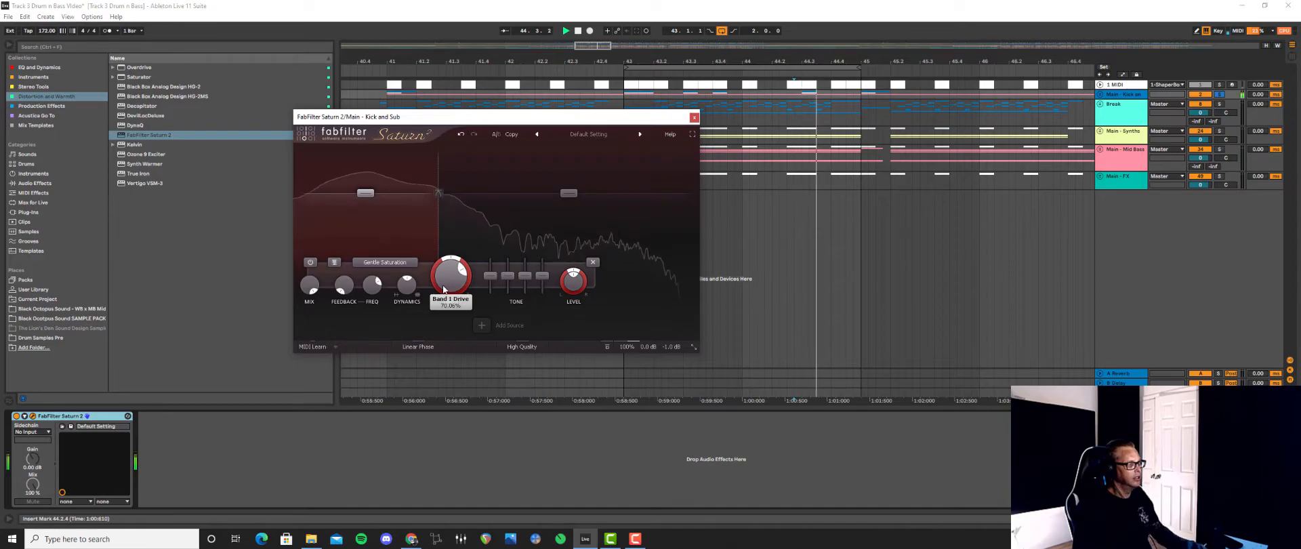
{"action": "left_click_drag", "start_coordinate": [448, 283], "coordinate": [426, 325]}
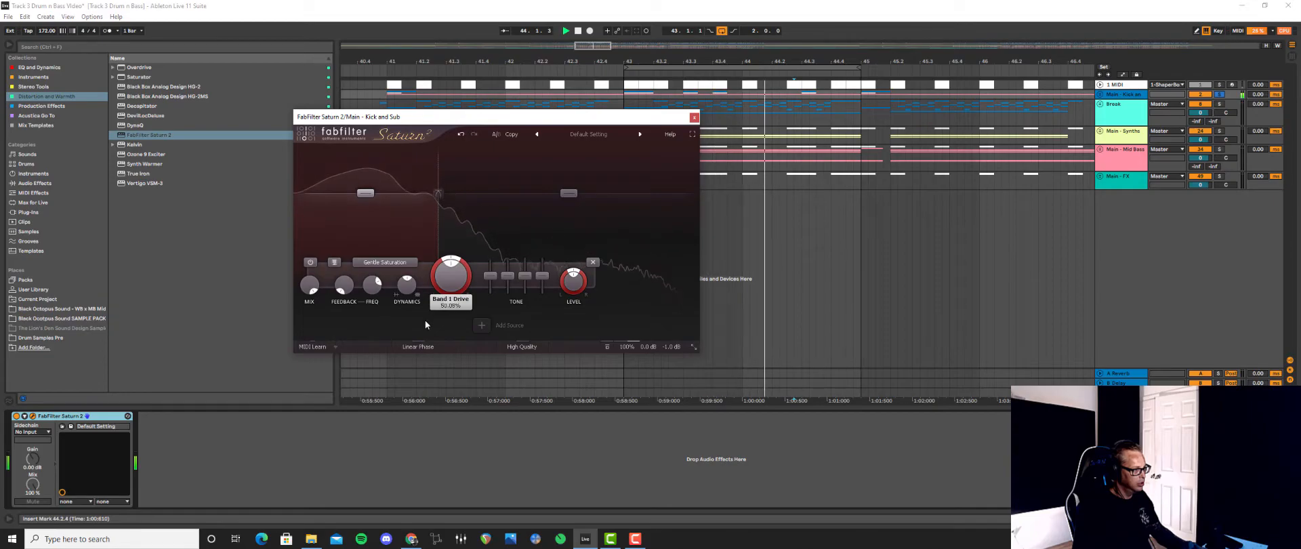
{"action": "left_click", "coordinate": [16, 417]}
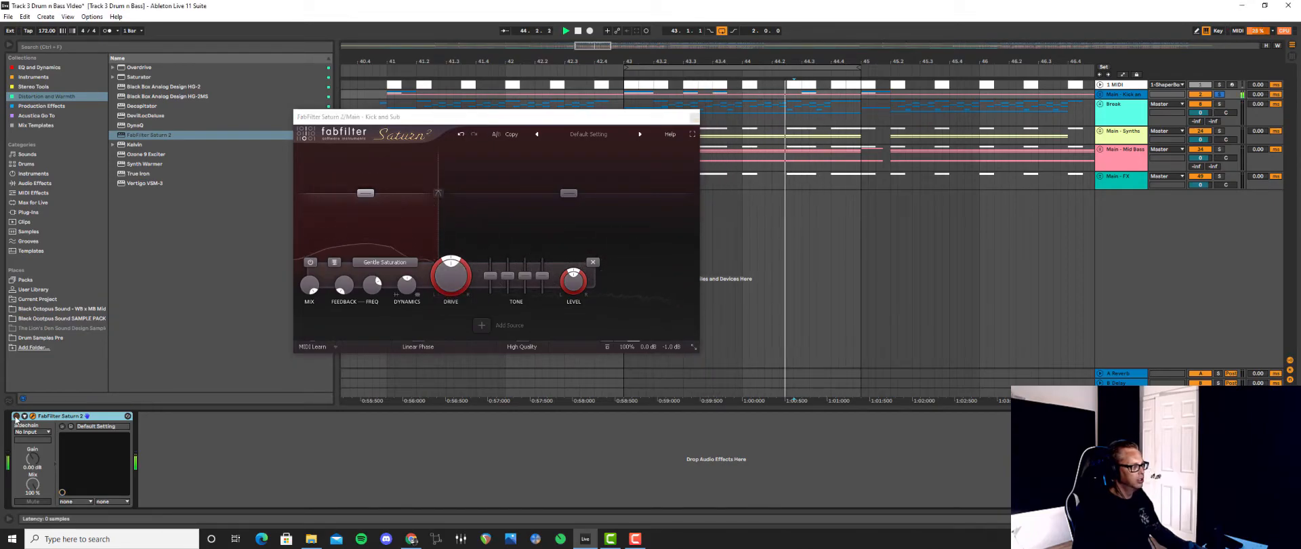
{"action": "left_click", "coordinate": [16, 417]}
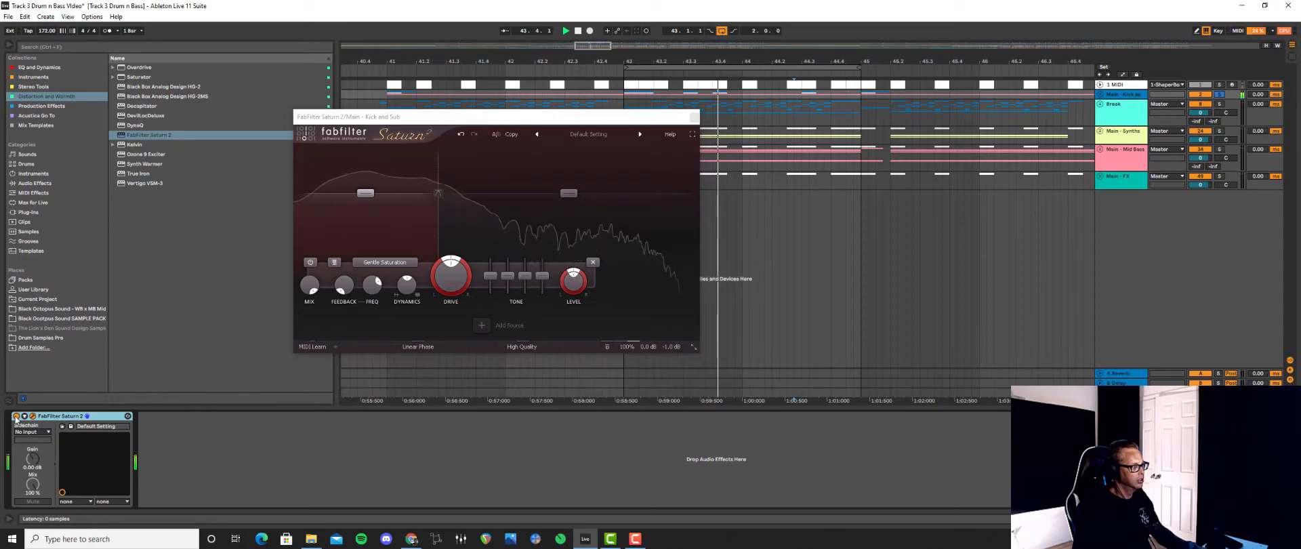
{"action": "left_click_drag", "start_coordinate": [459, 280], "coordinate": [453, 293]}
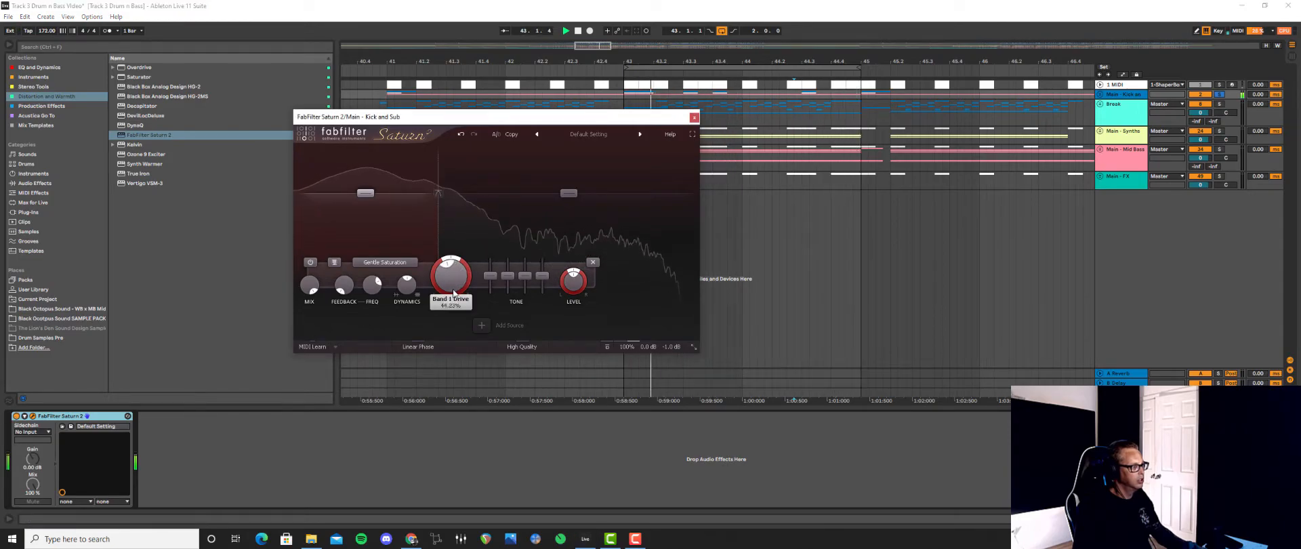
Enable Linear Phase in Saturn 2, set High Quality to Good and listen to the soloed group
{"action": "left_click", "coordinate": [421, 343]}
{"action": "left_click", "coordinate": [522, 346]}
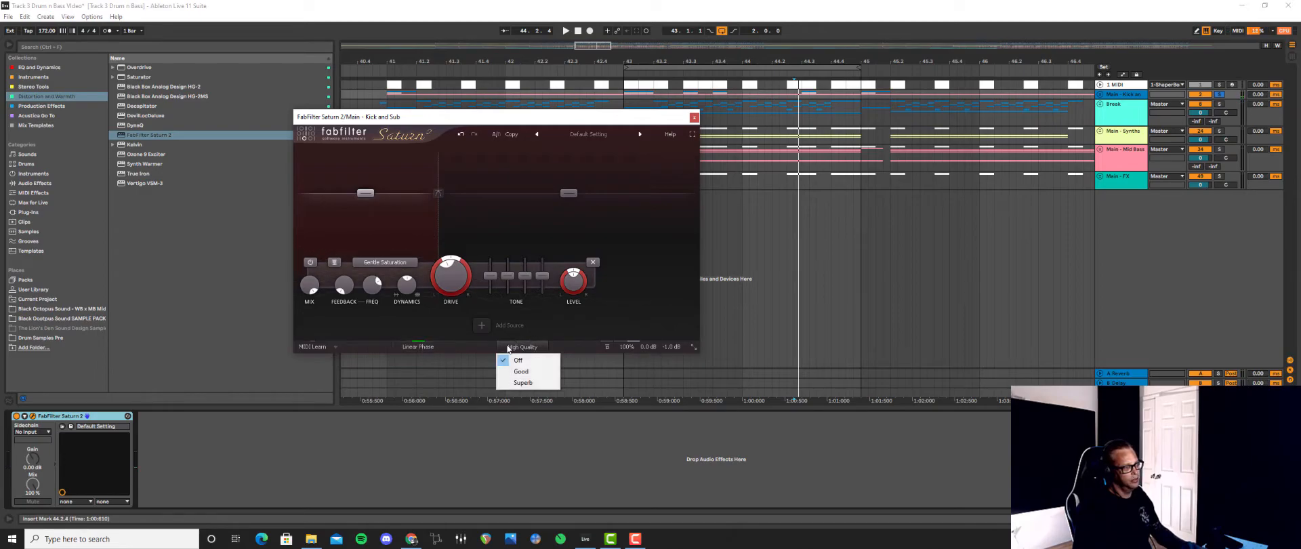
{"action": "left_click", "coordinate": [514, 372]}
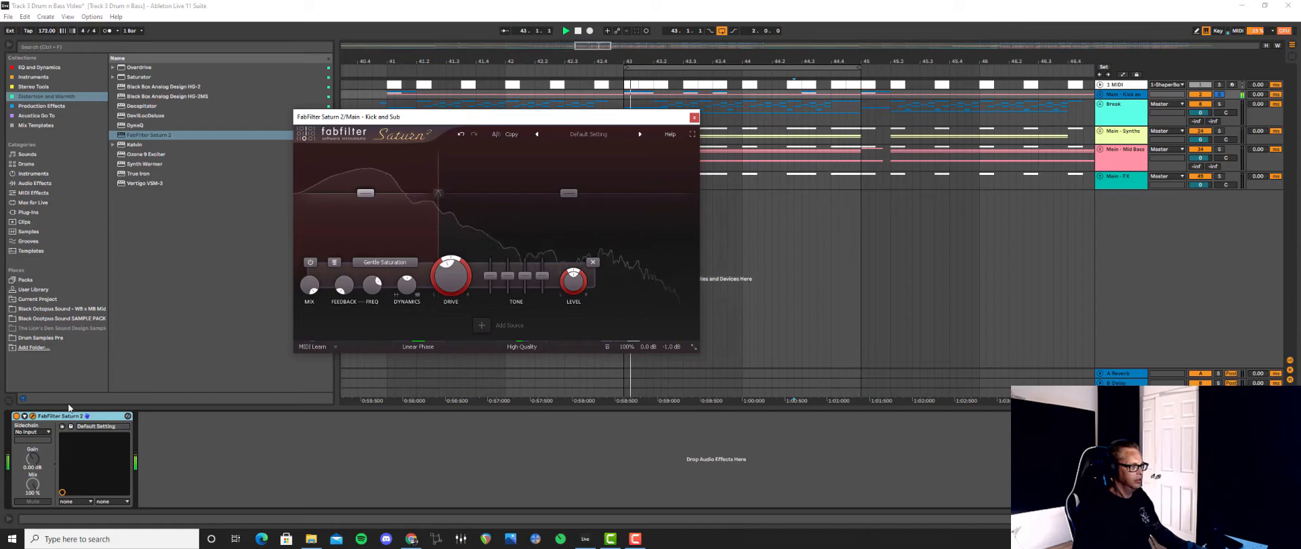
{"action": "key", "text": "space"}
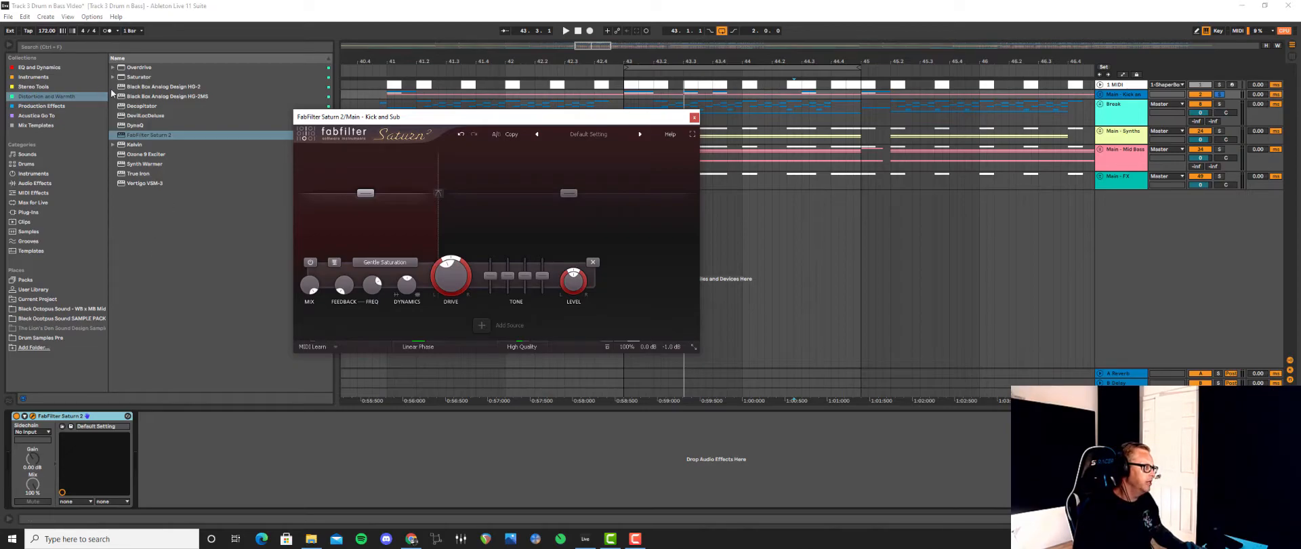
Add the PINK47236 compressor after Saturn 2 and lower its low-band threshold while the group plays
{"action": "left_click", "coordinate": [42, 68]}
{"action": "left_click", "coordinate": [53, 116]}
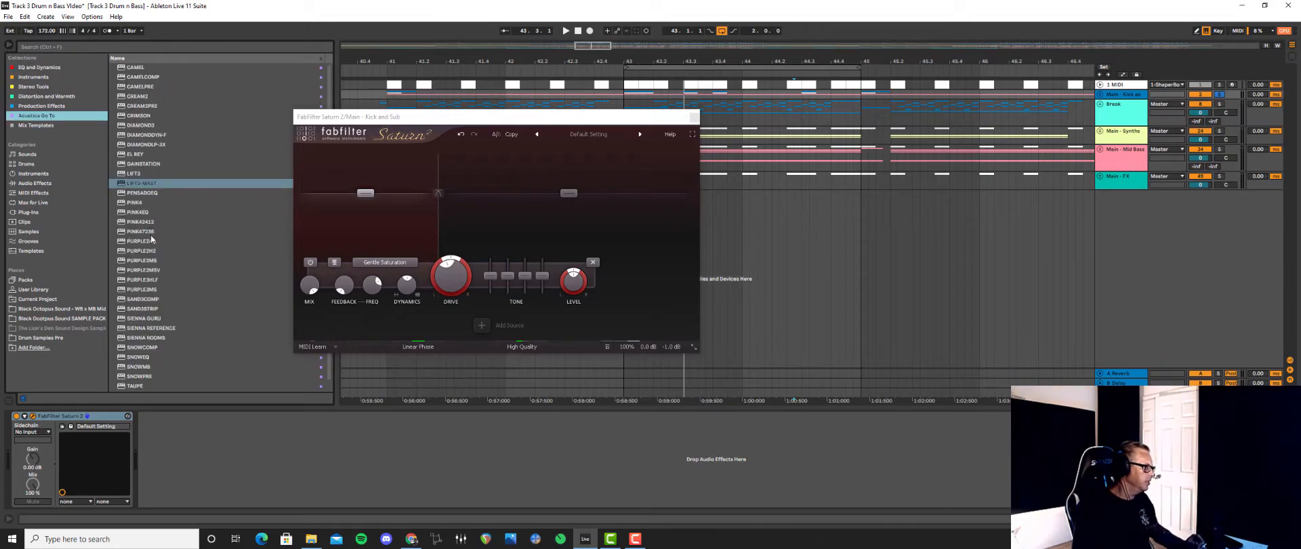
{"action": "left_click_drag", "start_coordinate": [141, 231], "coordinate": [246, 480]}
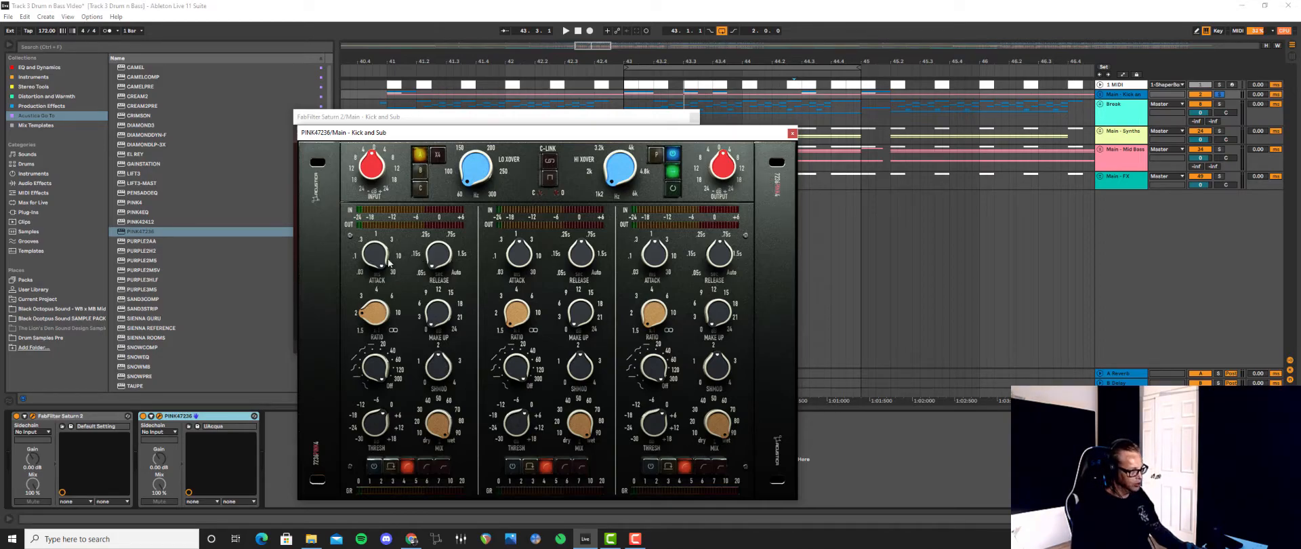
{"action": "key", "text": "space"}
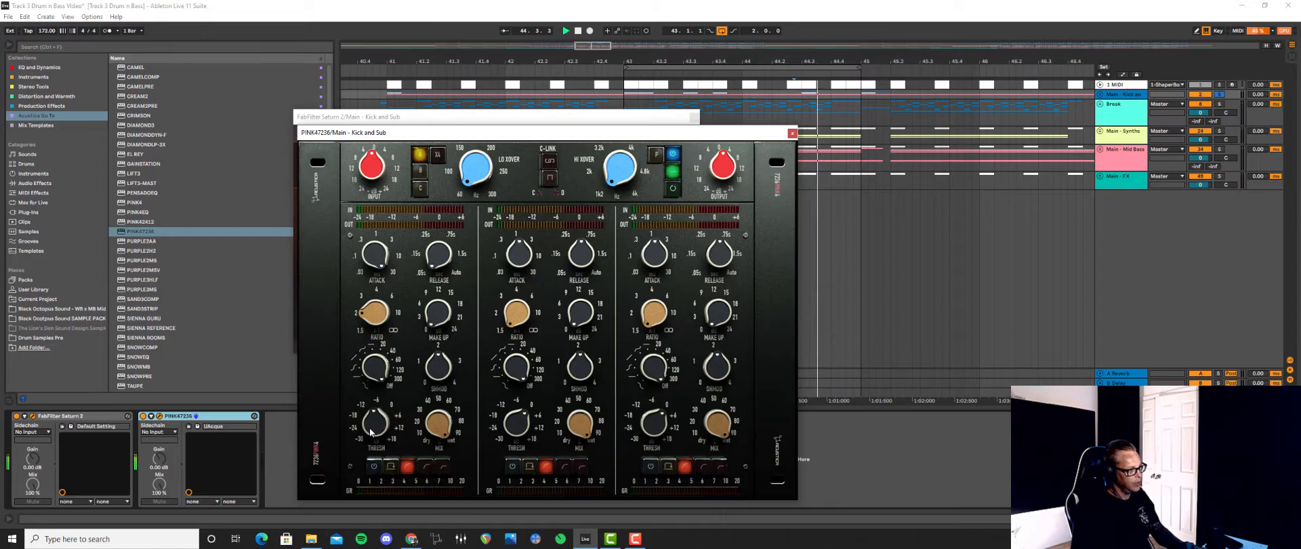
{"action": "left_click_drag", "start_coordinate": [367, 443], "coordinate": [367, 448]}
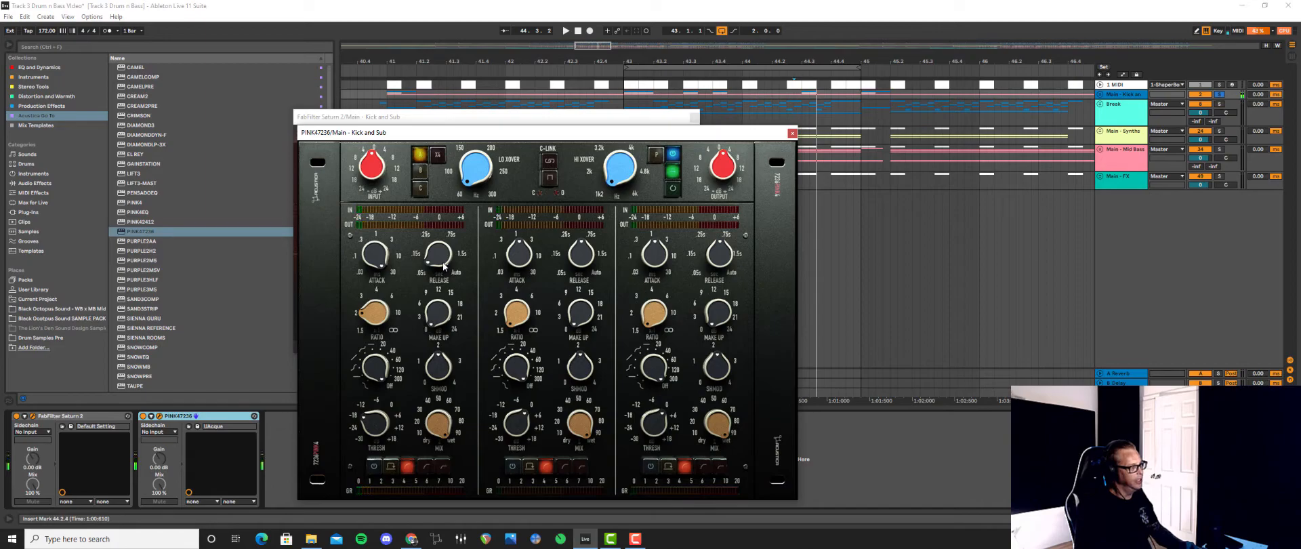
Close both plug-in windows, compare the soloed group with Saturn 2 and PINK47236 bypassed and active, and play the unsoloed mix
{"action": "left_click", "coordinate": [791, 133]}
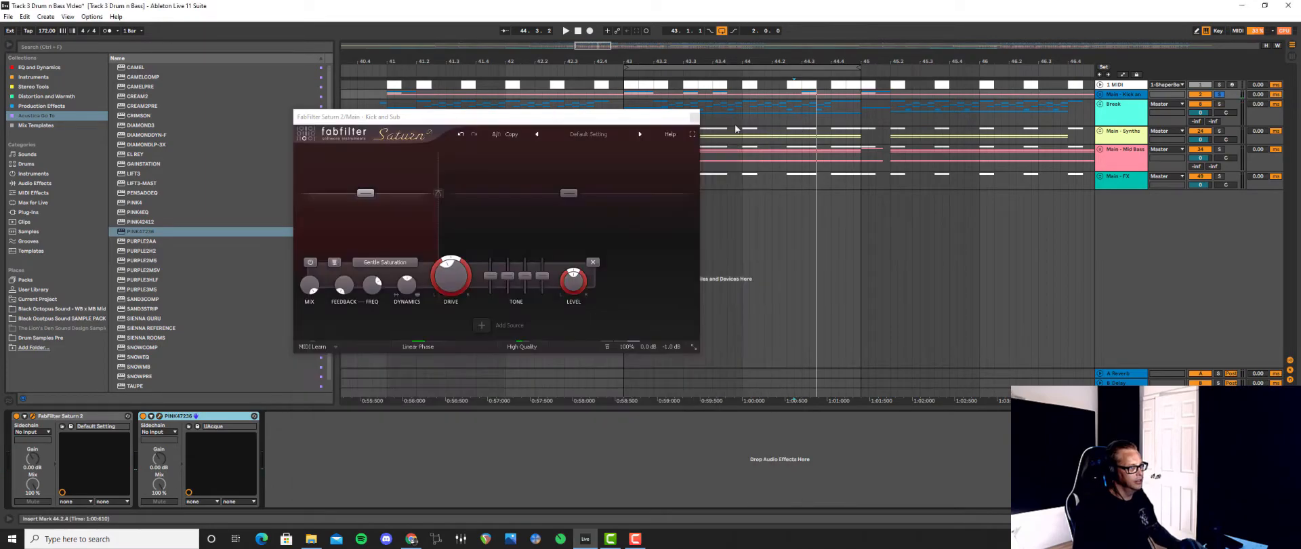
{"action": "left_click", "coordinate": [694, 116]}
{"action": "left_click", "coordinate": [97, 415], "text": "shift"}
{"action": "key", "text": "space"}
{"action": "left_click", "coordinate": [143, 416]}
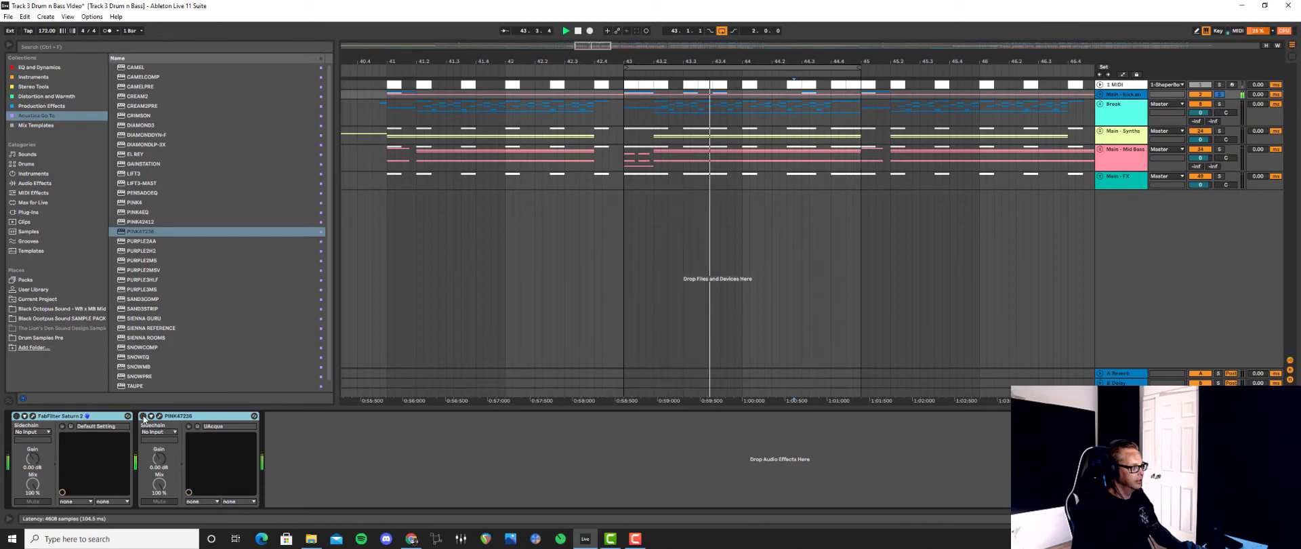
{"action": "left_click", "coordinate": [143, 416]}
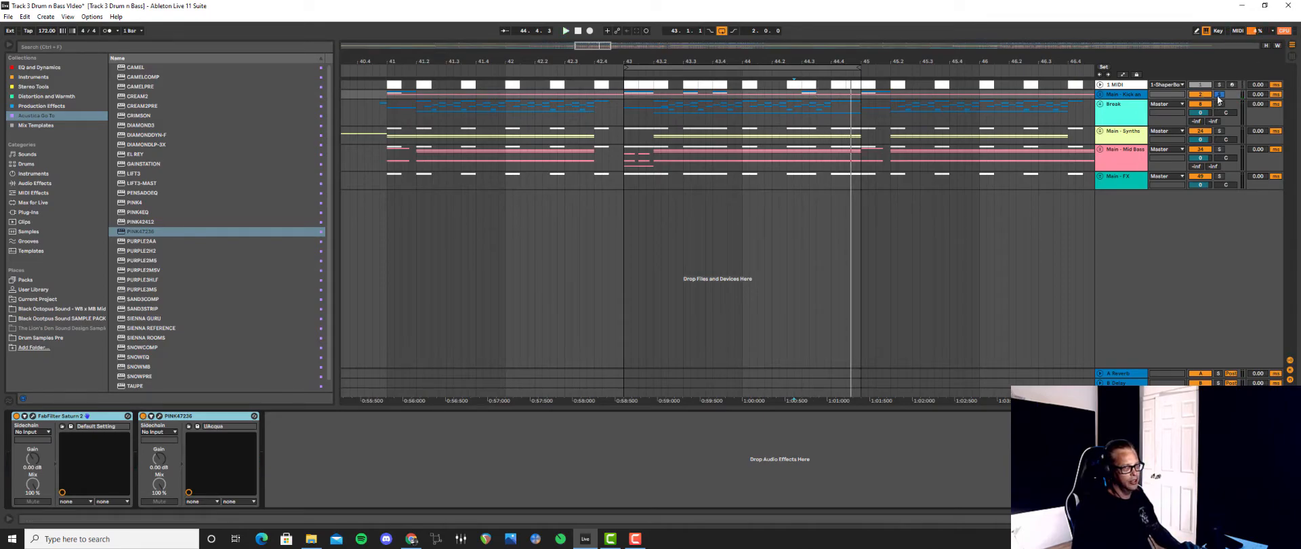
{"action": "key", "text": "space"}
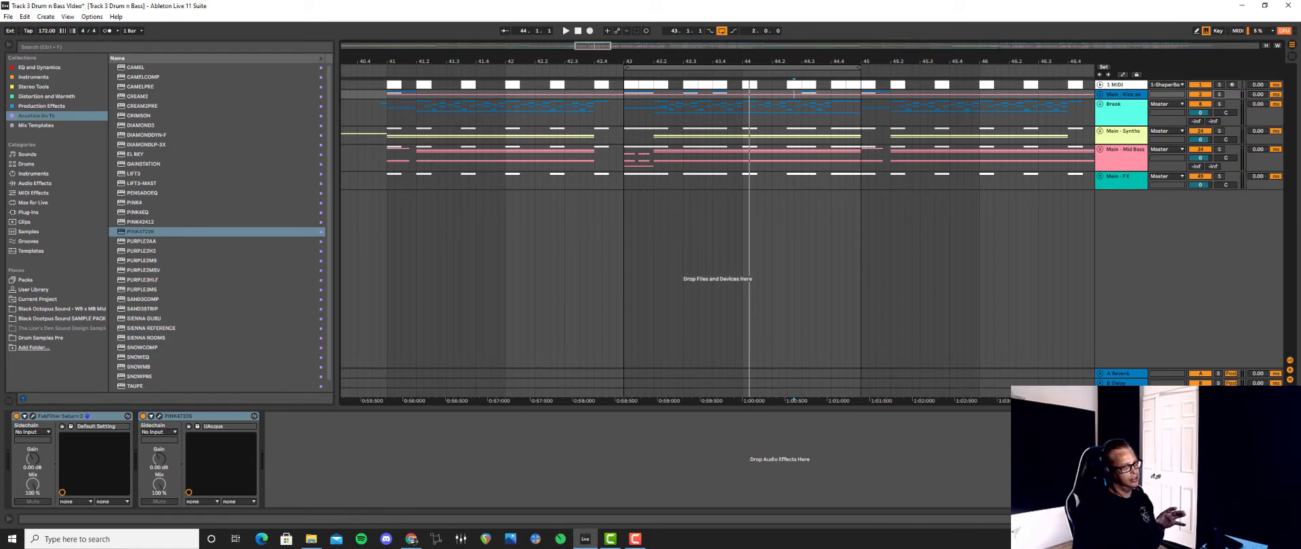
Open the SPAN analyzer on the Master track and move its window clear of the webcam area
{"action": "left_click", "coordinate": [1122, 393]}
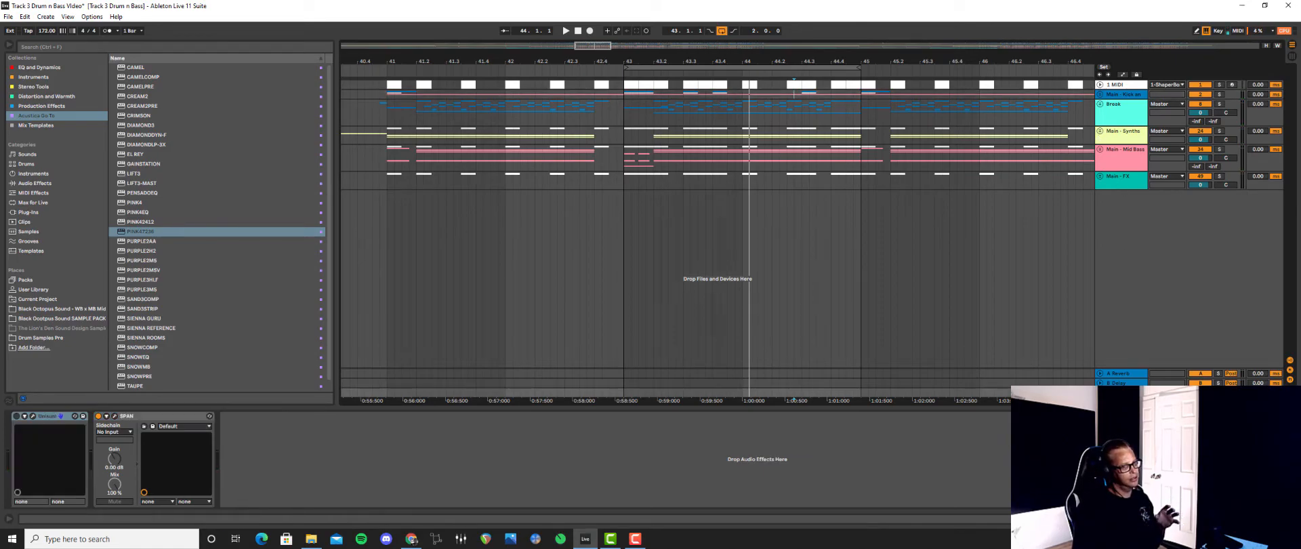
{"action": "left_click", "coordinate": [114, 417]}
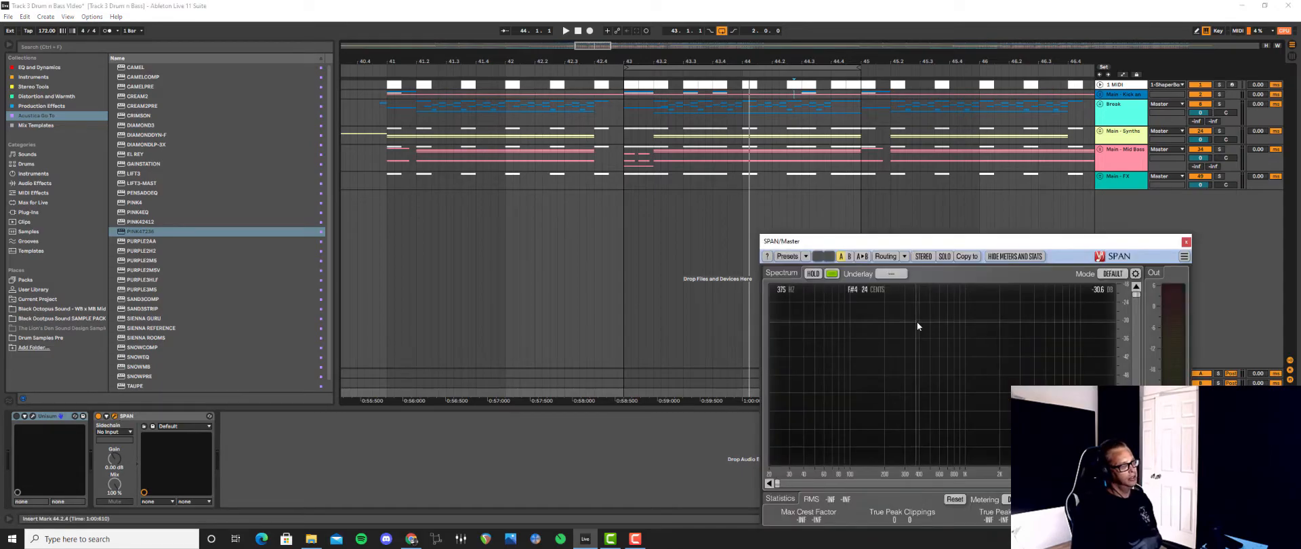
{"action": "left_click_drag", "start_coordinate": [932, 241], "coordinate": [703, 149]}
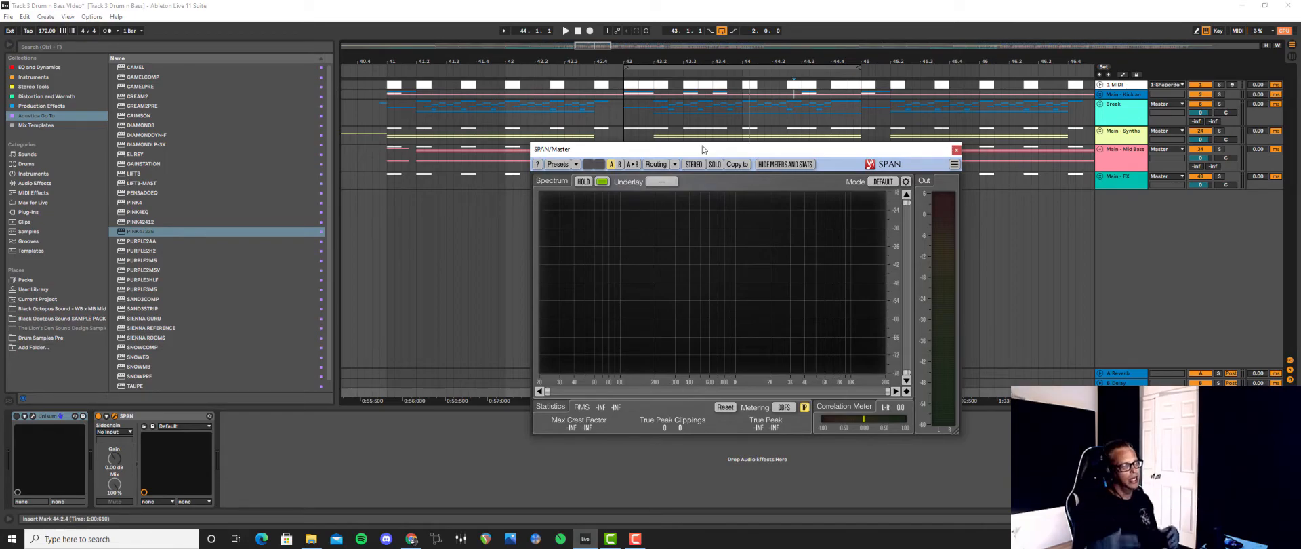
Play the full mix in short passes and examine the low-end level against the high frequencies in the SPAN spectrum
{"action": "key", "text": "space"}
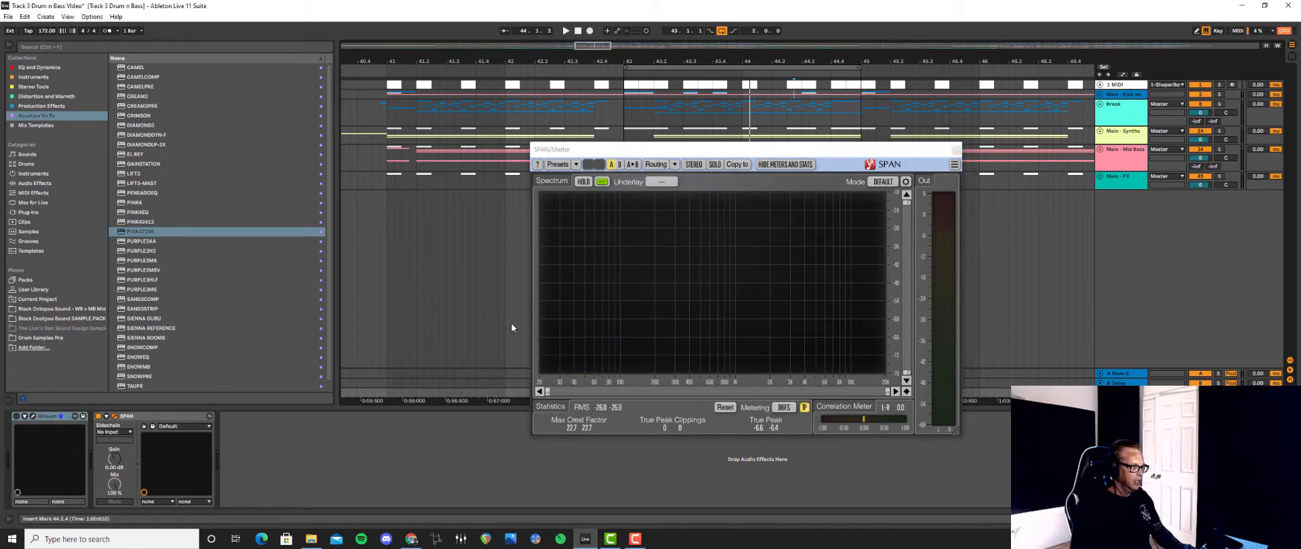
{"action": "key", "text": "space"}
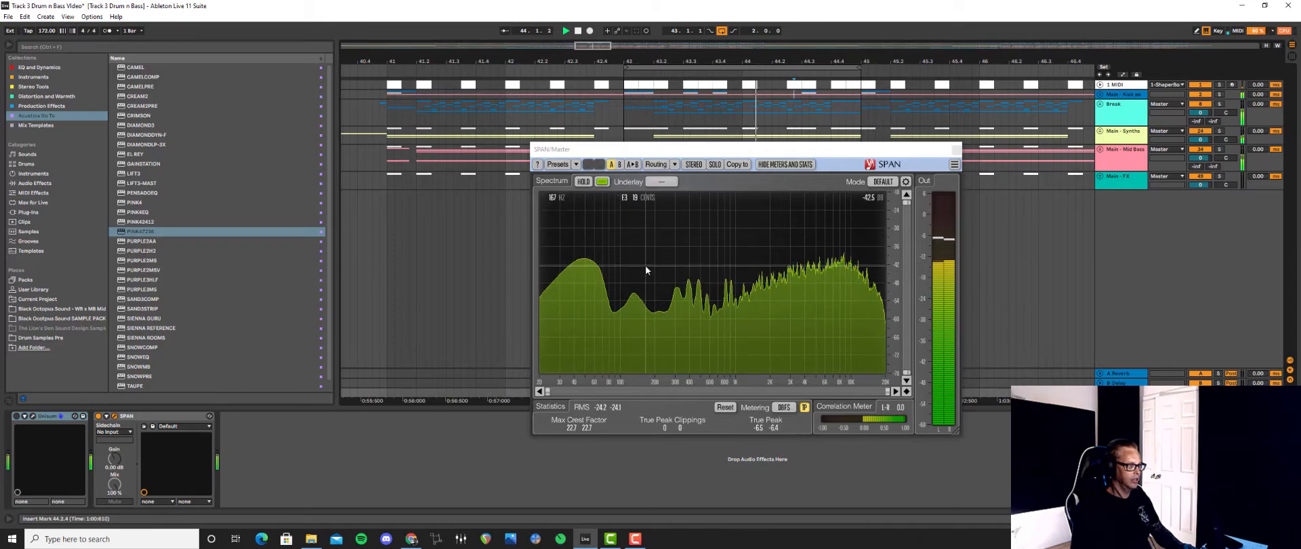
{"action": "key", "text": "space"}
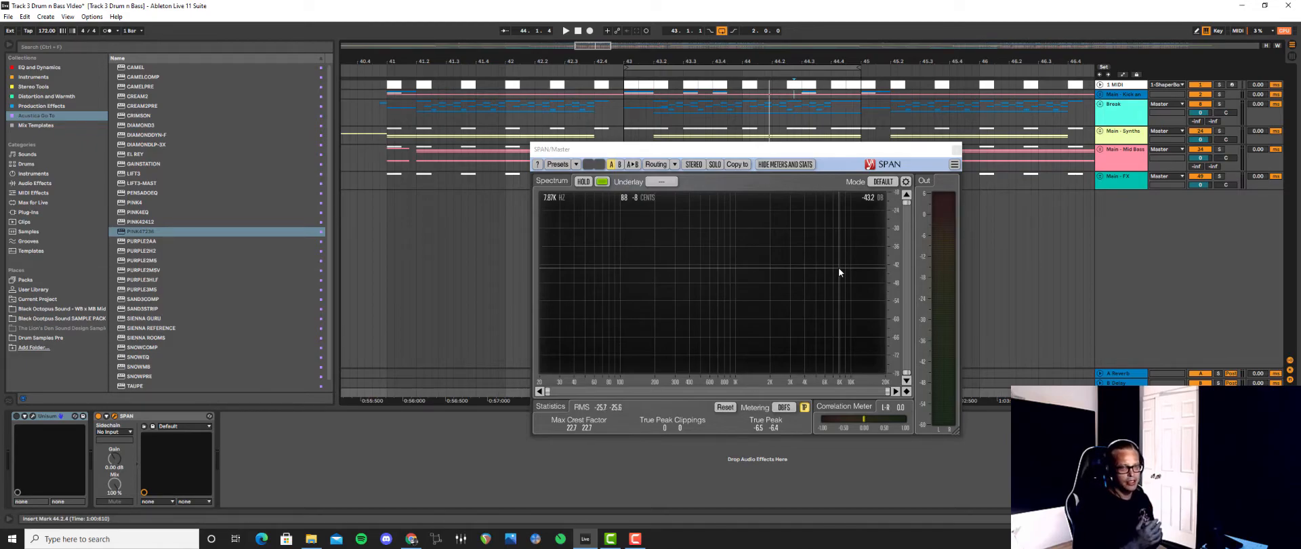
{"action": "key", "text": "space"}
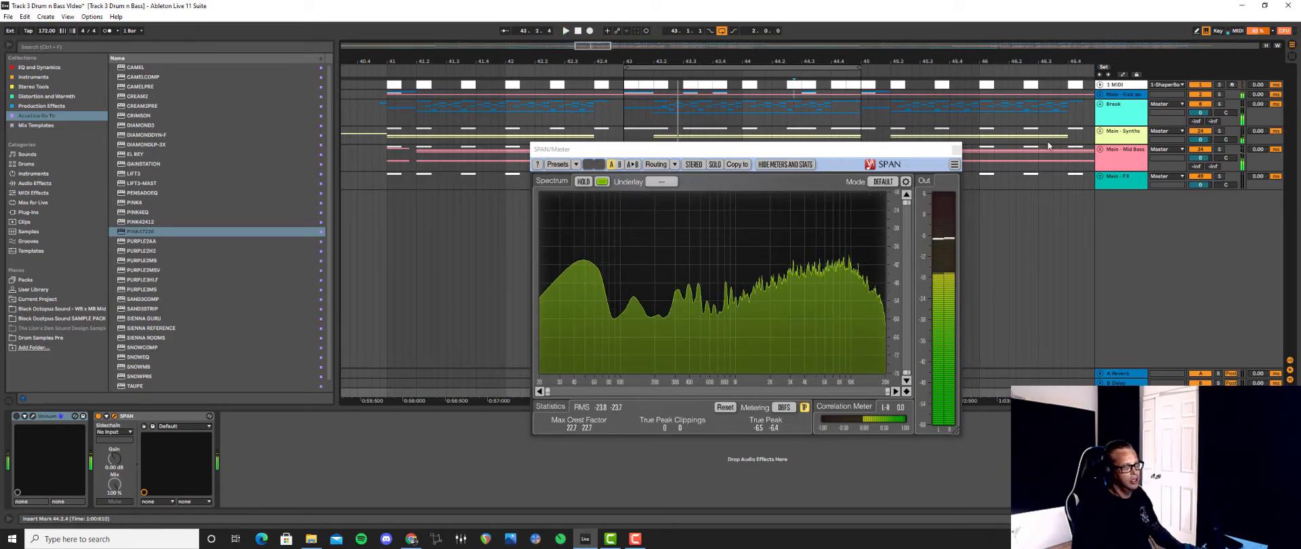
{"action": "key", "text": "space"}
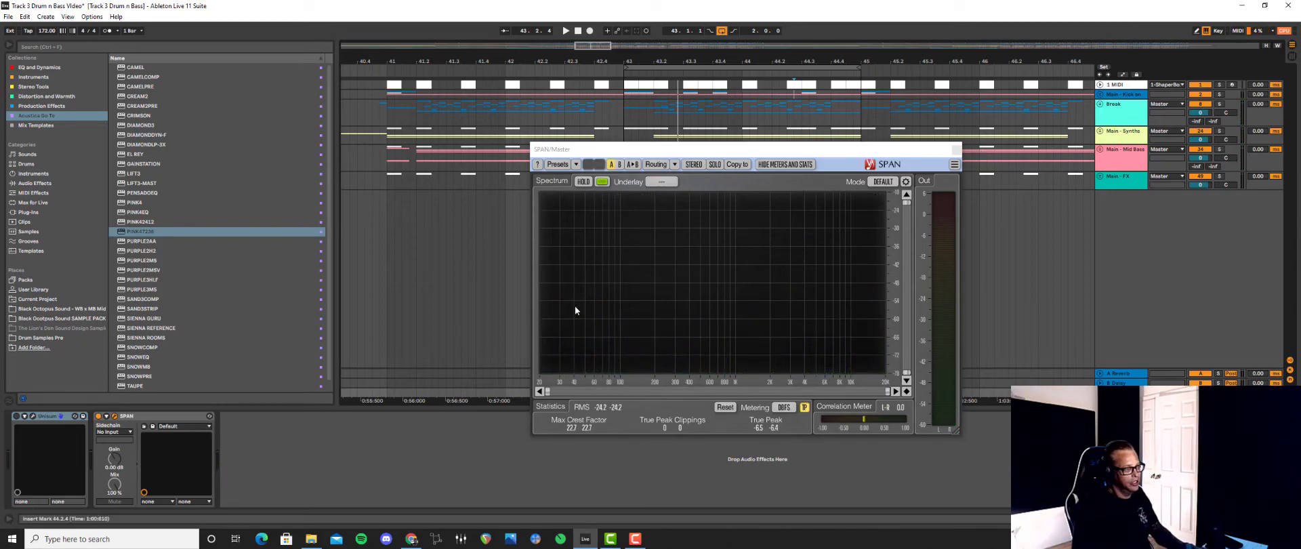
Expand the kick and sub group and slightly lower the Main - Sub track volume while the mix plays
{"action": "left_click", "coordinate": [1100, 94]}
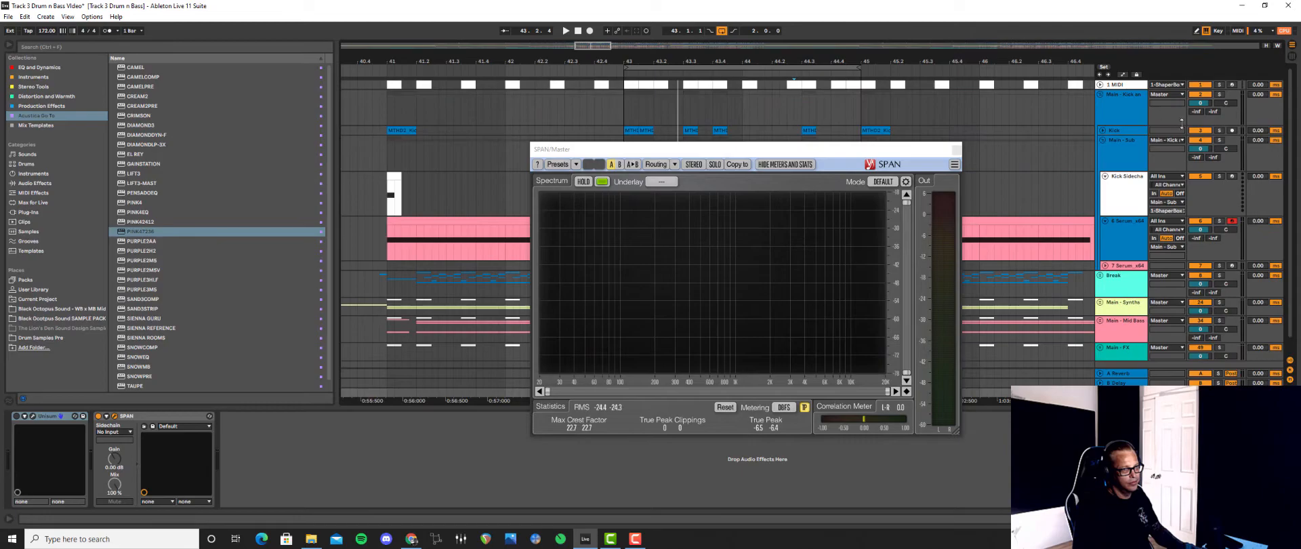
{"action": "key", "text": "space"}
{"action": "left_click_drag", "start_coordinate": [1200, 149], "coordinate": [1200, 157]}
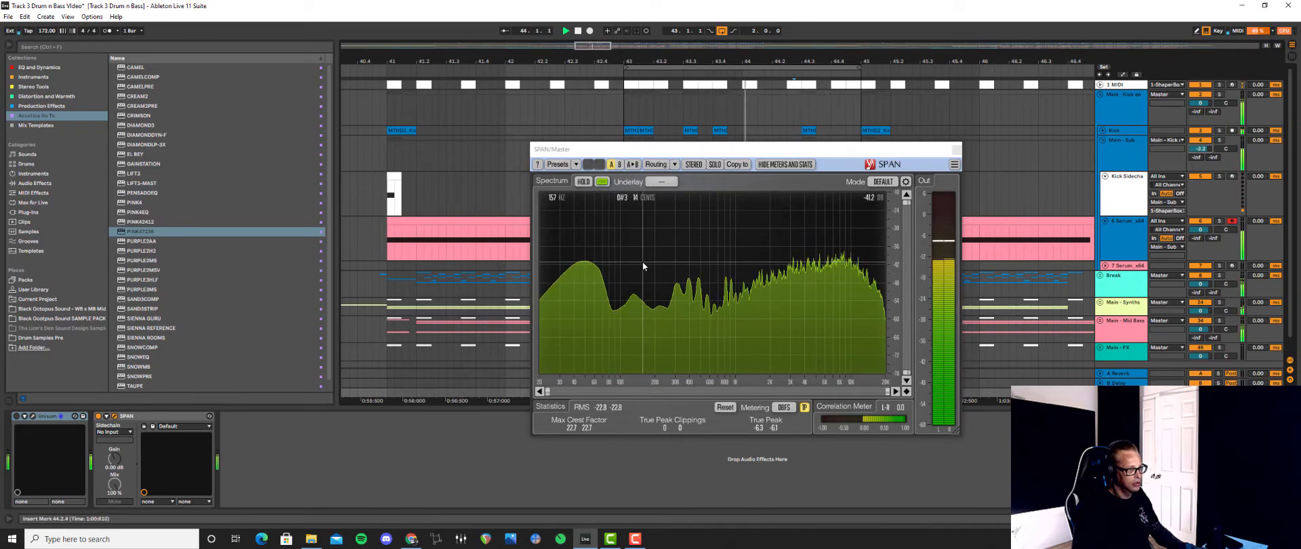
Try the kick and sub group's volume well below and then above unity, comparing the low-end balance in SPAN during playback
{"action": "left_click_drag", "start_coordinate": [1200, 100], "coordinate": [1200, 103]}
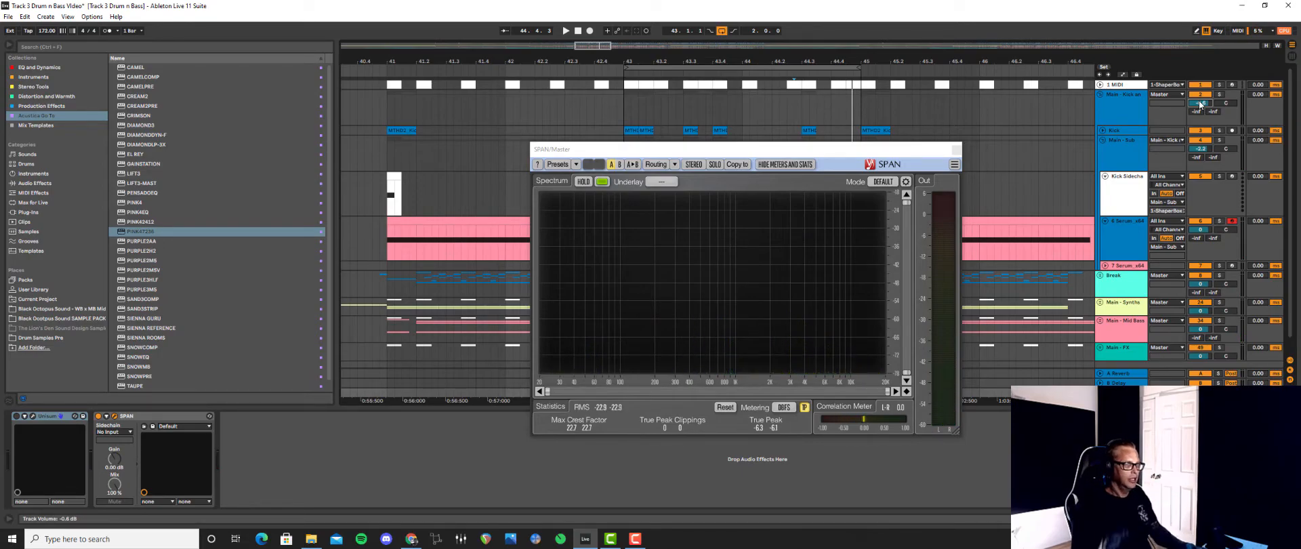
{"action": "left_click_drag", "start_coordinate": [1201, 104], "coordinate": [1200, 132]}
{"action": "key", "text": "space"}
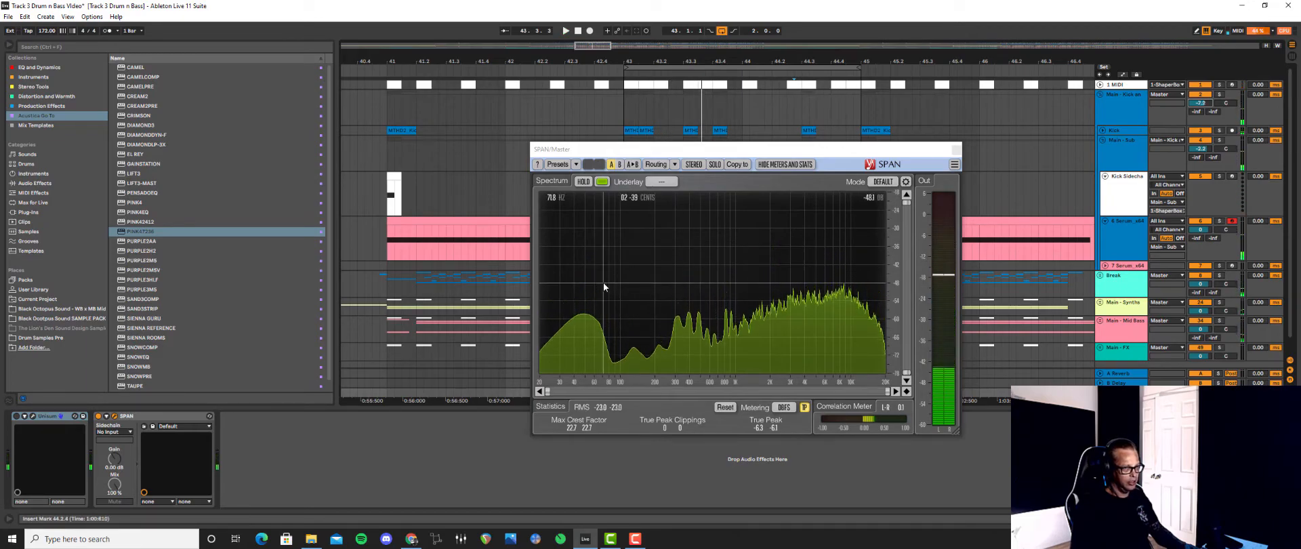
{"action": "left_click_drag", "start_coordinate": [1200, 104], "coordinate": [1200, 59]}
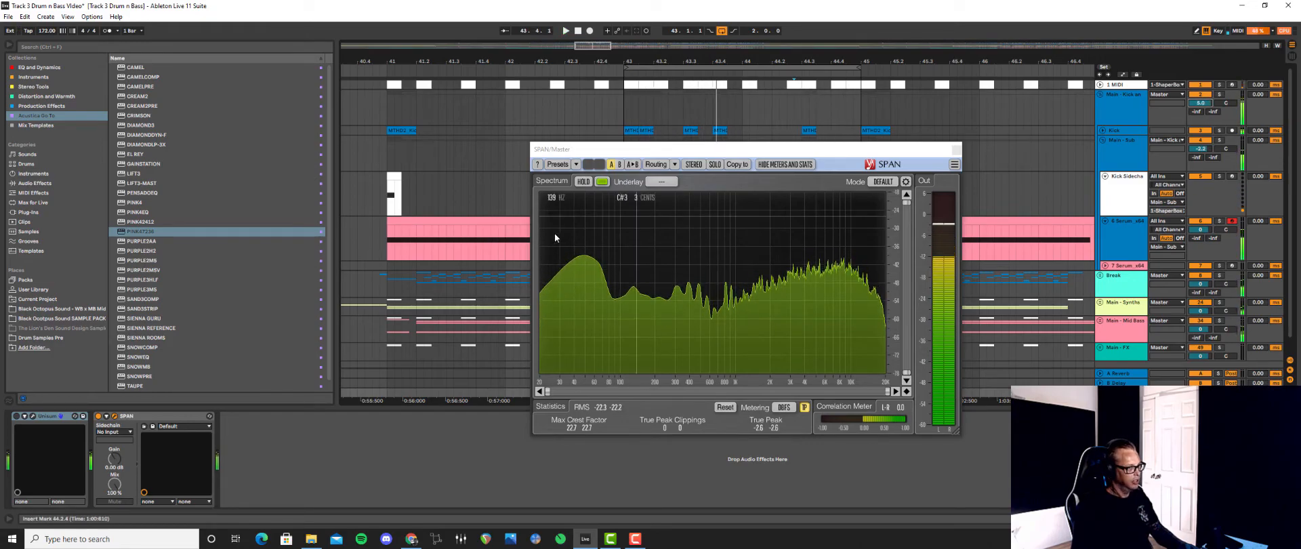
{"action": "key", "text": "space"}
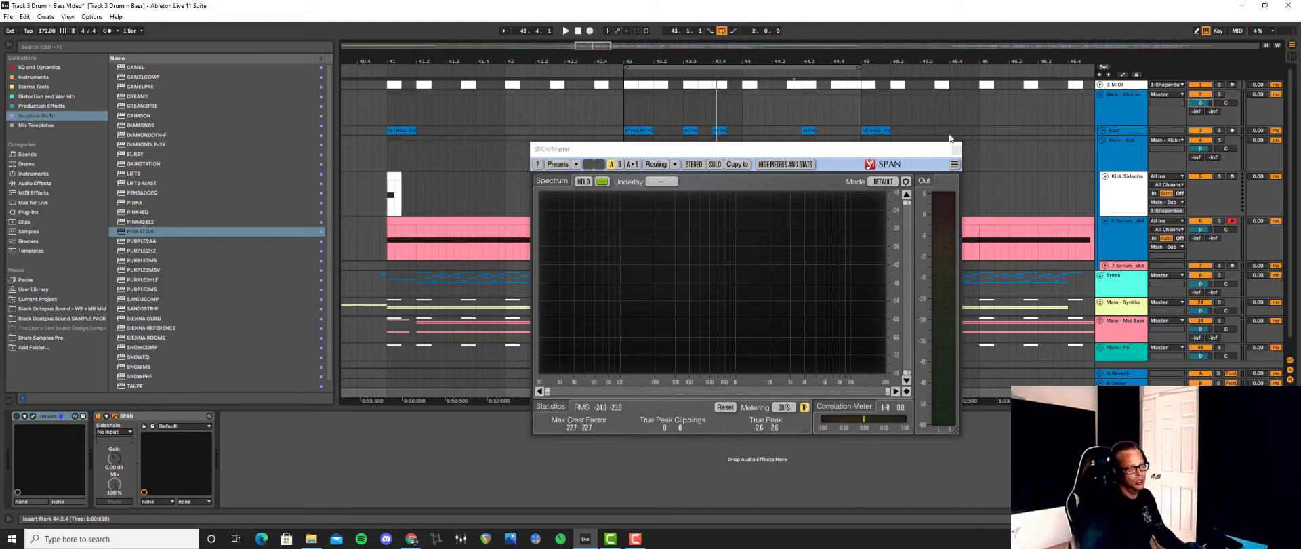
Close the SPAN analyzer window to return to the full arrangement
{"action": "left_click", "coordinate": [956, 149]}
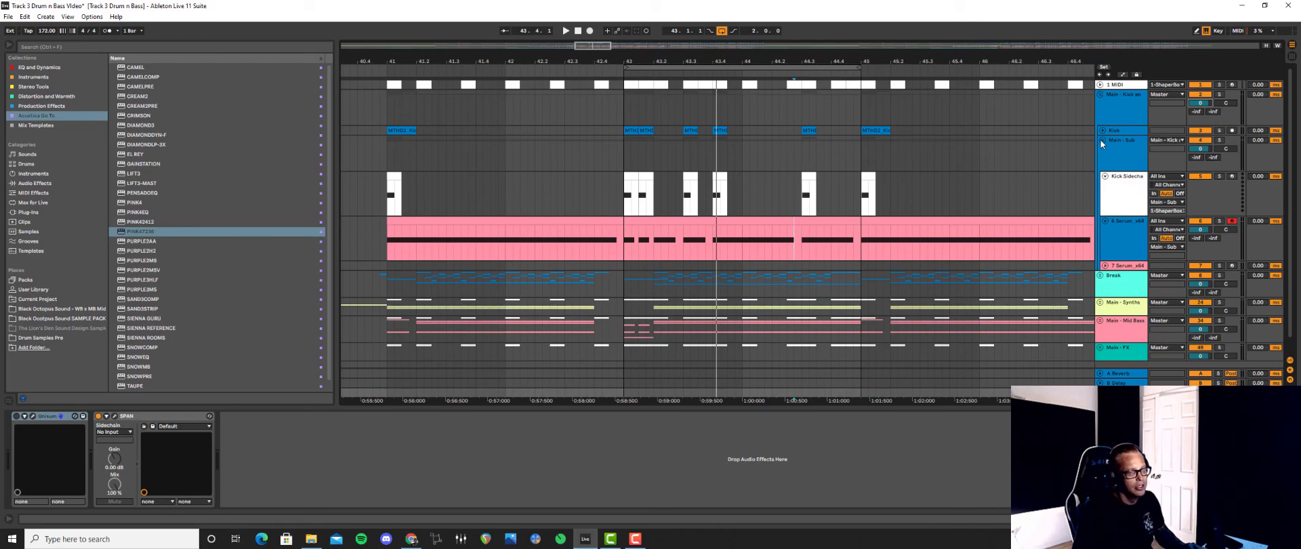
{"action": "left_click", "coordinate": [635, 539]}
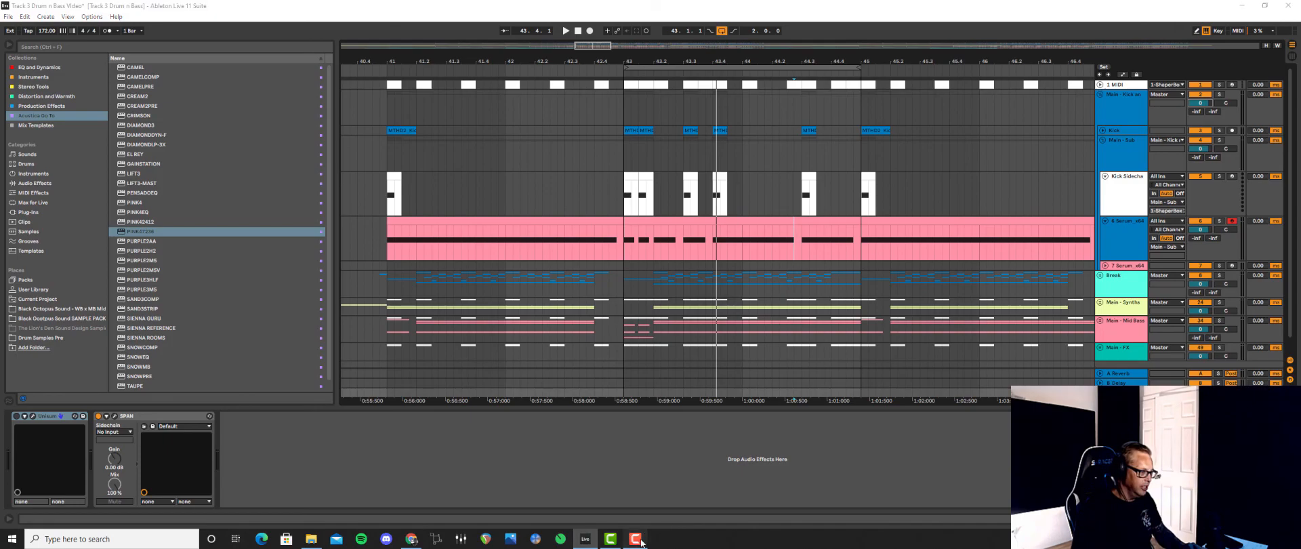